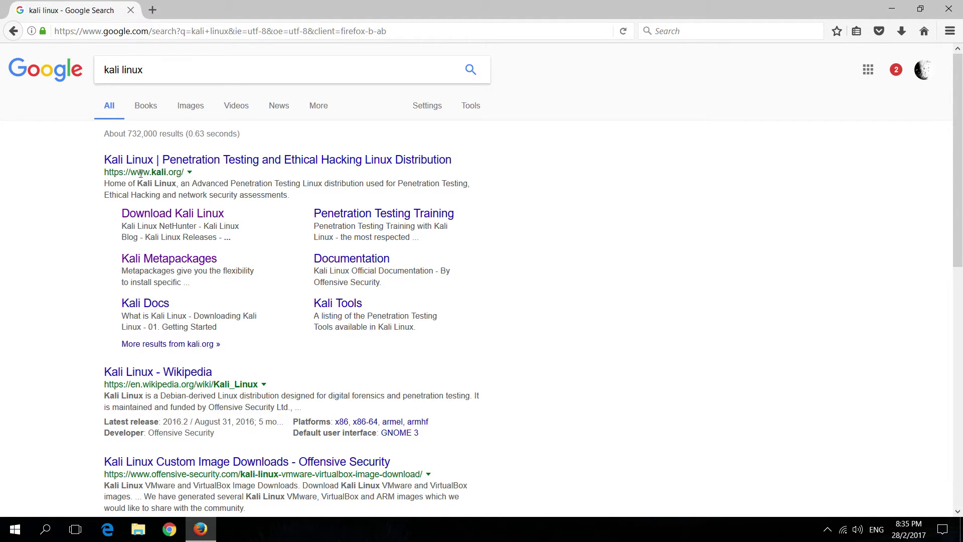
Open the Download Kali Linux page of kali.org from the search results
{"action": "left_click_drag", "start_coordinate": [132, 172], "coordinate": [183, 174]}
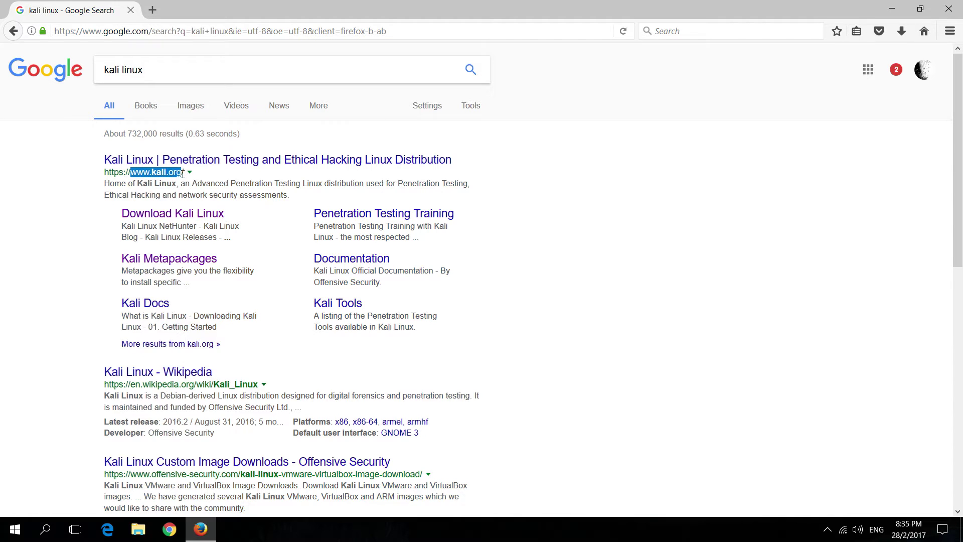
{"action": "left_click", "coordinate": [115, 195]}
{"action": "left_click", "coordinate": [210, 219]}
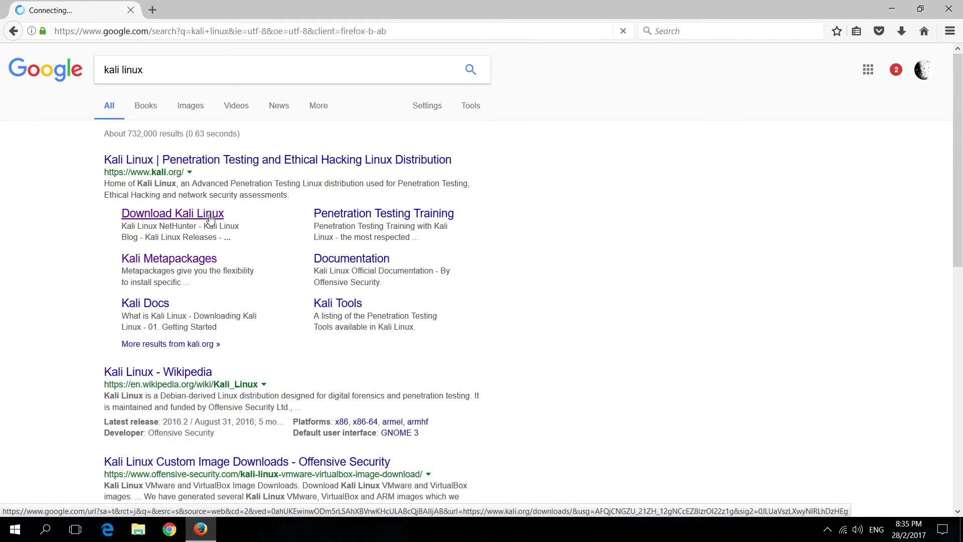
{"action": "scroll", "coordinate": [210, 250], "scroll_direction": "down", "scroll_amount": 2}
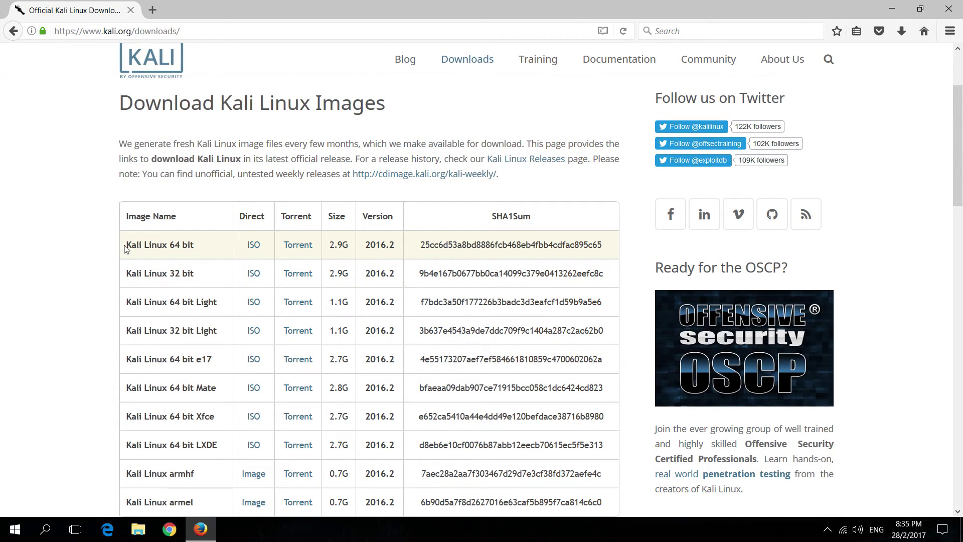
Download the Kali Linux 64 bit ISO, version 2016.2, saving the file and checking its download progress
{"action": "left_click_drag", "start_coordinate": [125, 250], "coordinate": [186, 245]}
{"action": "left_click", "coordinate": [188, 246]}
{"action": "left_click", "coordinate": [251, 246]}
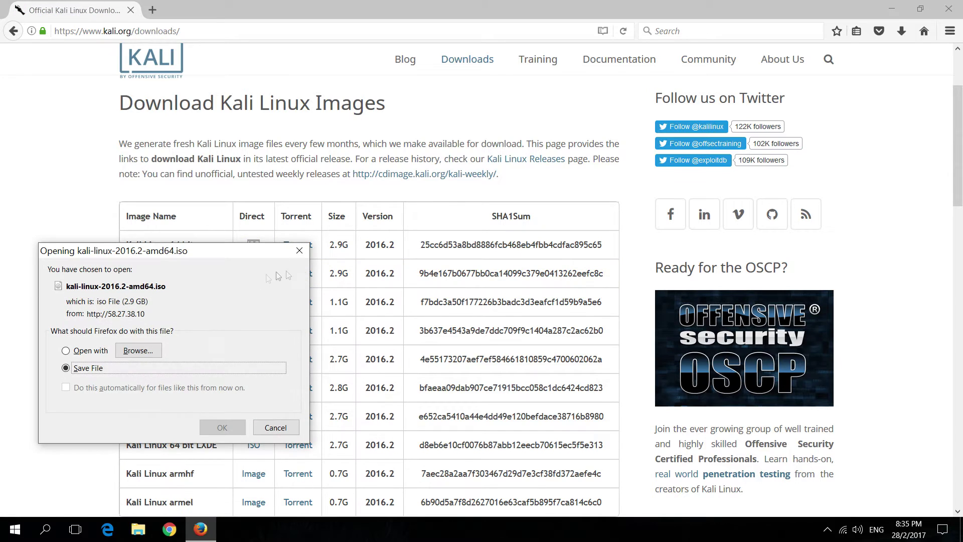
{"action": "left_click", "coordinate": [238, 432]}
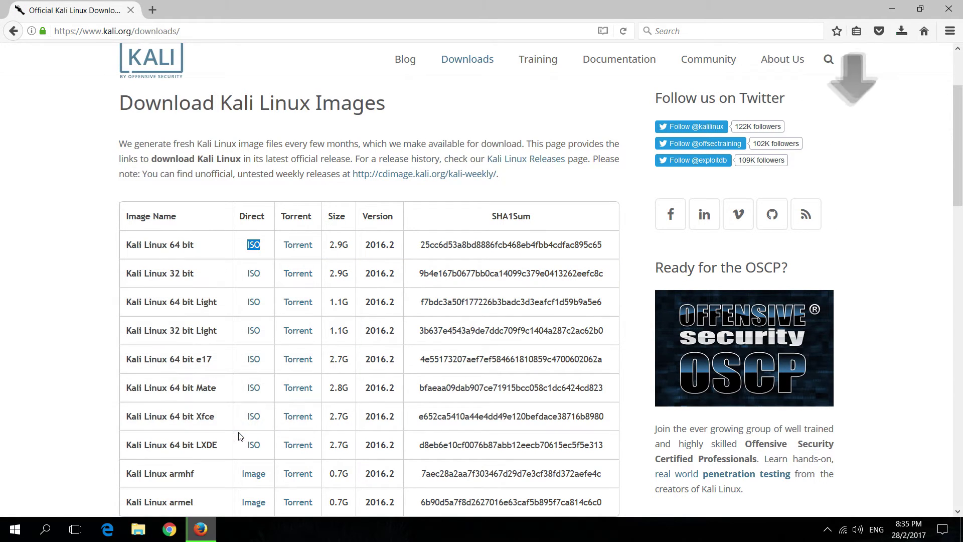
{"action": "left_click", "coordinate": [903, 33]}
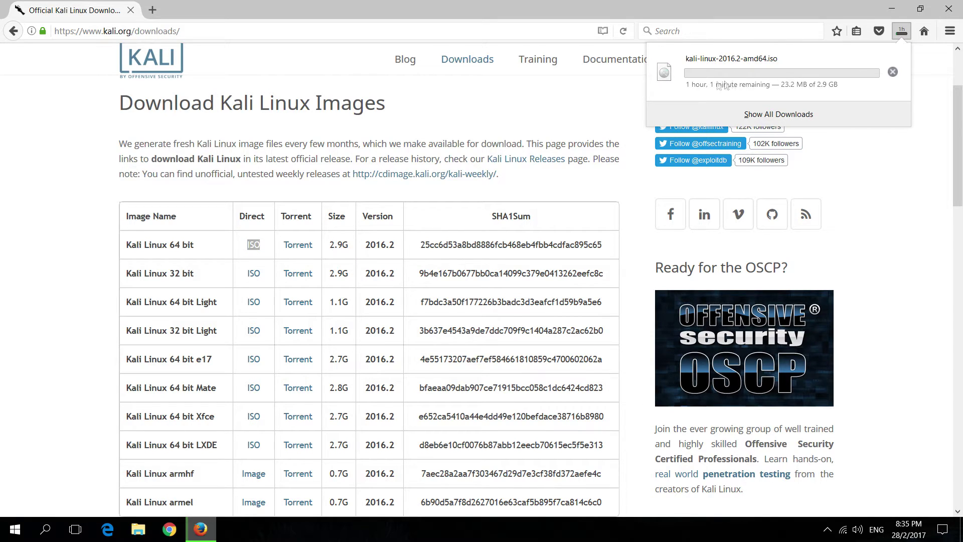
{"action": "left_click", "coordinate": [903, 32]}
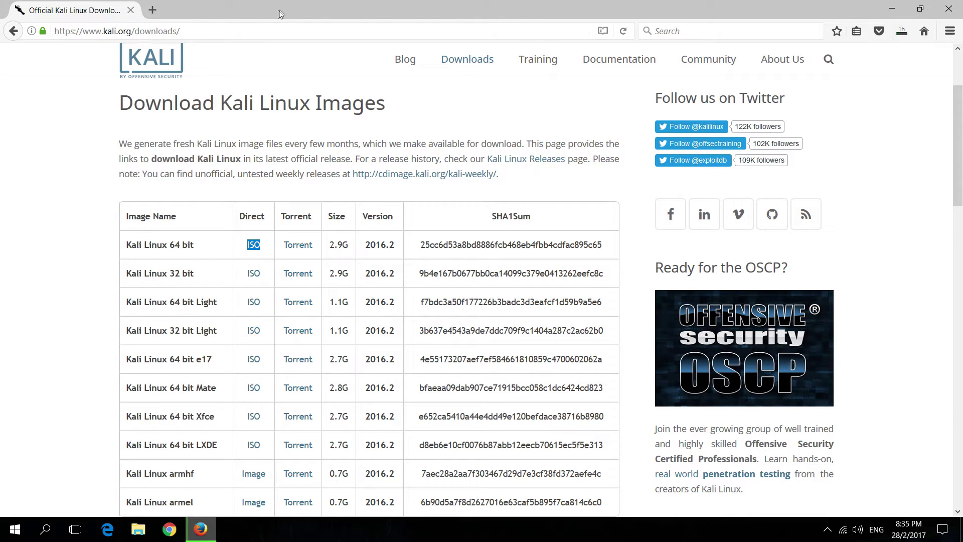
Search for virtualbox in a new browser tab and open the Downloads page of virtualbox.org
{"action": "left_click", "coordinate": [153, 10]}
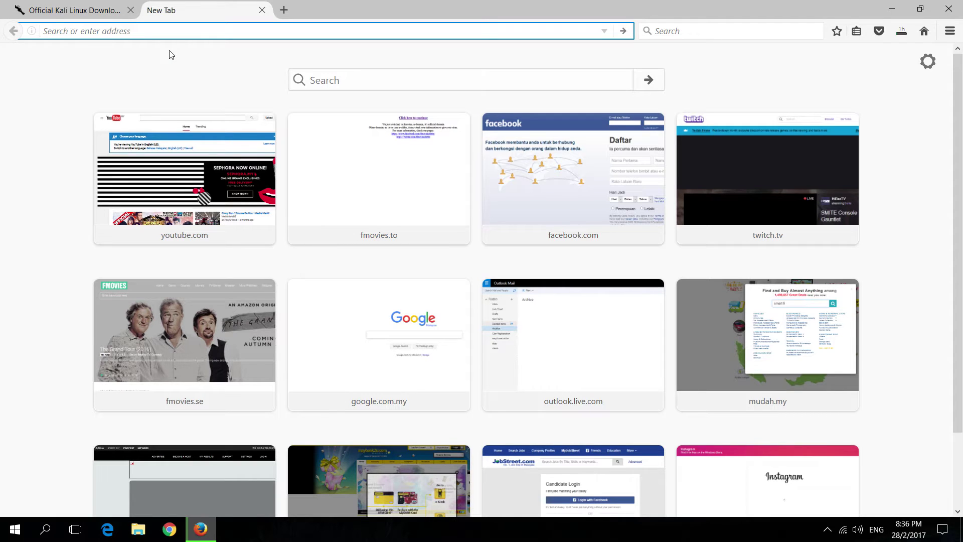
{"action": "type", "text": "vir"}
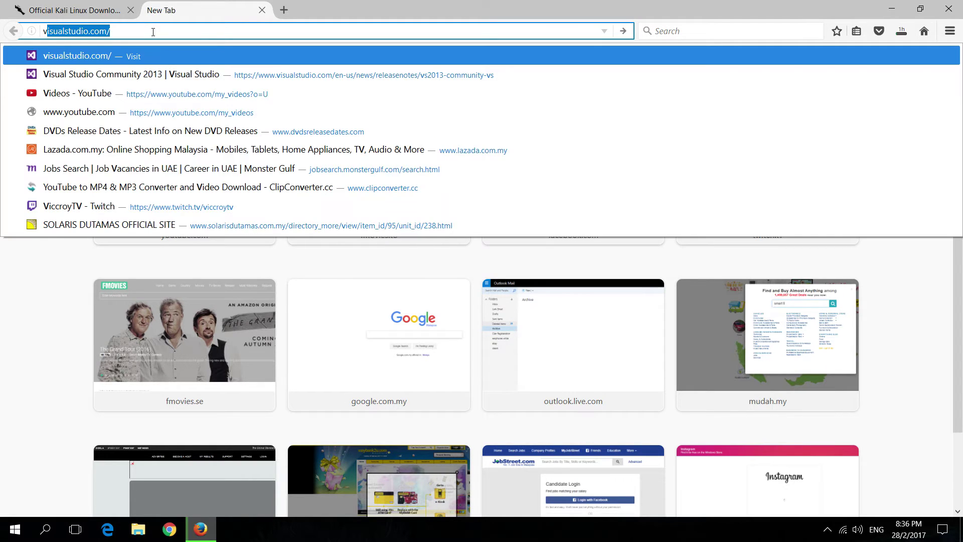
{"action": "type", "text": "tual"}
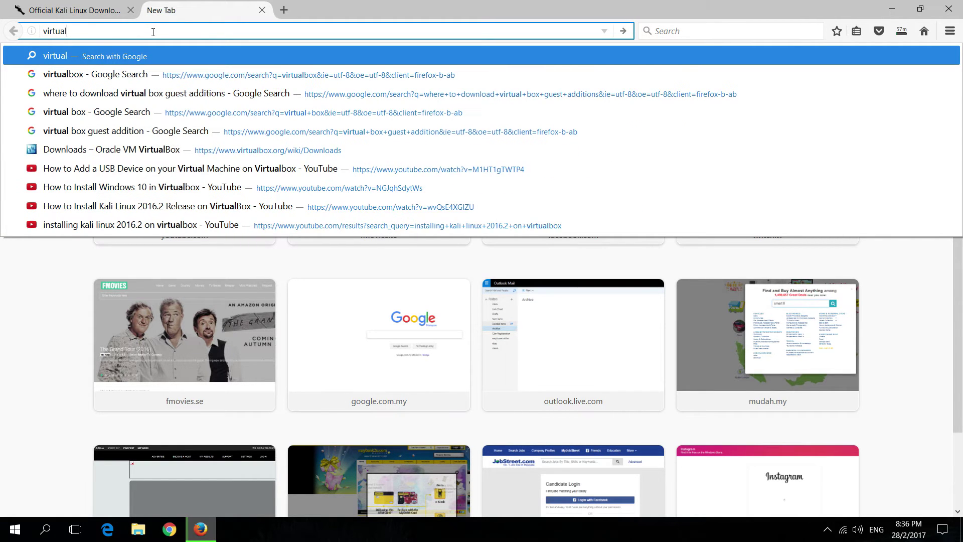
{"action": "left_click", "coordinate": [108, 75]}
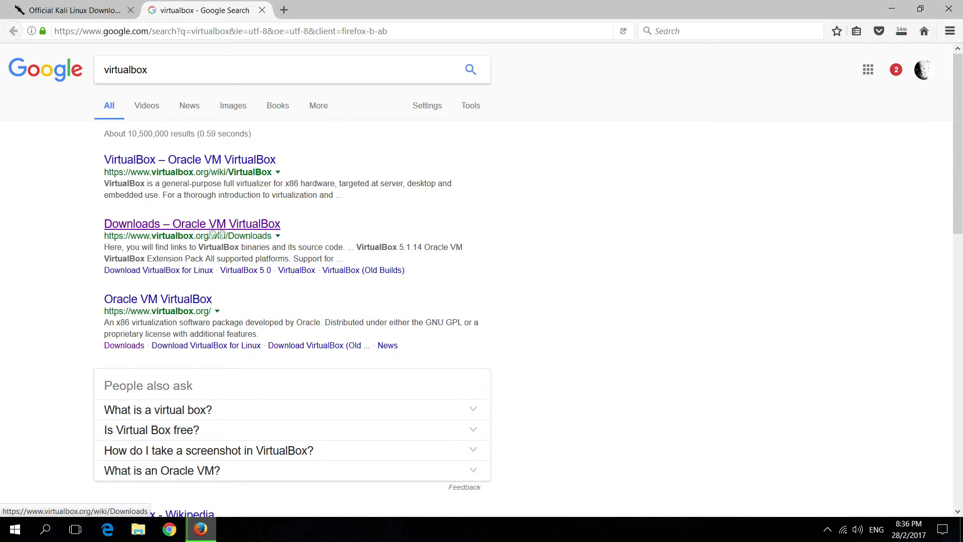
{"action": "left_click_drag", "start_coordinate": [126, 236], "coordinate": [282, 239]}
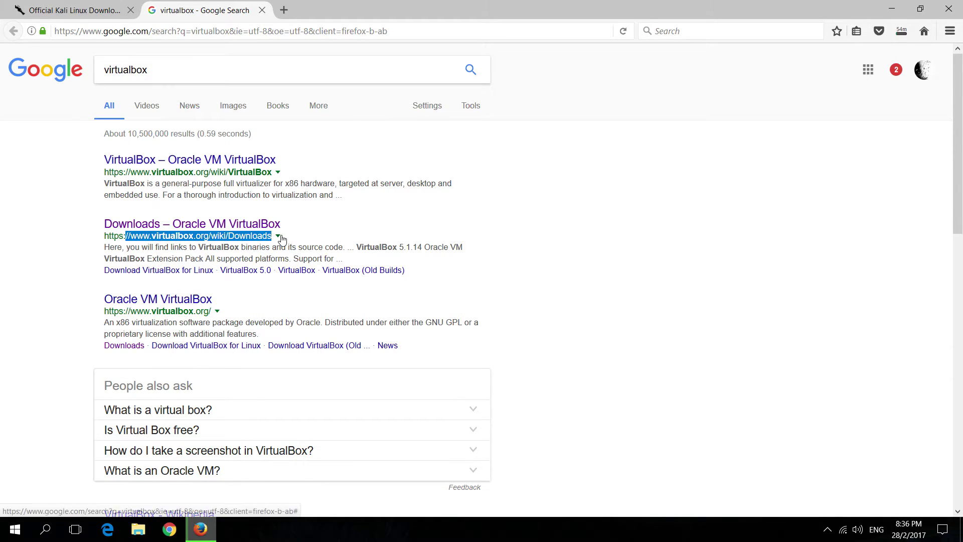
{"action": "left_click", "coordinate": [211, 223]}
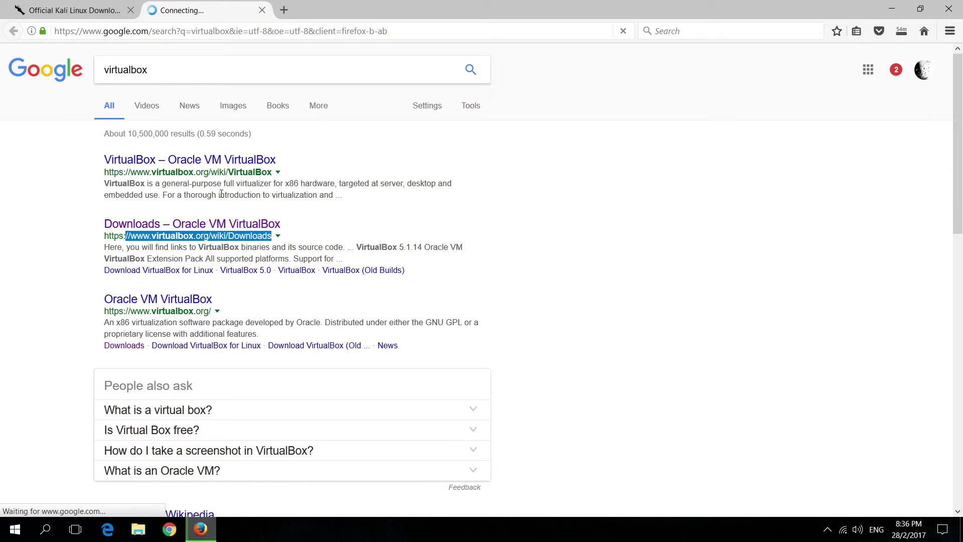
{"action": "left_click", "coordinate": [235, 227]}
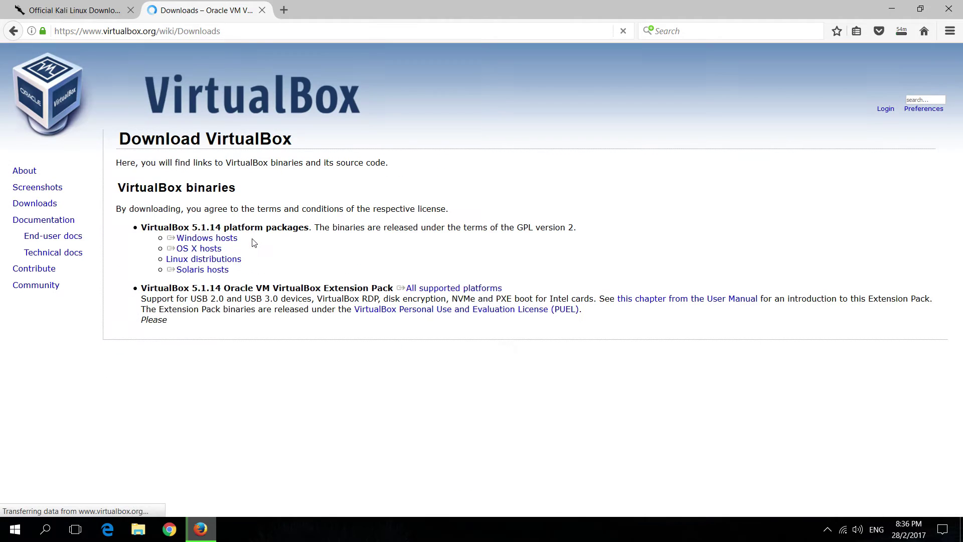
Download the VirtualBox 5.1.14 installer for Windows hosts, saving the file and checking its download progress
{"action": "left_click", "coordinate": [186, 238]}
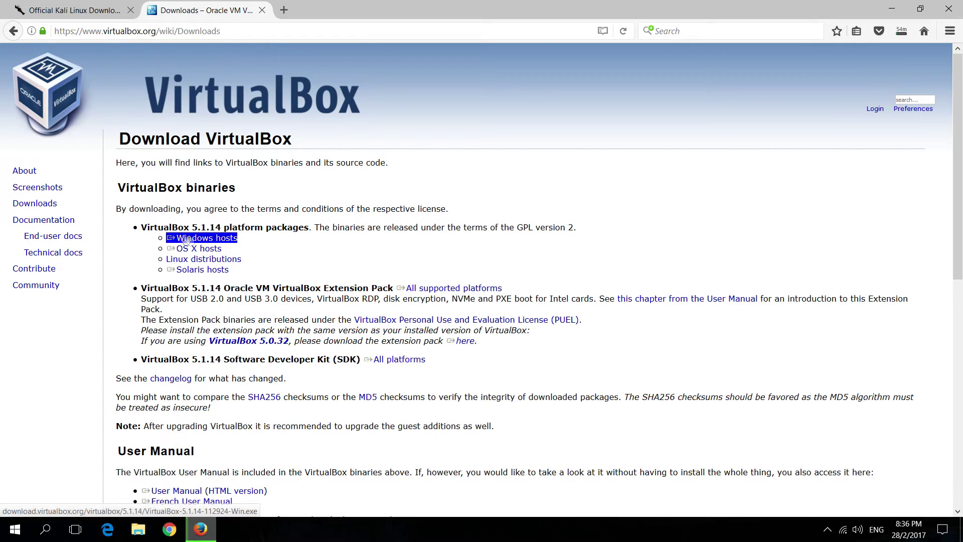
{"action": "left_click_drag", "start_coordinate": [167, 239], "coordinate": [183, 243]}
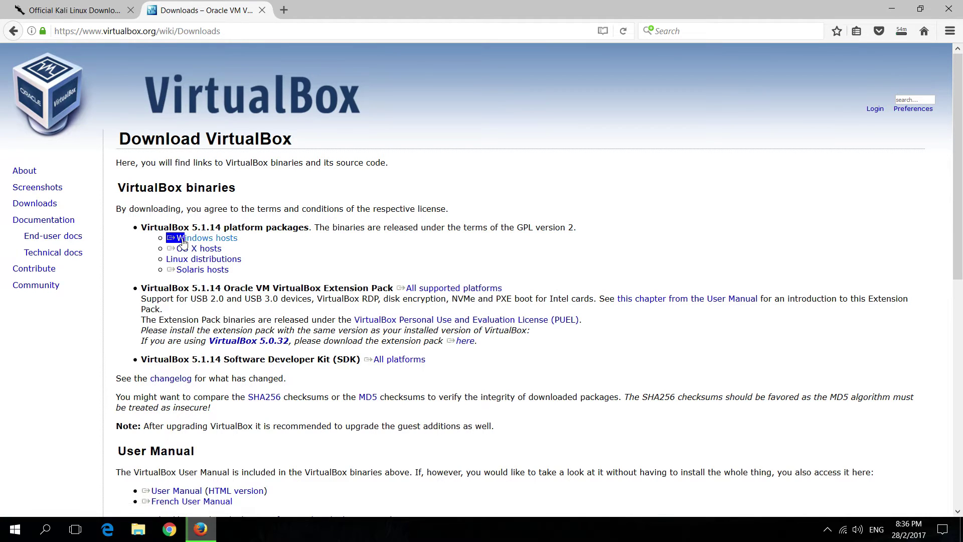
{"action": "left_click", "coordinate": [183, 239]}
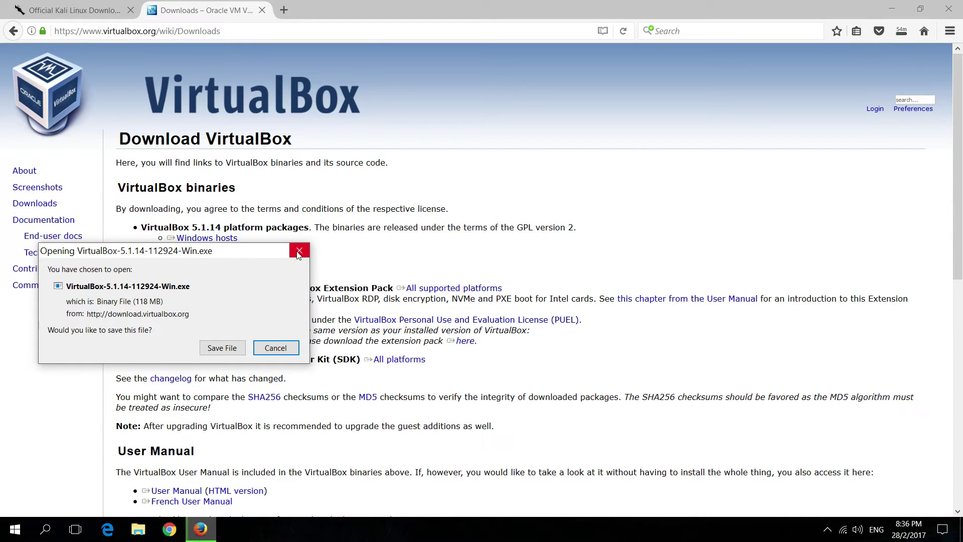
{"action": "left_click", "coordinate": [223, 348]}
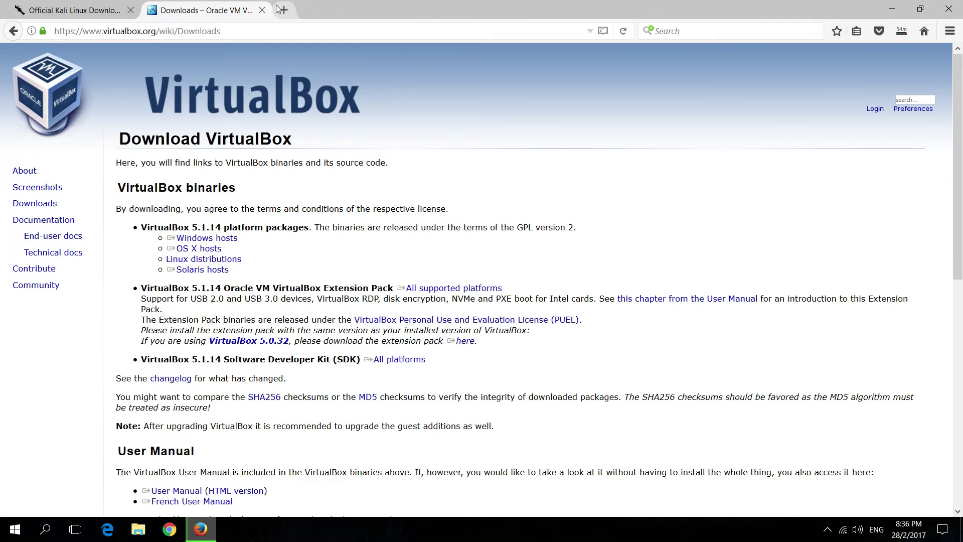
{"action": "left_click", "coordinate": [901, 31]}
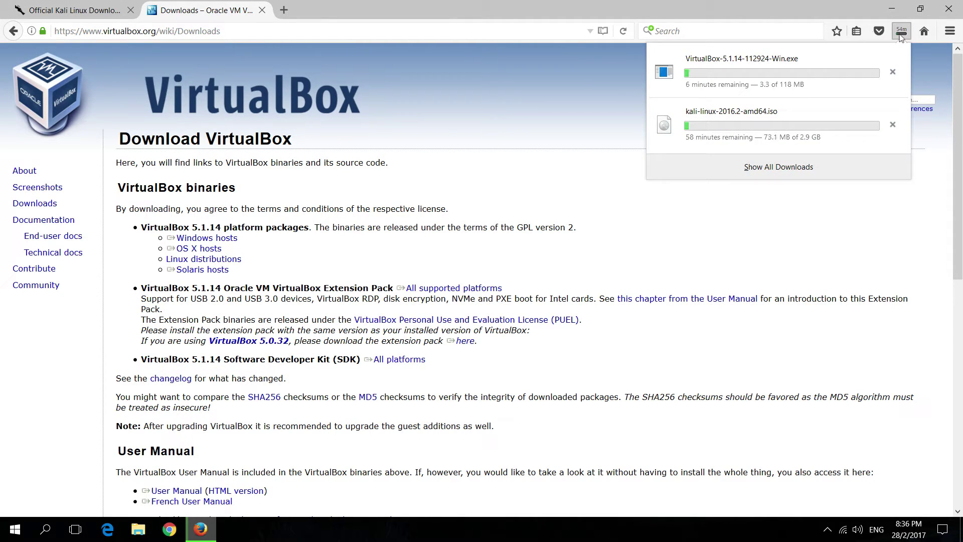
{"action": "left_click", "coordinate": [767, 4]}
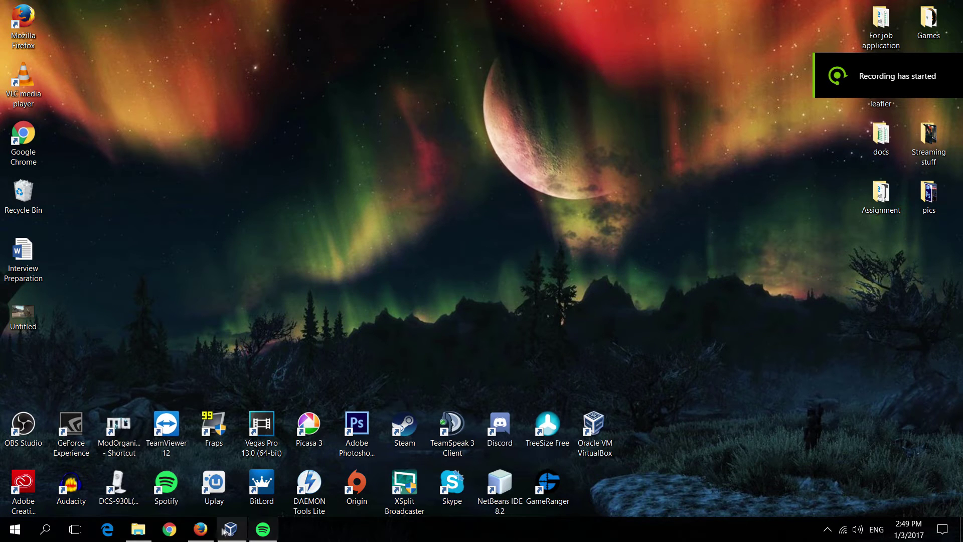
Check the Downloads folder in File Explorer for the kali-linux-2016.2-amd64 image, leaving the window minimized
{"action": "left_click", "coordinate": [138, 529]}
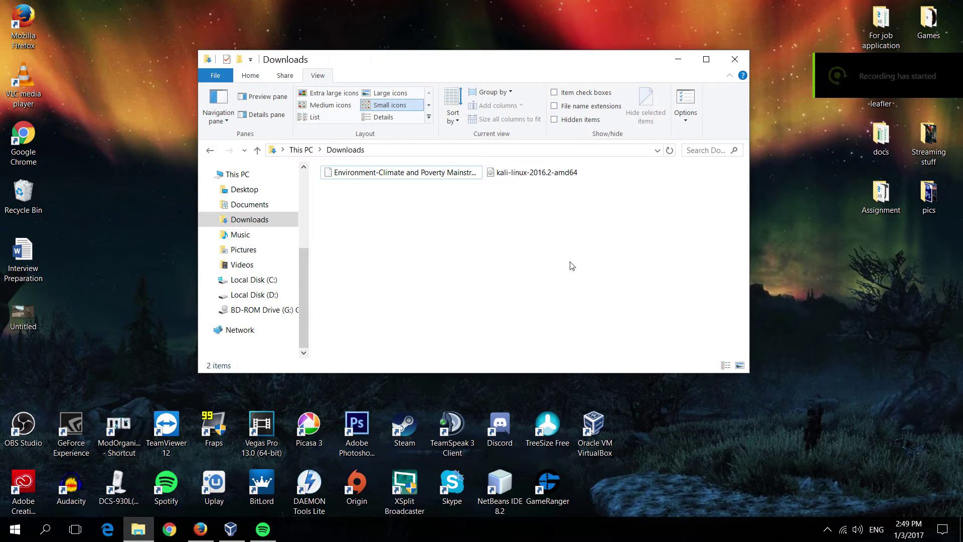
{"action": "left_click_drag", "start_coordinate": [571, 262], "coordinate": [531, 173]}
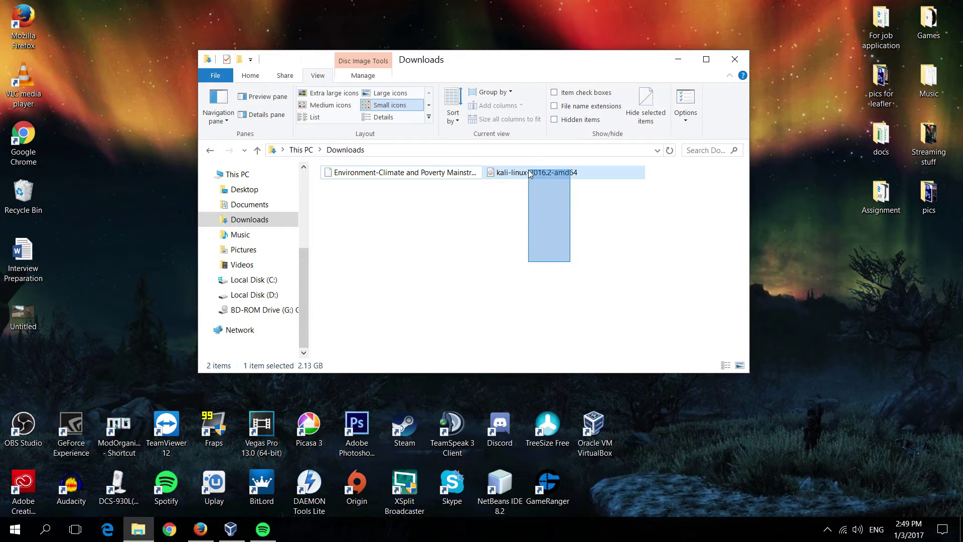
{"action": "left_click", "coordinate": [499, 188]}
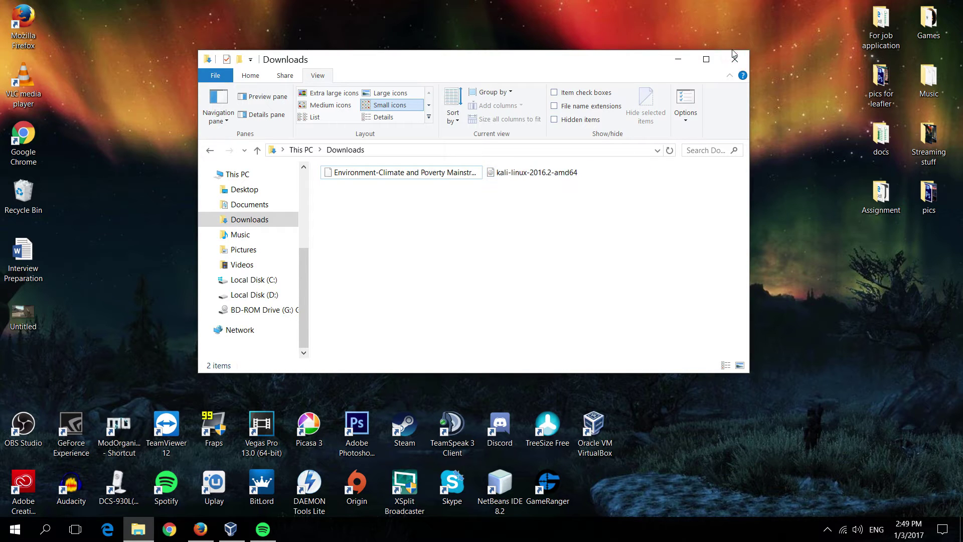
{"action": "left_click", "coordinate": [679, 59]}
Switch to Oracle VM VirtualBox Manager and start creating a virtual machine named Kali Linux
{"action": "left_click", "coordinate": [231, 529]}
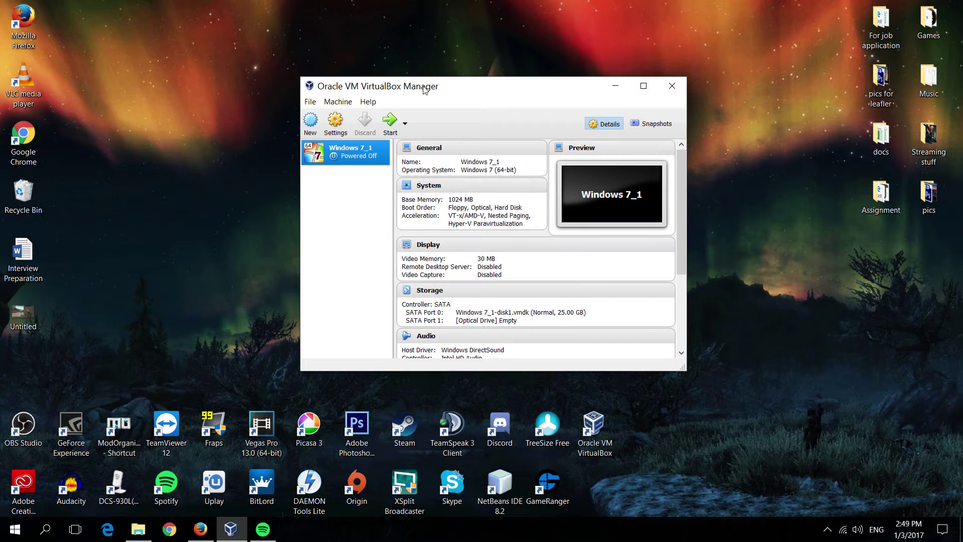
{"action": "left_click_drag", "start_coordinate": [437, 86], "coordinate": [419, 87]}
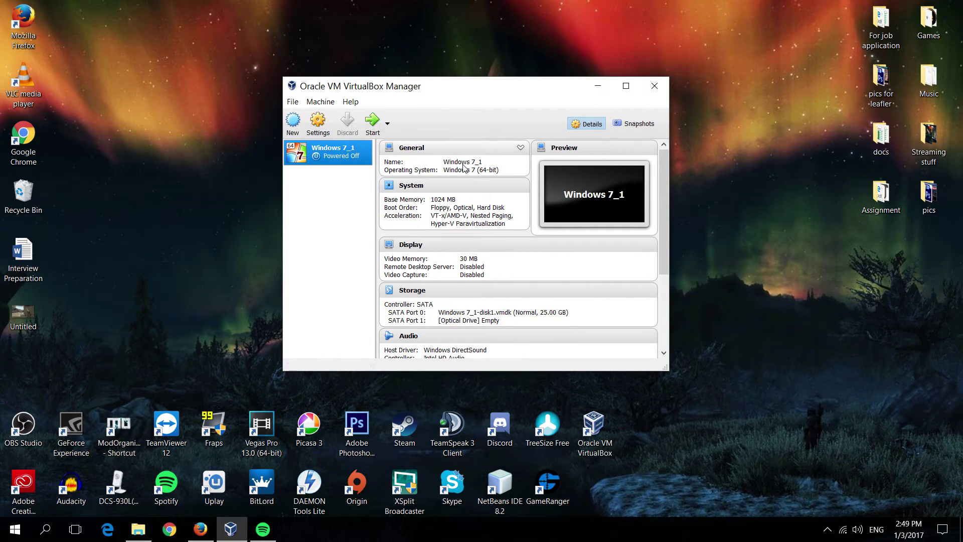
{"action": "left_click", "coordinate": [293, 123]}
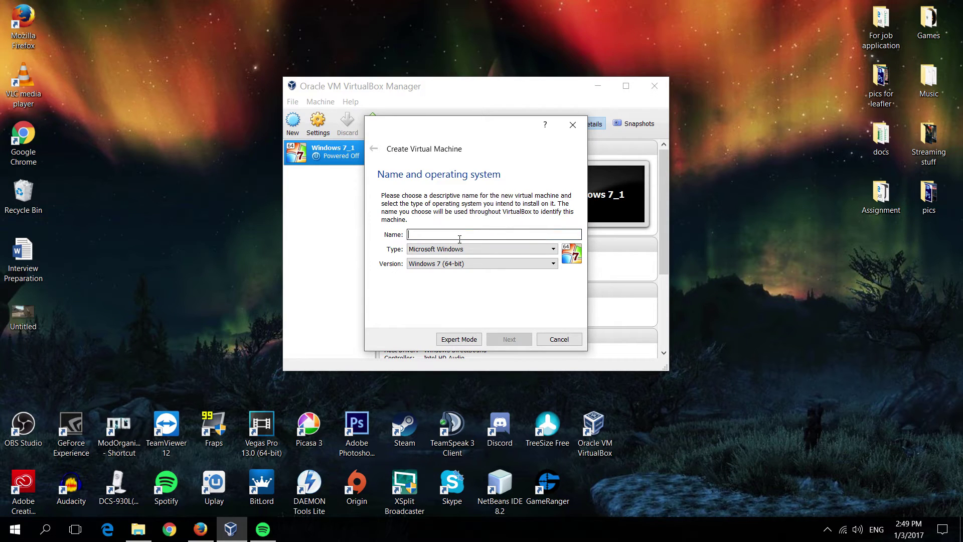
{"action": "type", "text": "Kali"}
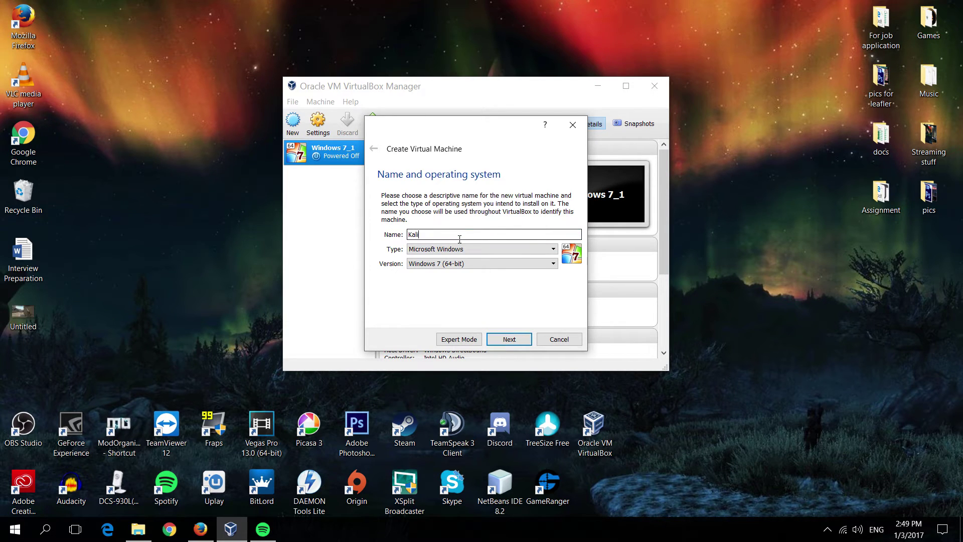
{"action": "type", "text": " Linux"}
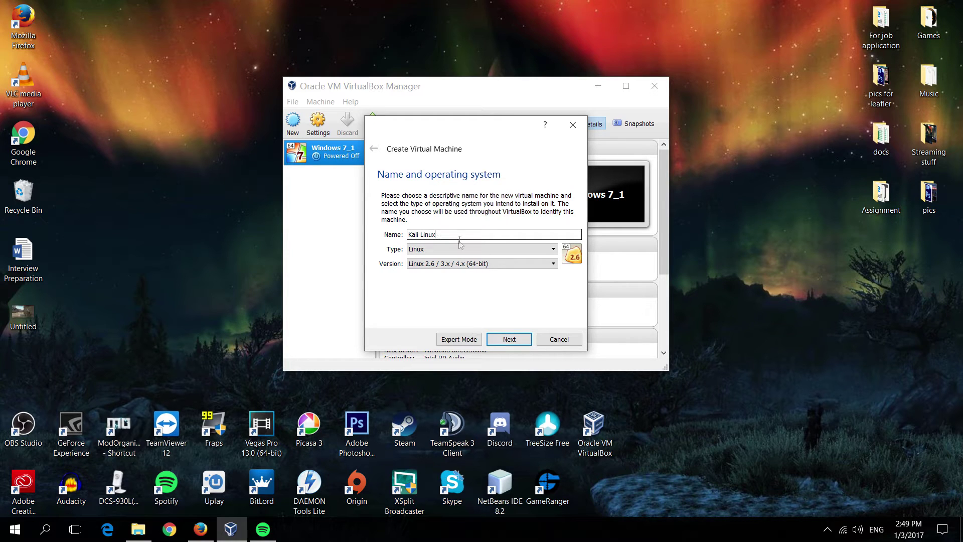
Set the new machine's type to Linux and version to Debian (64-bit), and continue to the memory size
{"action": "left_click", "coordinate": [459, 248]}
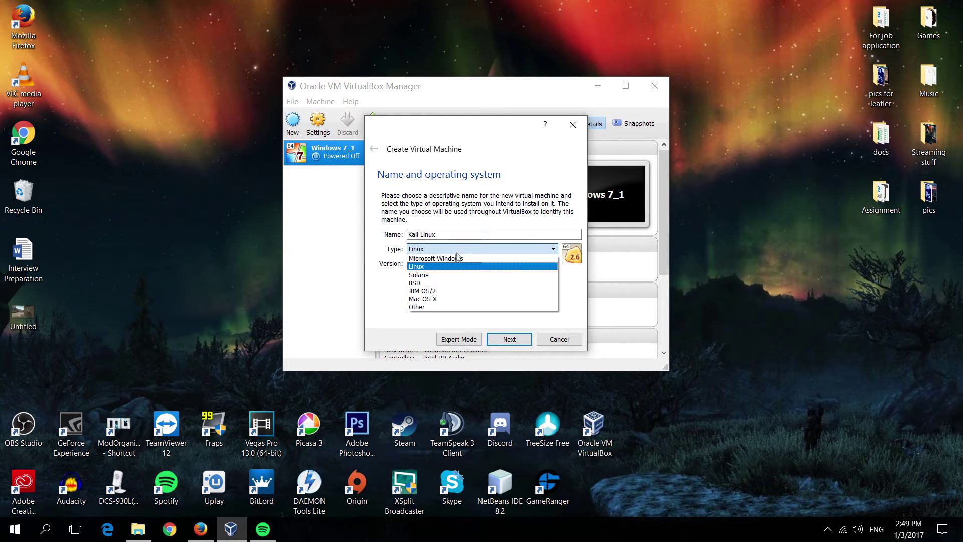
{"action": "left_click", "coordinate": [435, 267]}
{"action": "left_click", "coordinate": [438, 265]}
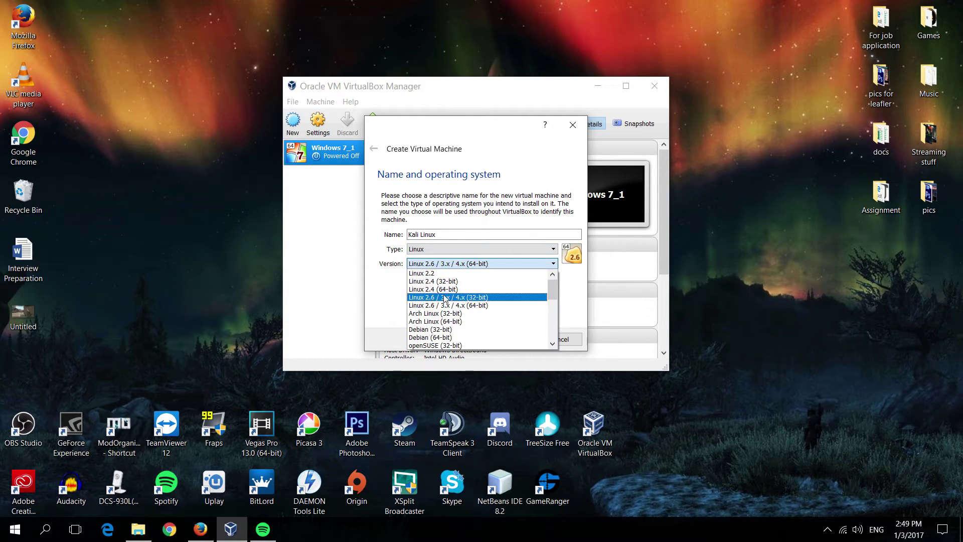
{"action": "scroll", "coordinate": [445, 299], "scroll_direction": "down", "scroll_amount": 2}
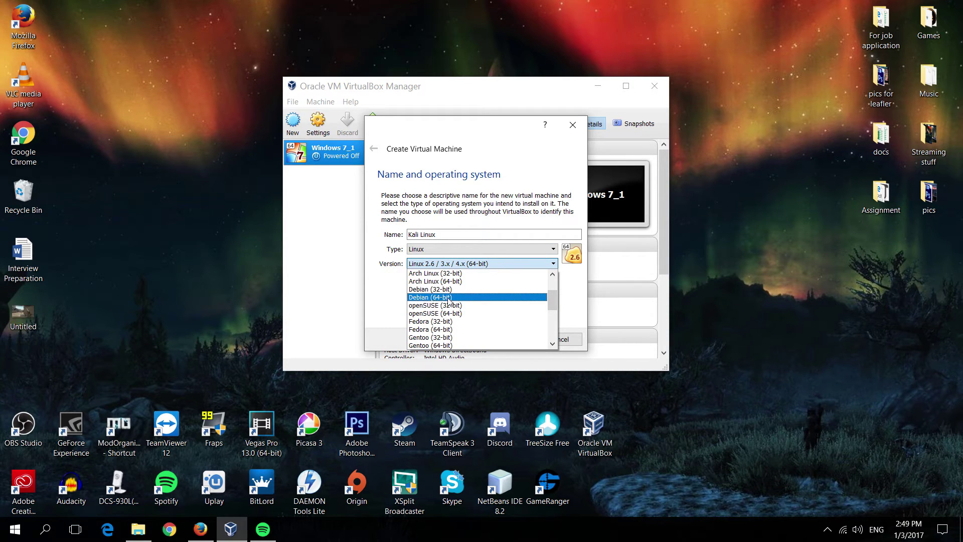
{"action": "left_click", "coordinate": [448, 299]}
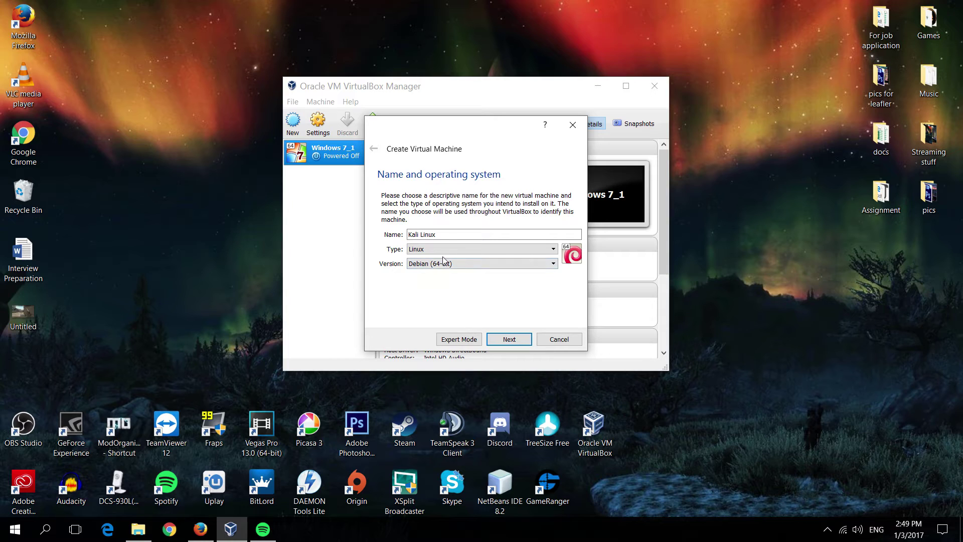
{"action": "left_click_drag", "start_coordinate": [445, 233], "coordinate": [400, 235]}
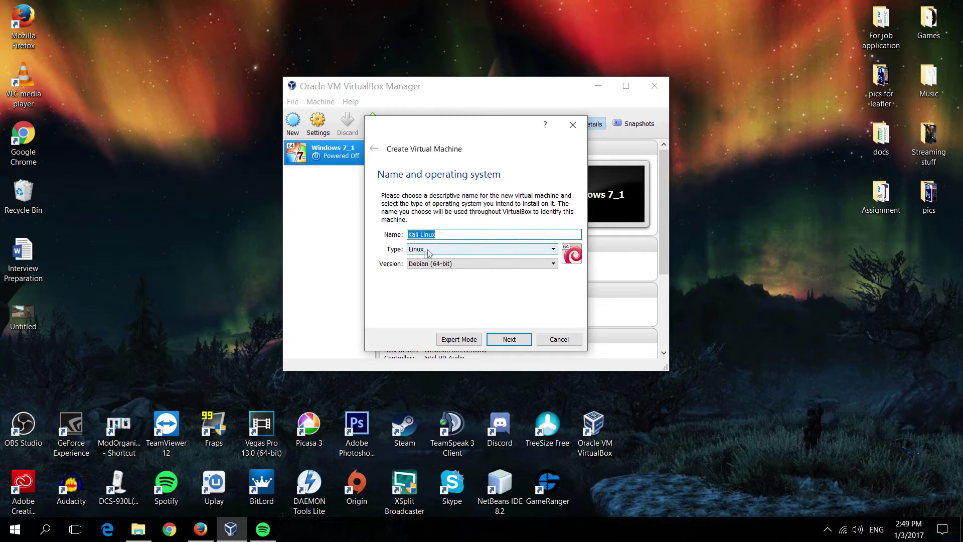
{"action": "left_click", "coordinate": [453, 237]}
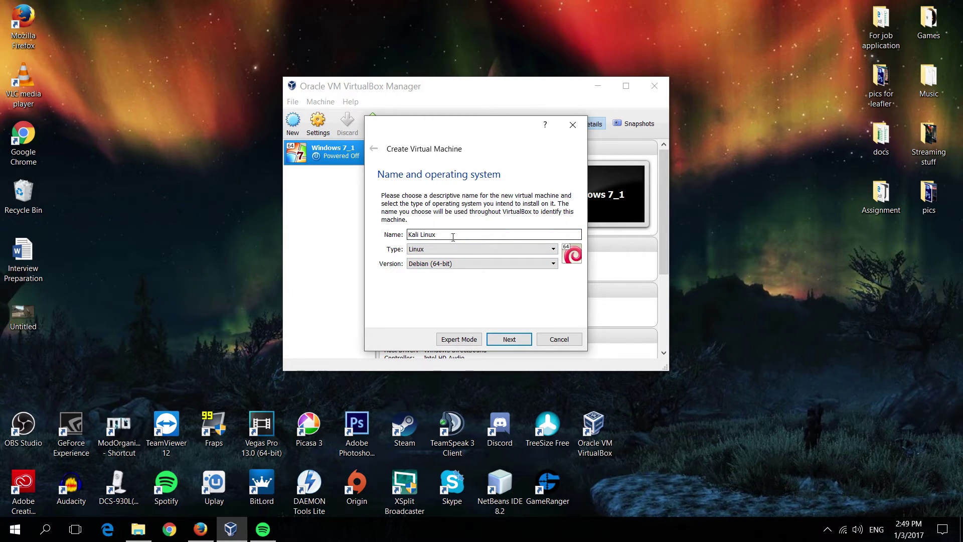
{"action": "left_click", "coordinate": [507, 344]}
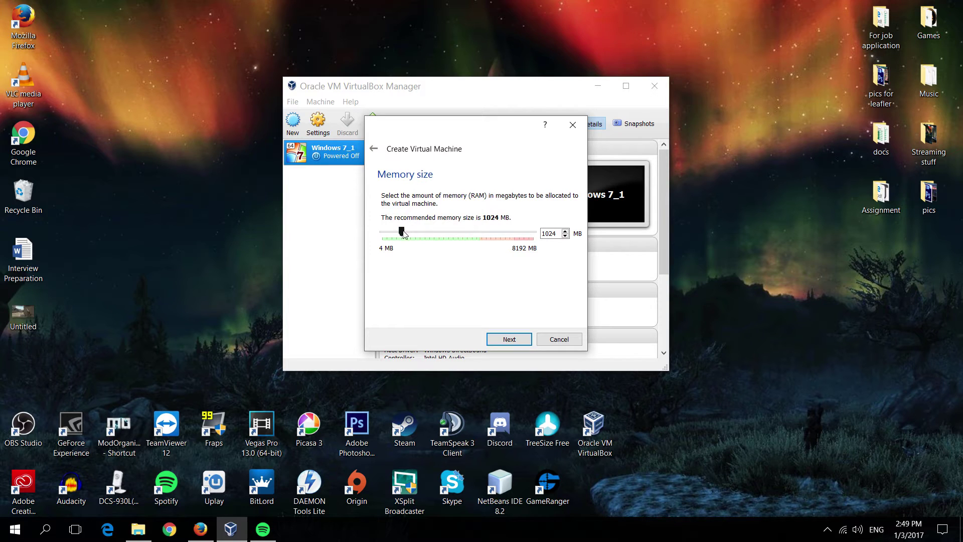
Set the memory size to 2048 MB and choose to create a virtual hard disk now for the new machine
{"action": "mouse_move", "coordinate": [404, 232]}
{"action": "left_mouse_down"}
{"action": "mouse_move", "coordinate": [432, 233]}
{"action": "mouse_move", "coordinate": [423, 233]}
{"action": "left_mouse_up"}
{"action": "left_click", "coordinate": [508, 339]}
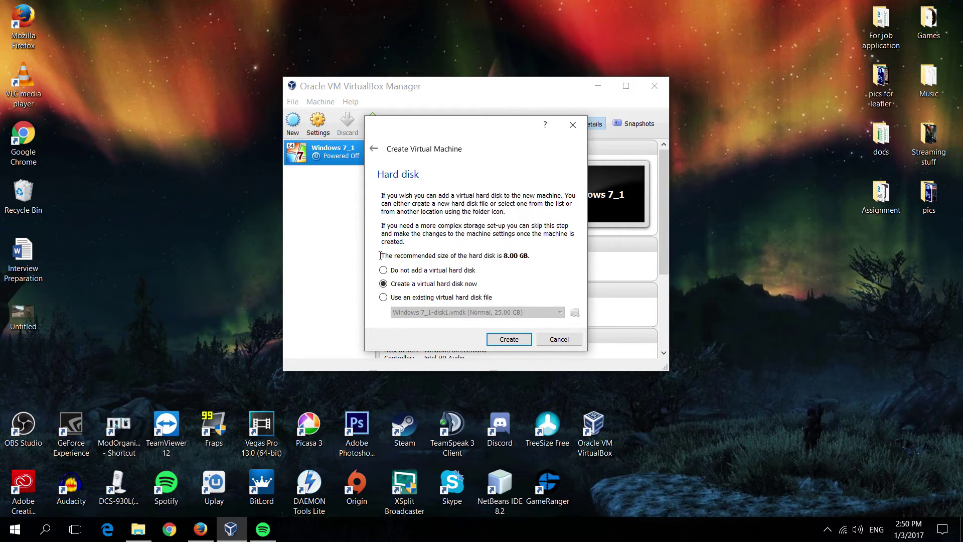
{"action": "left_click", "coordinate": [398, 283]}
{"action": "left_click", "coordinate": [519, 340]}
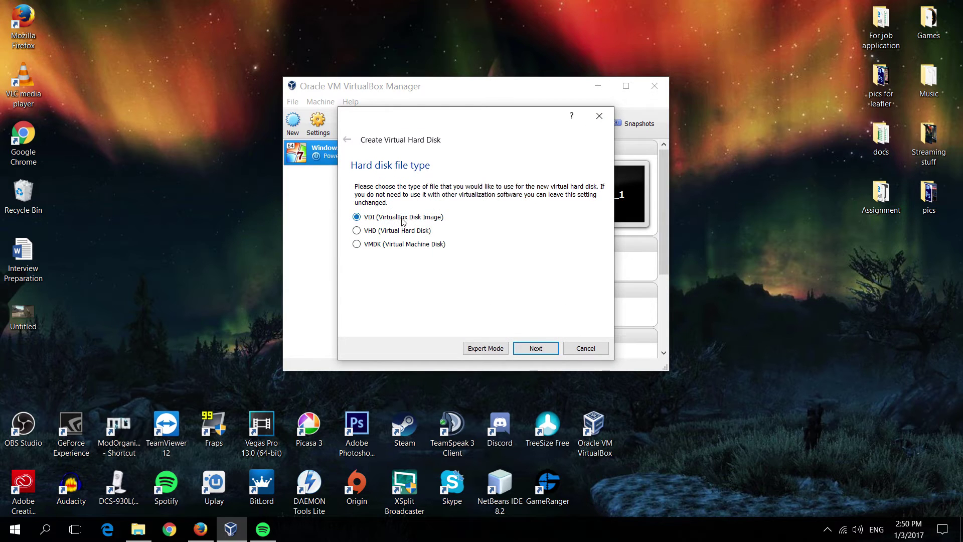
Create the virtual hard disk in expert mode as a 40 GB dynamically allocated VDI, stored as D:\Windows\Kali Linux.vdi
{"action": "left_click", "coordinate": [494, 349]}
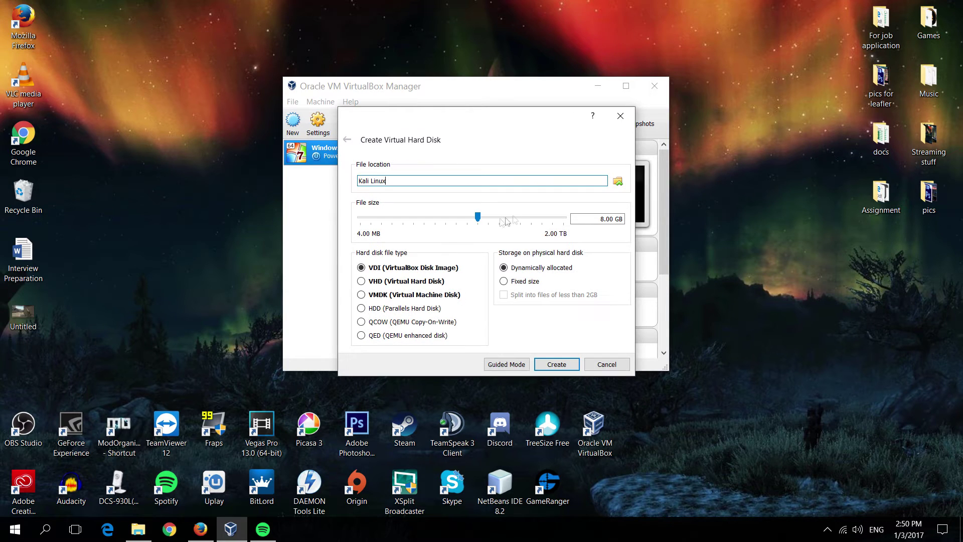
{"action": "left_click", "coordinate": [617, 184]}
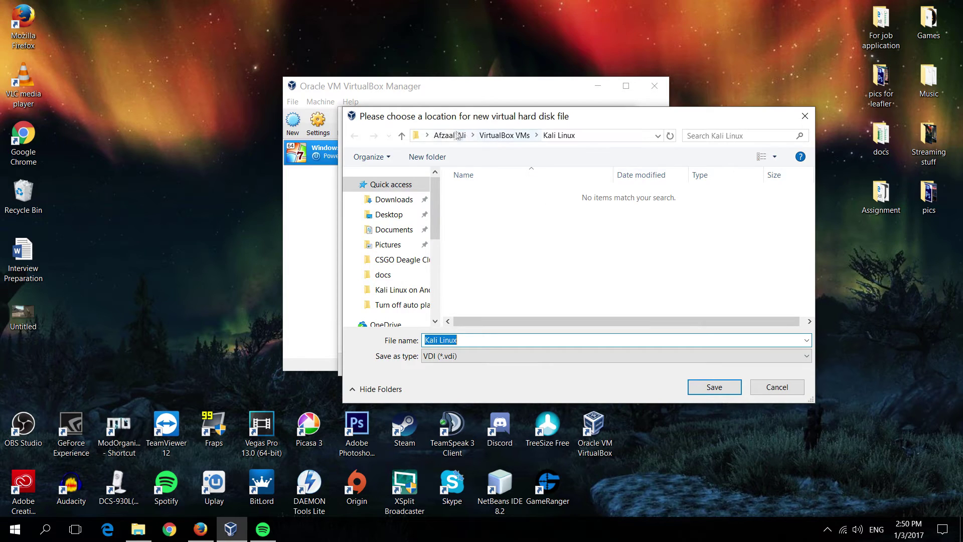
{"action": "scroll", "coordinate": [419, 238], "scroll_direction": "down", "scroll_amount": 5}
{"action": "left_click", "coordinate": [407, 264]}
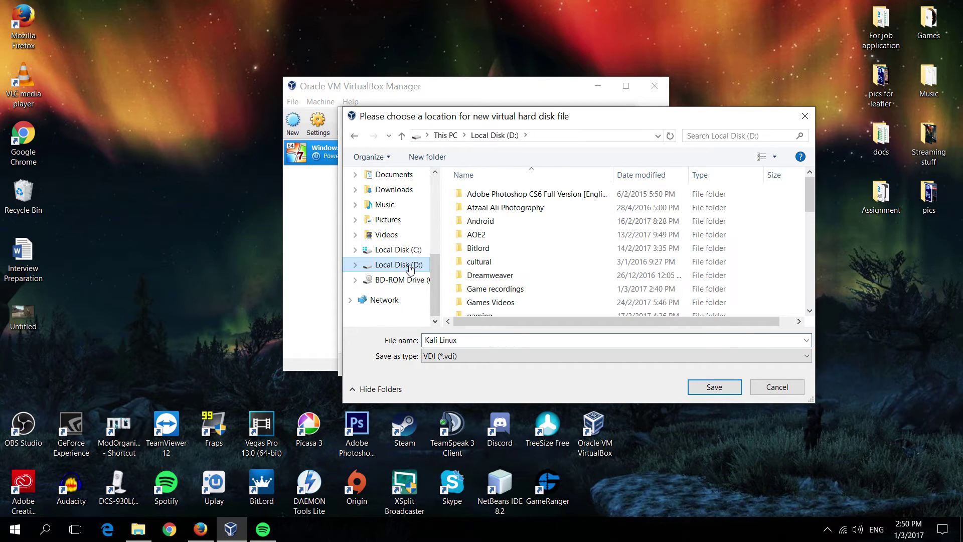
{"action": "scroll", "coordinate": [610, 280], "scroll_direction": "down", "scroll_amount": 5}
{"action": "scroll", "coordinate": [610, 280], "scroll_direction": "down", "scroll_amount": 2}
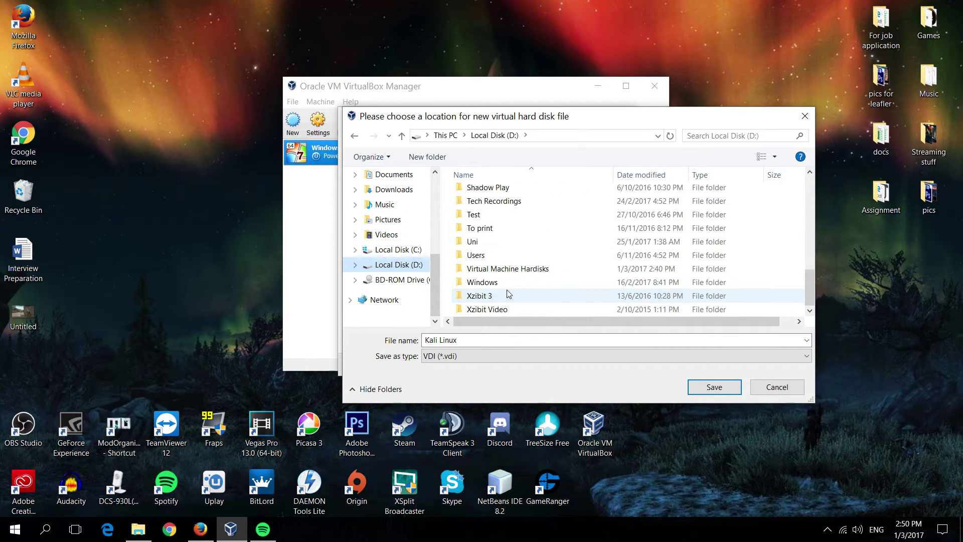
{"action": "double_click", "coordinate": [503, 283]}
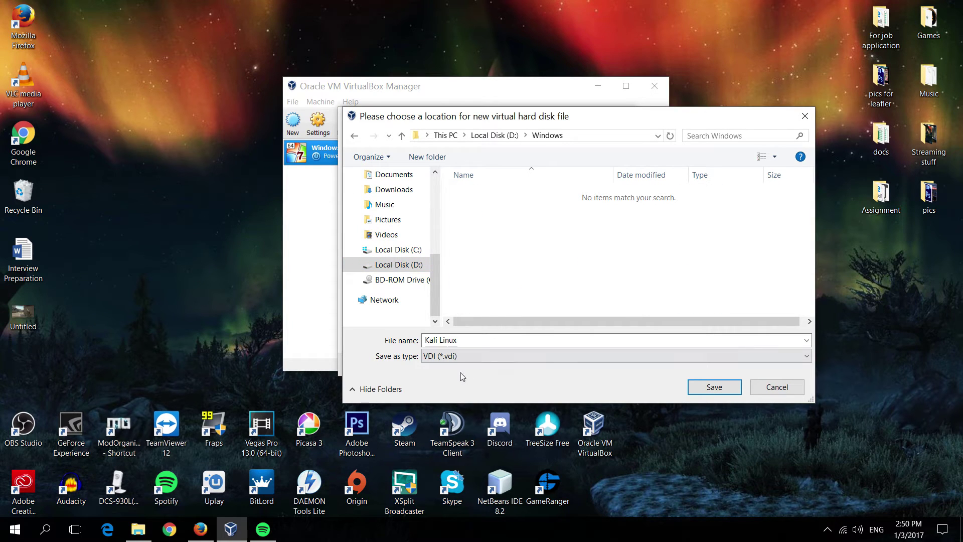
{"action": "left_click", "coordinate": [714, 387]}
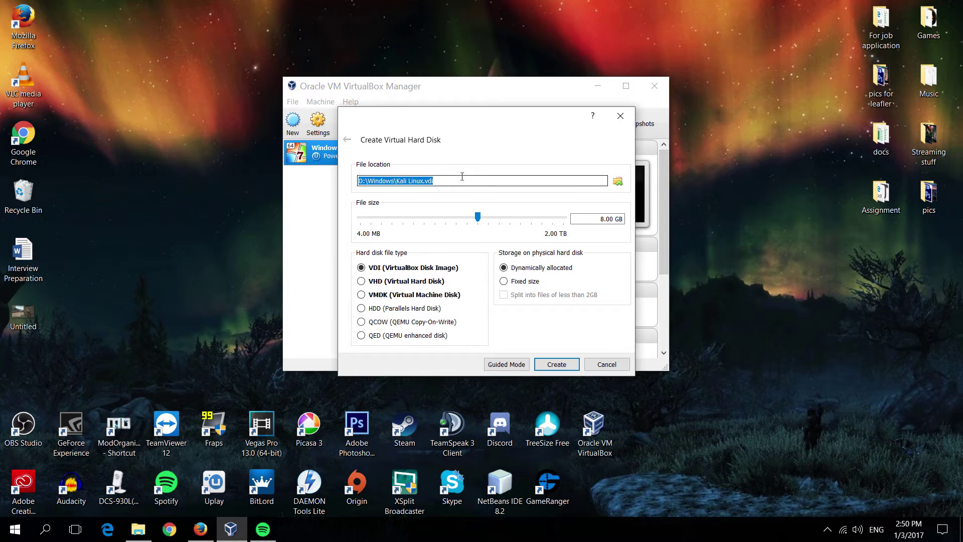
{"action": "left_click_drag", "start_coordinate": [478, 217], "coordinate": [505, 222]}
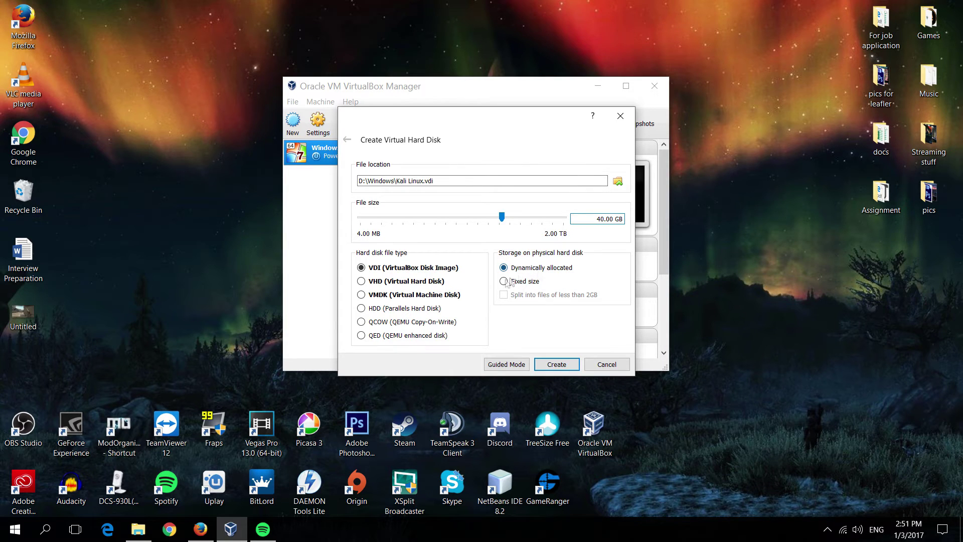
{"action": "left_click", "coordinate": [555, 366]}
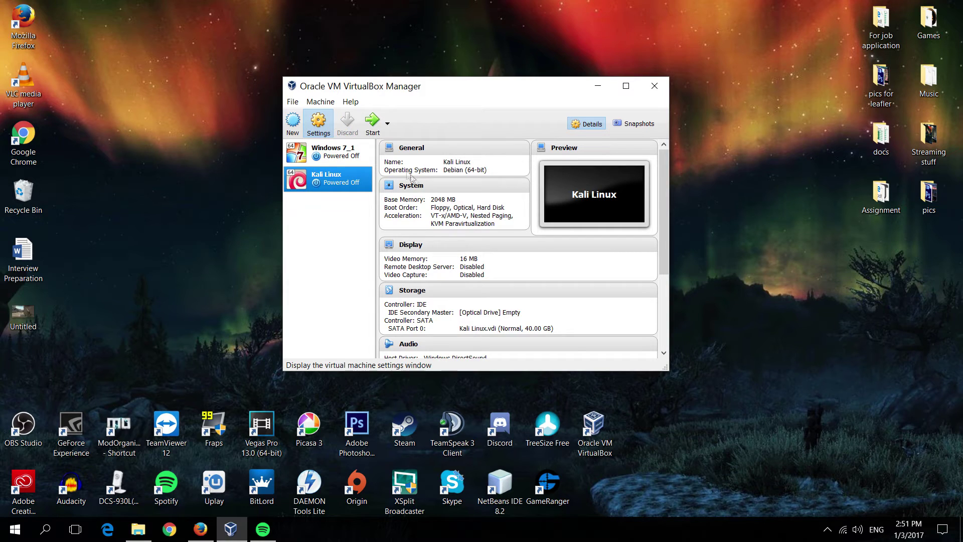
Open the Kali Linux machine's settings and review its motherboard, processor and display options
{"action": "left_click", "coordinate": [319, 123]}
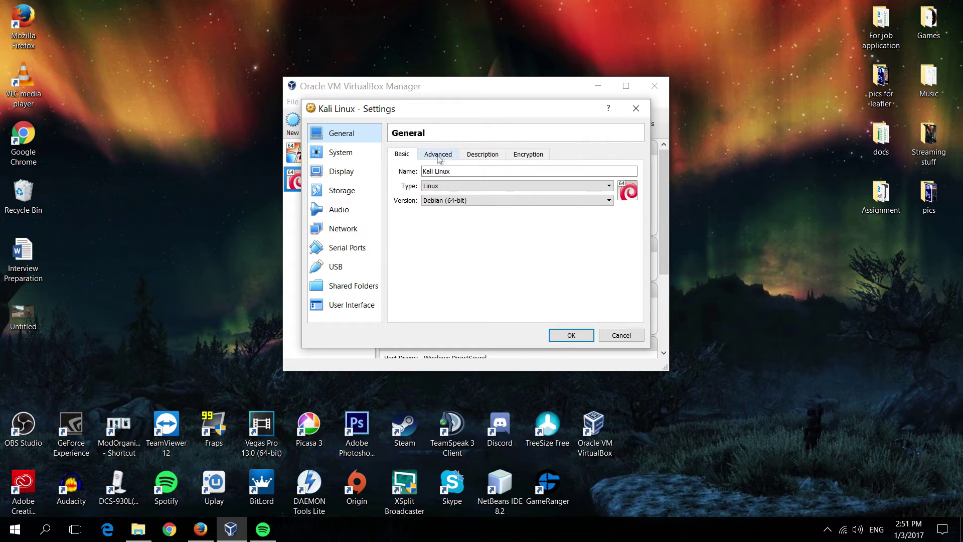
{"action": "left_click", "coordinate": [354, 154]}
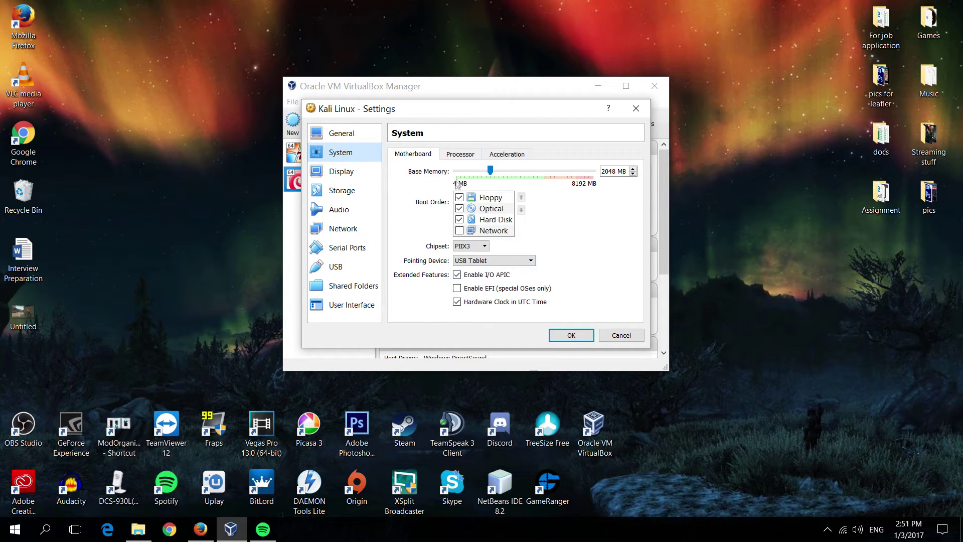
{"action": "left_click", "coordinate": [462, 157]}
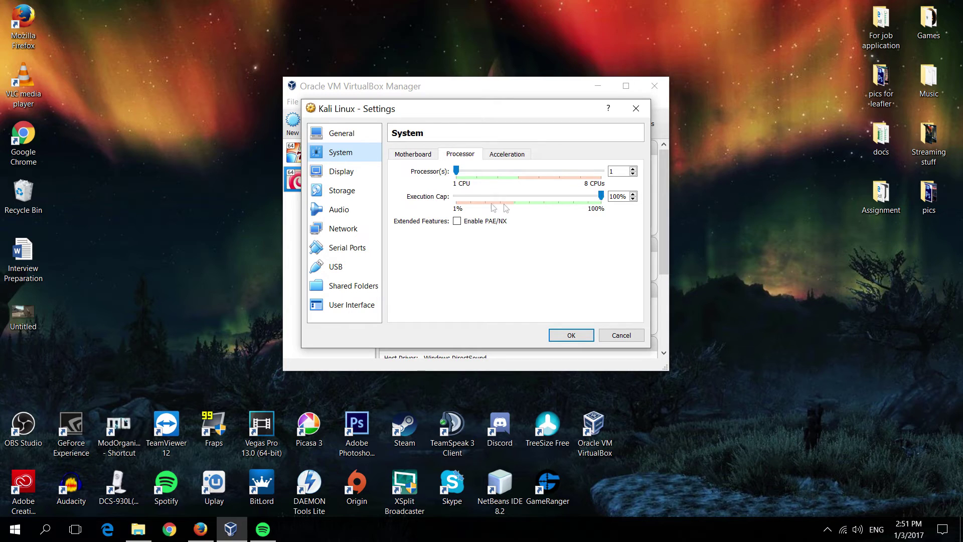
{"action": "left_click", "coordinate": [404, 154]}
{"action": "left_click", "coordinate": [341, 171]}
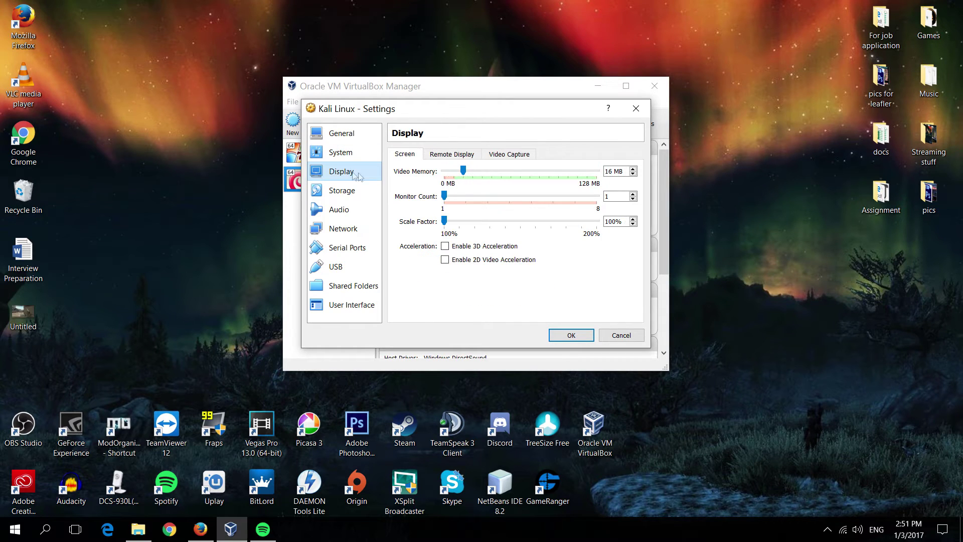
{"action": "mouse_move", "coordinate": [463, 171]}
{"action": "left_mouse_down"}
{"action": "mouse_move", "coordinate": [474, 172]}
{"action": "mouse_move", "coordinate": [463, 174]}
{"action": "left_mouse_up"}
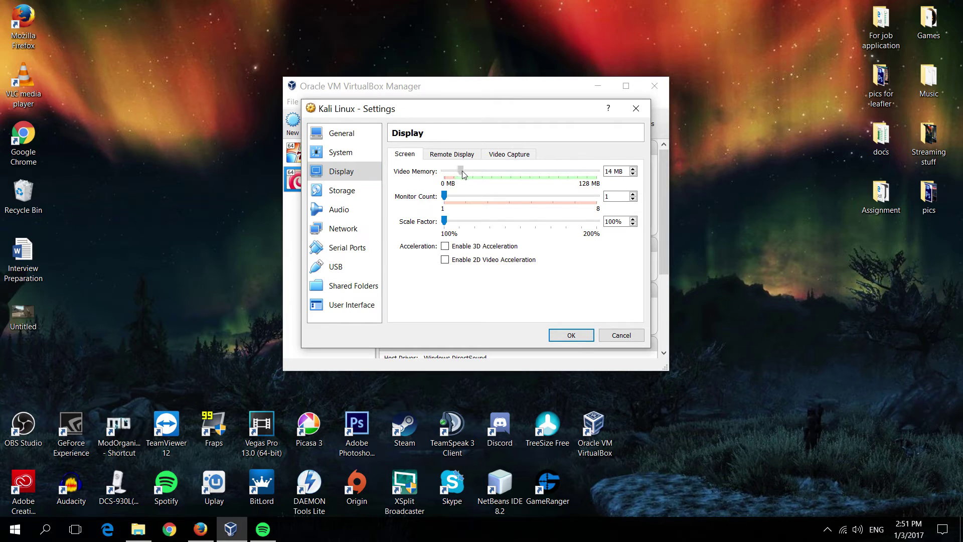
Load the kali-linux-2016.2-amd64 disk image from Downloads into the empty optical drive on the IDE controller
{"action": "left_click", "coordinate": [343, 195]}
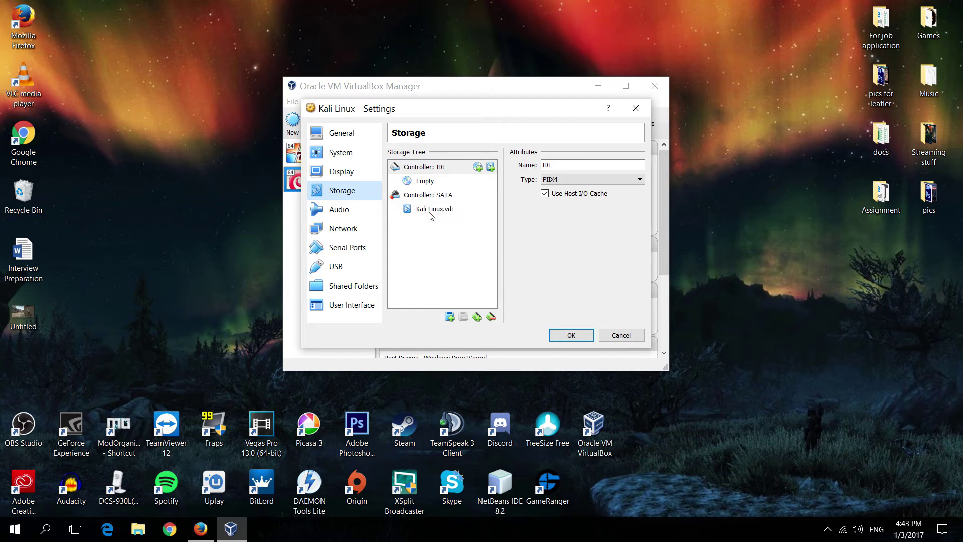
{"action": "left_click", "coordinate": [423, 183]}
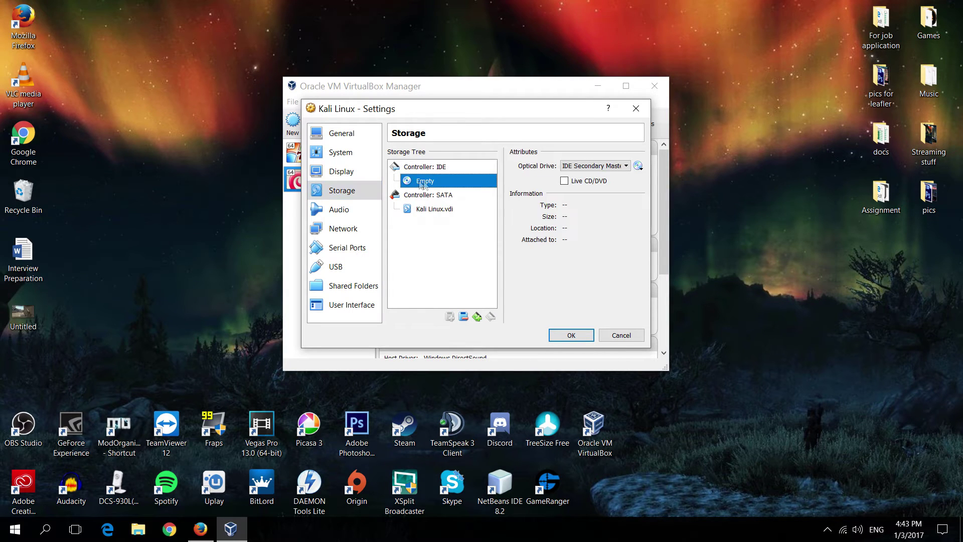
{"action": "left_click", "coordinate": [638, 167]}
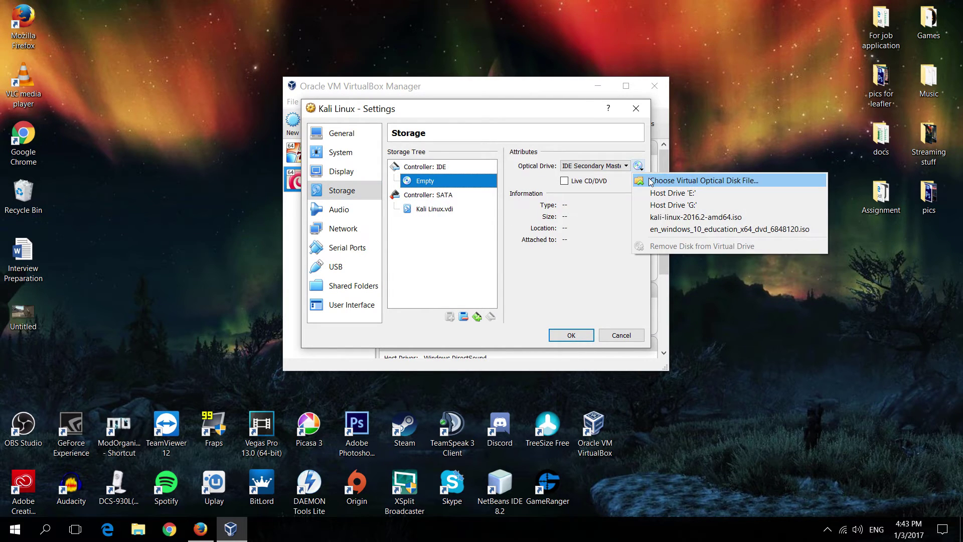
{"action": "left_click", "coordinate": [651, 181]}
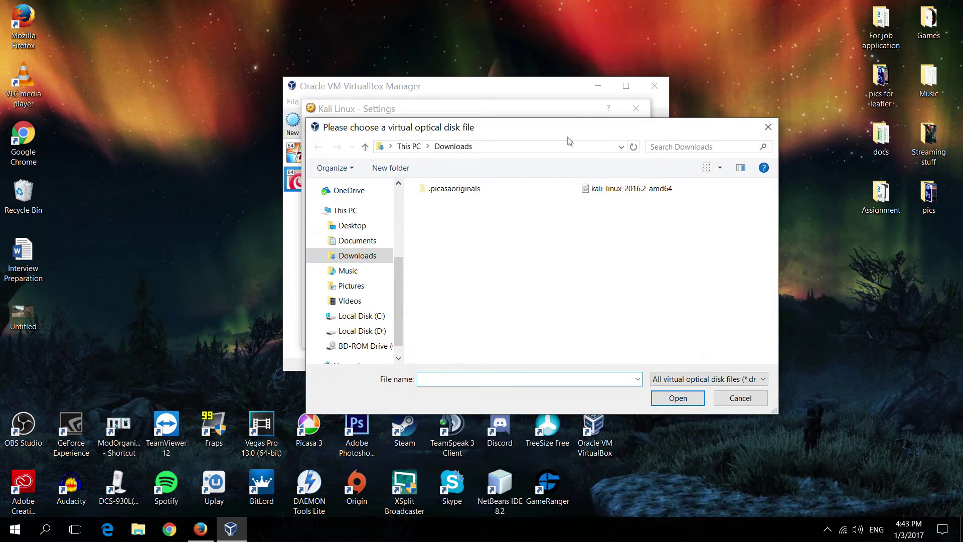
{"action": "left_click", "coordinate": [636, 281]}
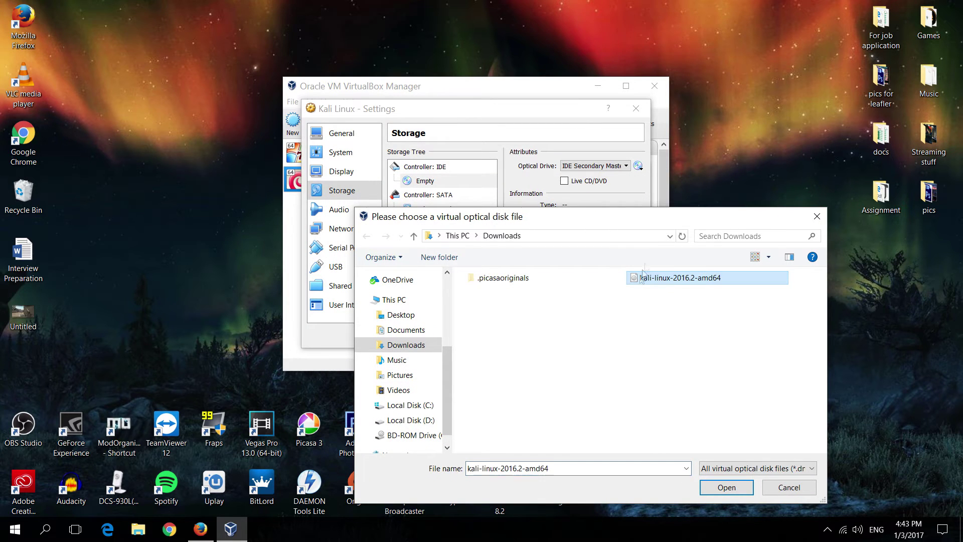
{"action": "left_click_drag", "start_coordinate": [590, 225], "coordinate": [464, 160]}
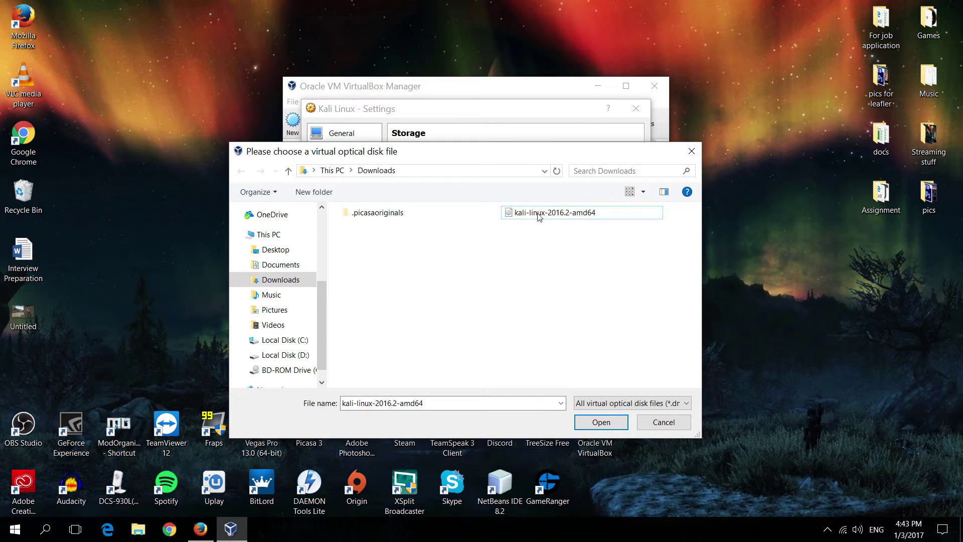
{"action": "left_click", "coordinate": [601, 422]}
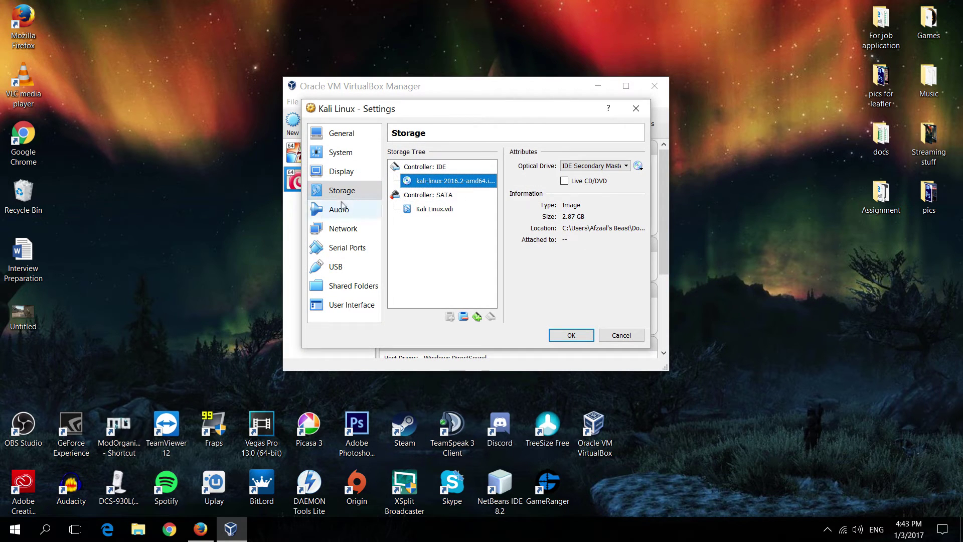
Check the audio settings and attach network Adapter 1 to Bridged Adapter
{"action": "left_click", "coordinate": [337, 215]}
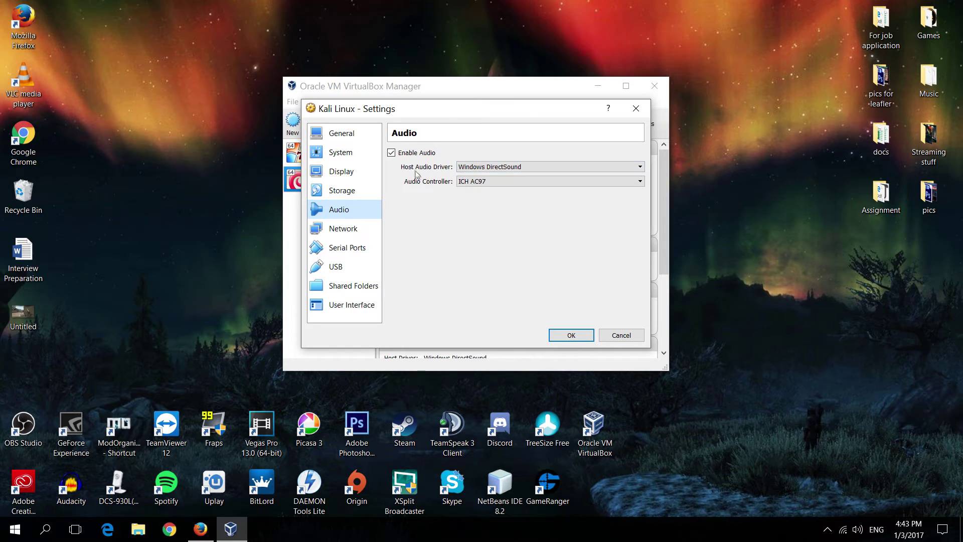
{"action": "left_click", "coordinate": [343, 228]}
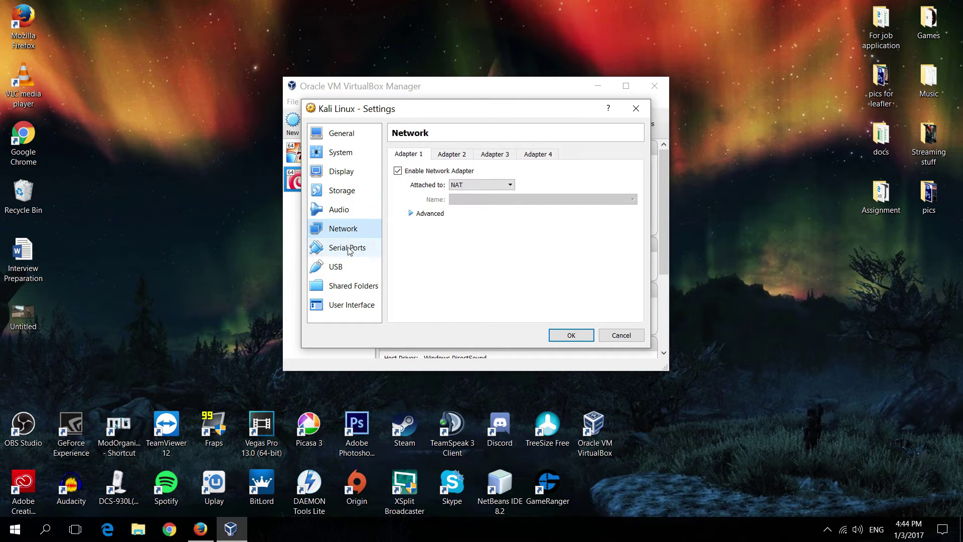
{"action": "left_click", "coordinate": [469, 186]}
{"action": "left_click", "coordinate": [471, 219]}
{"action": "left_click", "coordinate": [476, 186]}
{"action": "left_click", "coordinate": [475, 189]}
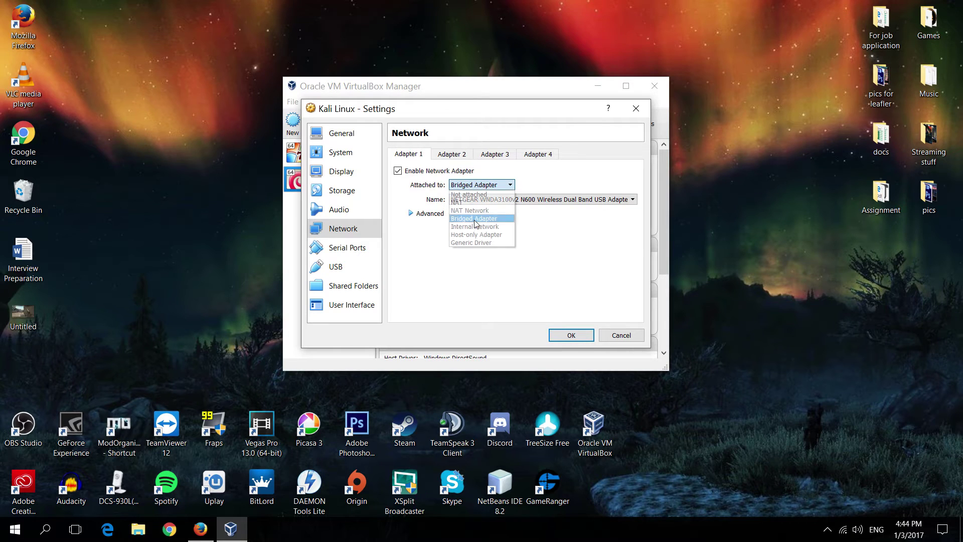
{"action": "left_click", "coordinate": [475, 187]}
{"action": "left_click", "coordinate": [474, 203]}
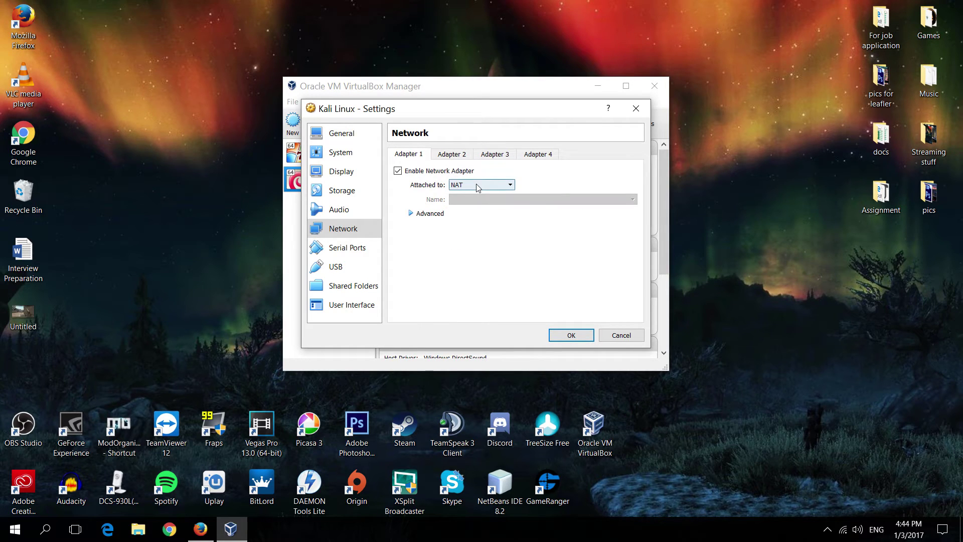
{"action": "left_click", "coordinate": [477, 186]}
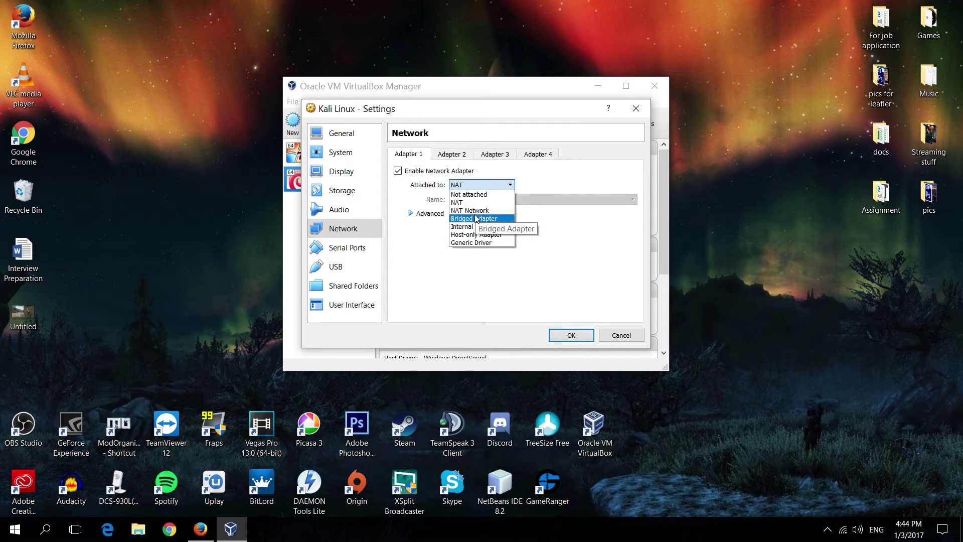
{"action": "left_click", "coordinate": [477, 219]}
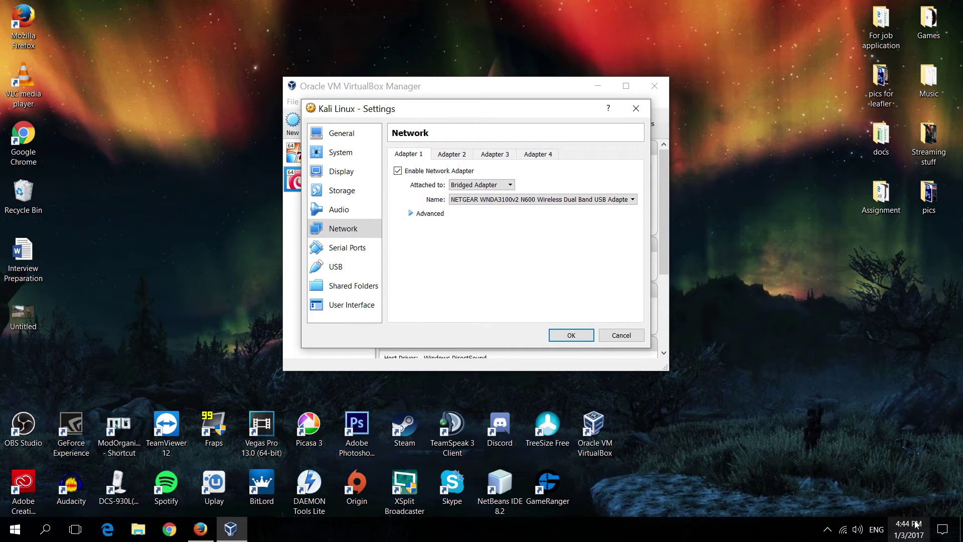
Review the serial port, USB, shared folder and user interface settings, and save the machine's settings
{"action": "left_click", "coordinate": [349, 249]}
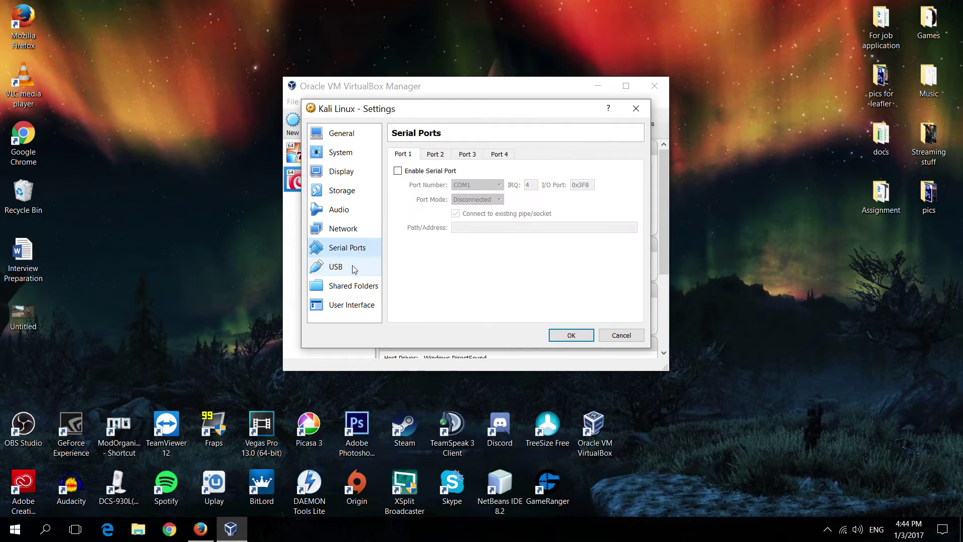
{"action": "left_click", "coordinate": [346, 267]}
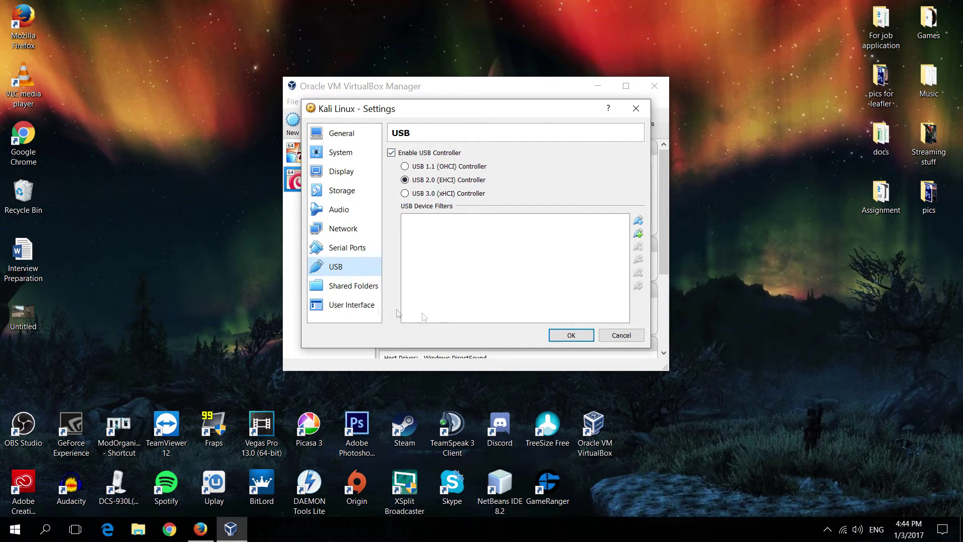
{"action": "left_click", "coordinate": [341, 286]}
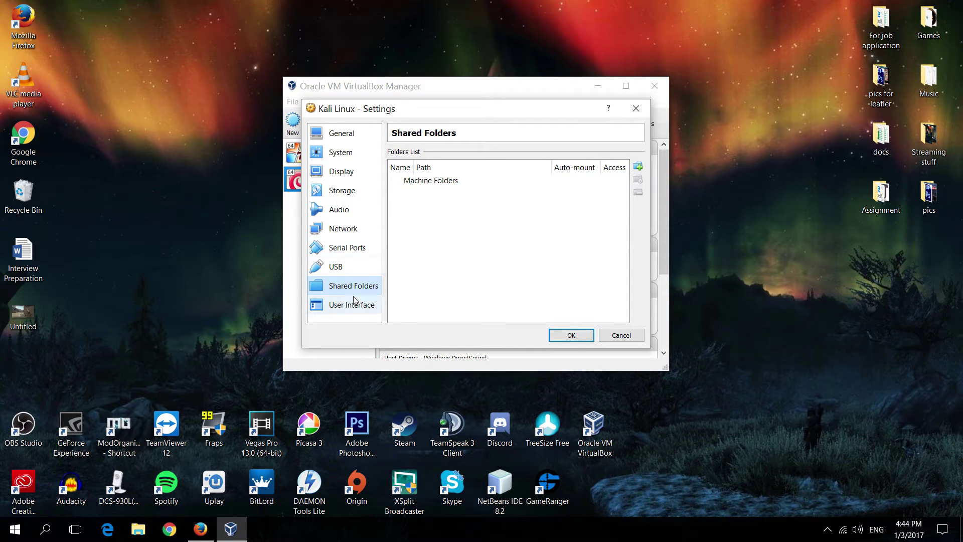
{"action": "left_click", "coordinate": [351, 273]}
{"action": "left_click", "coordinate": [354, 303]}
{"action": "left_click", "coordinate": [361, 290]}
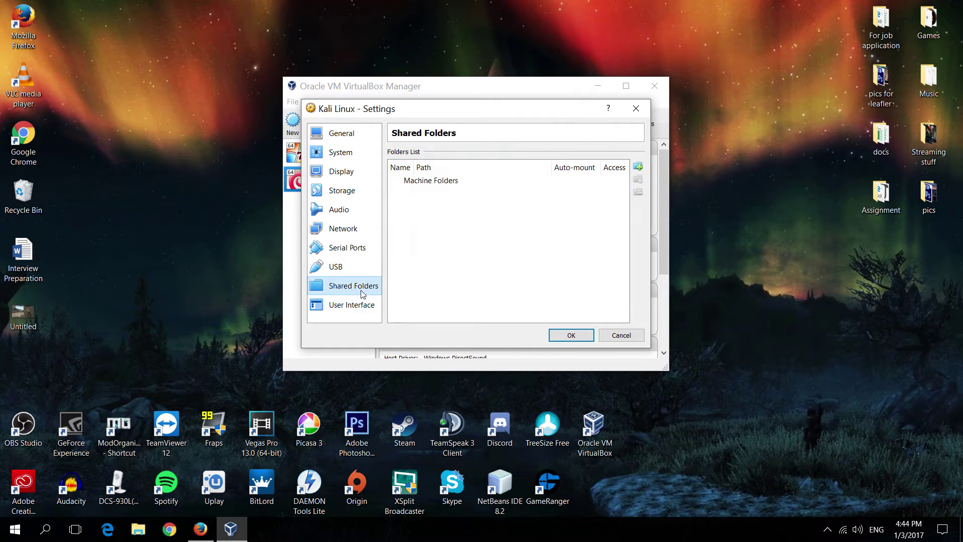
{"action": "left_click", "coordinate": [577, 338]}
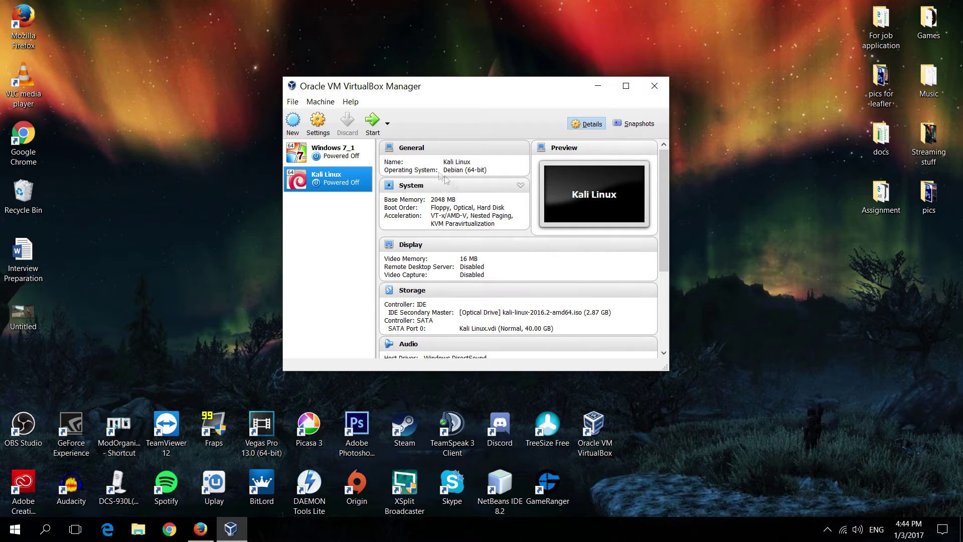
Start the Kali Linux virtual machine, switch its display to Scaled Mode, and enlarge and reposition the machine's window
{"action": "left_click", "coordinate": [374, 122]}
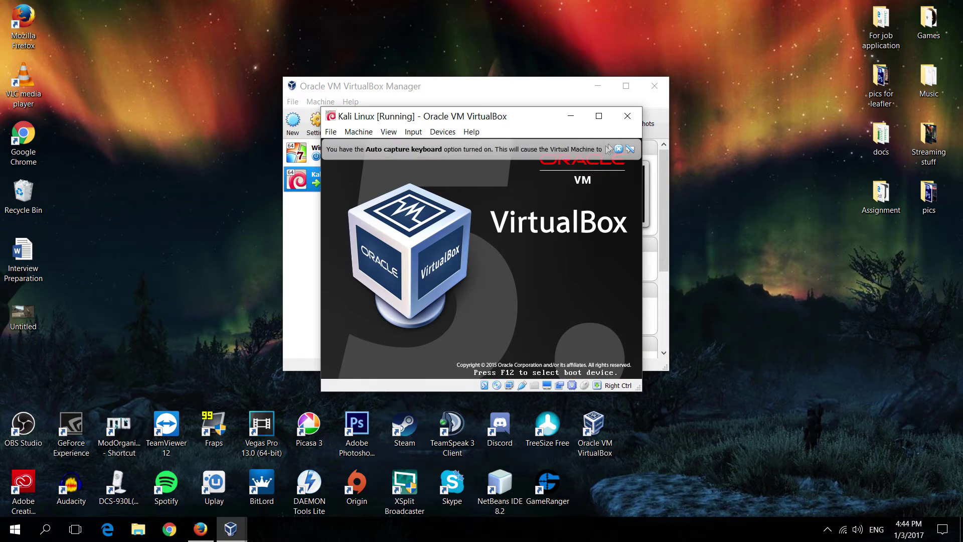
{"action": "left_click", "coordinate": [388, 132]}
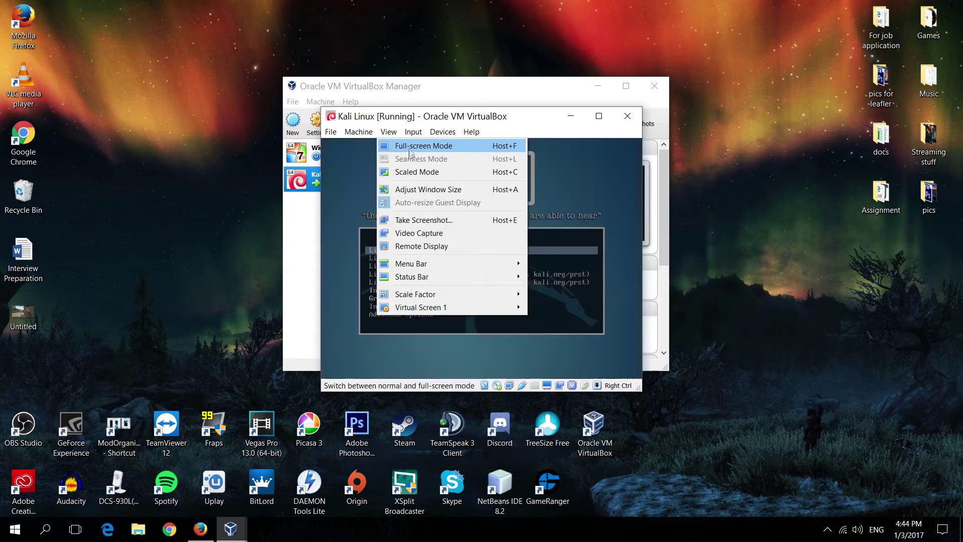
{"action": "left_click", "coordinate": [410, 173]}
{"action": "left_click", "coordinate": [456, 307]}
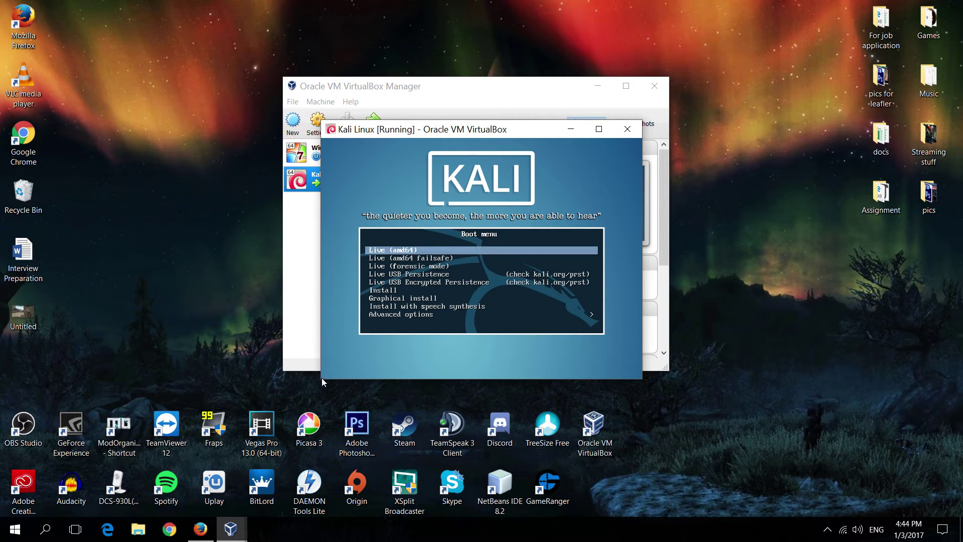
{"action": "left_click_drag", "start_coordinate": [322, 380], "coordinate": [96, 497]}
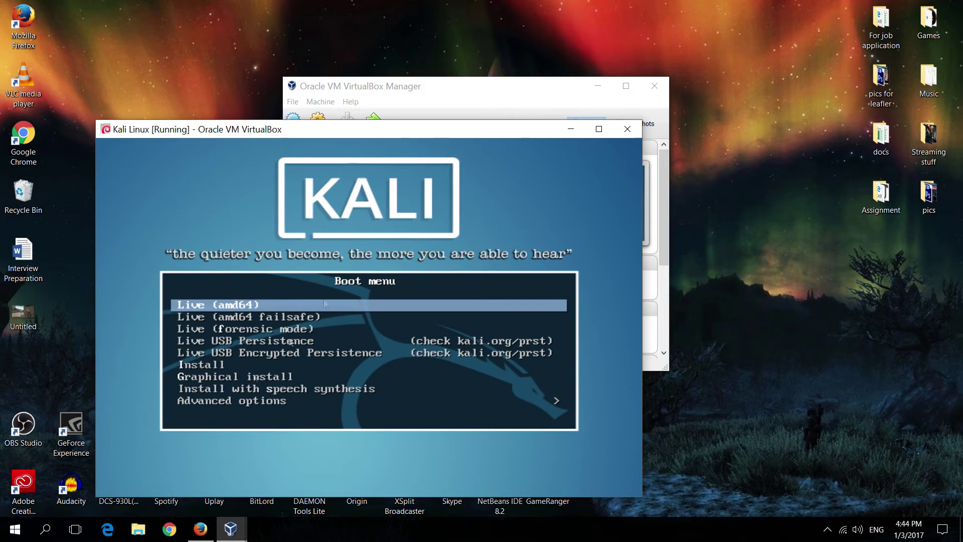
{"action": "left_click_drag", "start_coordinate": [385, 139], "coordinate": [483, 55]}
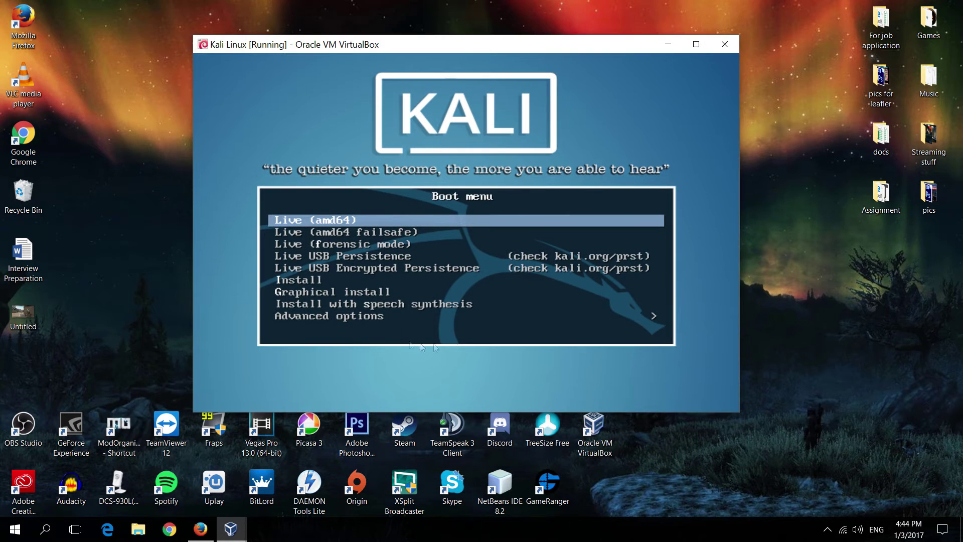
{"action": "left_click_drag", "start_coordinate": [741, 413], "coordinate": [813, 455]}
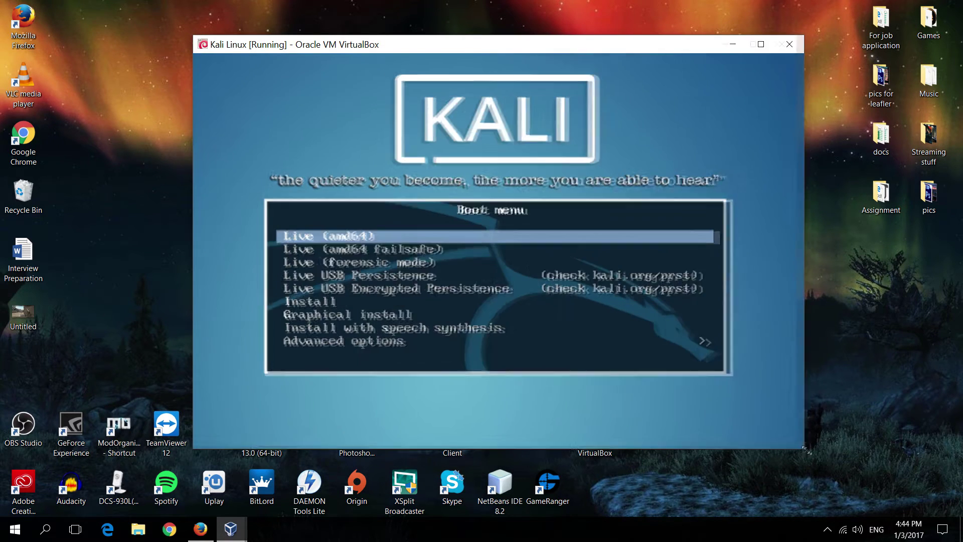
Launch the Graphical install from the Kali boot menu
{"action": "key", "text": "Down"}
{"action": "key", "text": "Down"}
{"action": "key", "text": "Down"}
{"action": "key", "text": "Down"}
{"action": "key", "text": "Down"}
{"action": "key", "text": "Down"}
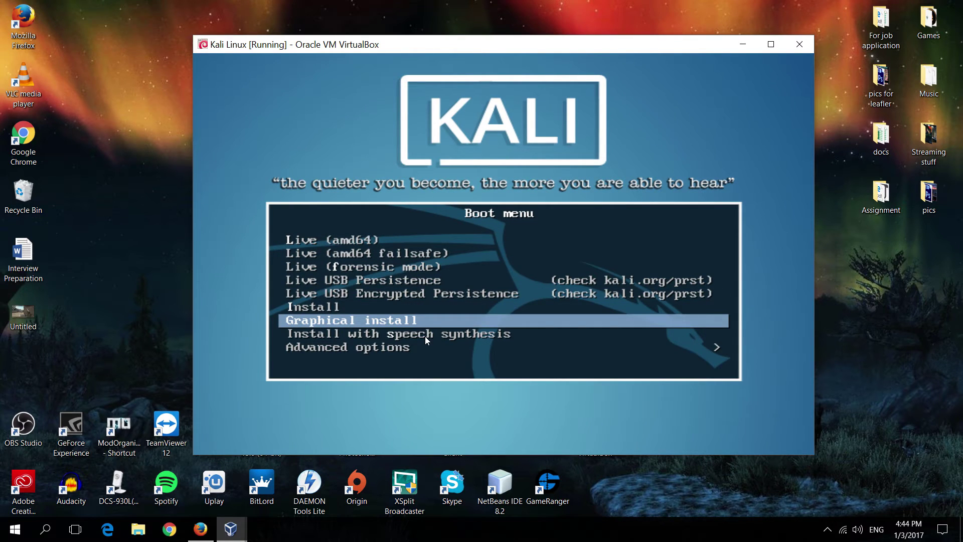
{"action": "key", "text": "Return"}
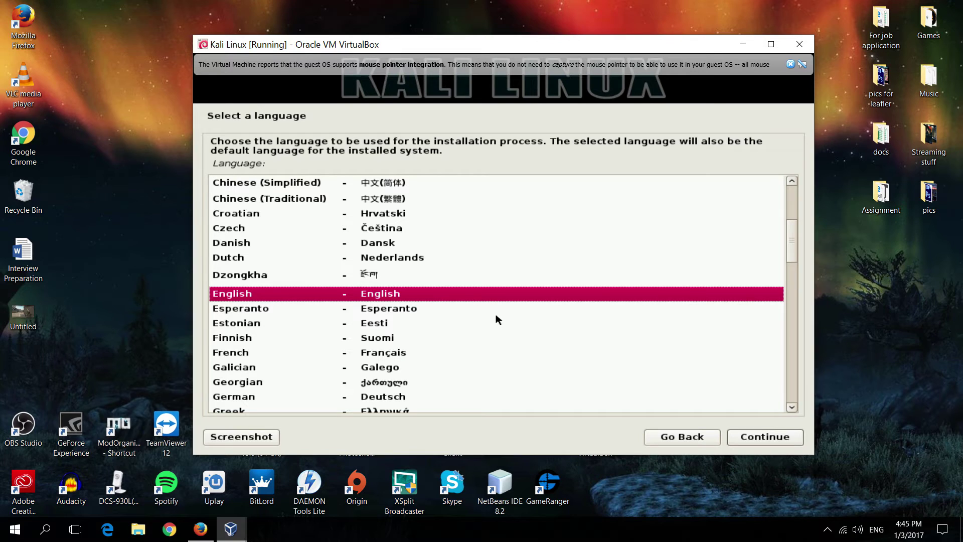
Accept English as the installation language and set the location to Malaysia, found under other and Asia
{"action": "left_click", "coordinate": [767, 444]}
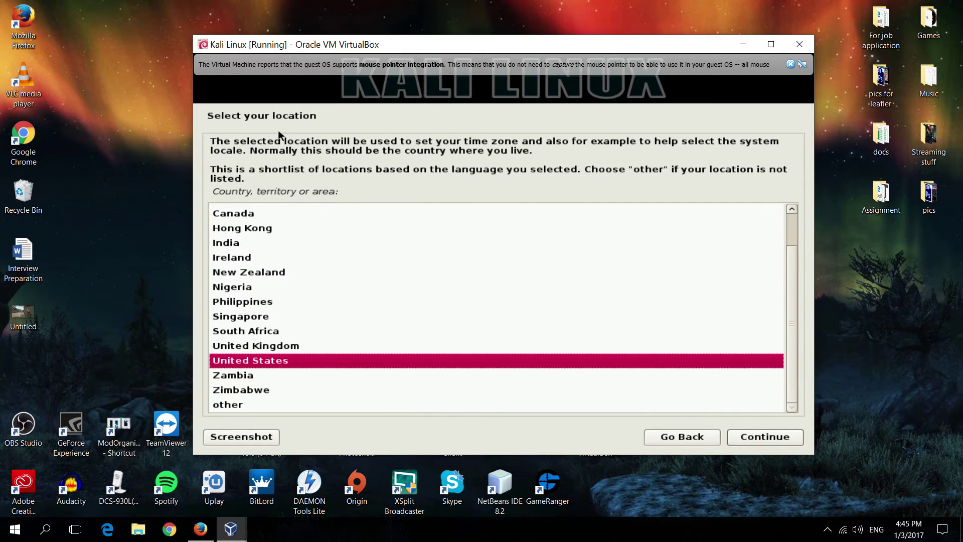
{"action": "left_click", "coordinate": [260, 405]}
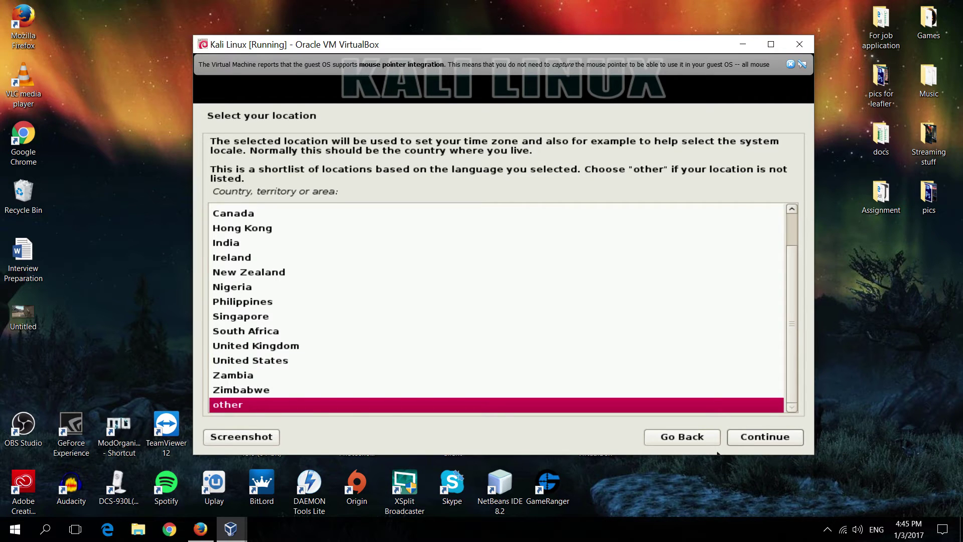
{"action": "left_click", "coordinate": [765, 438]}
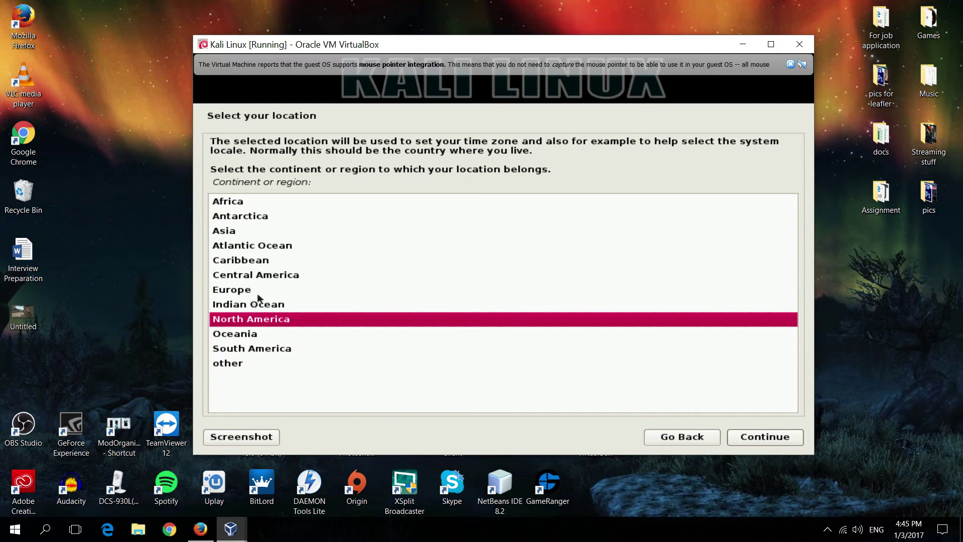
{"action": "left_click", "coordinate": [230, 232]}
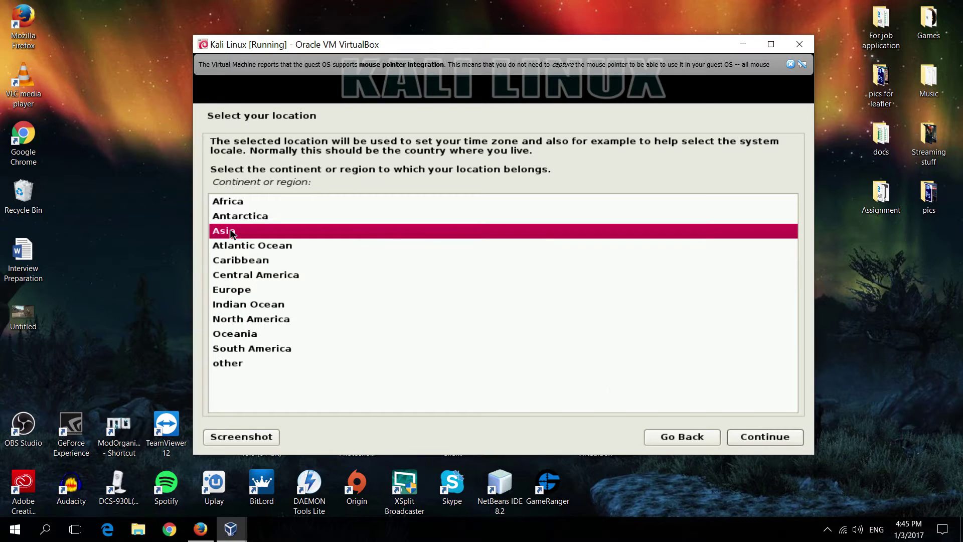
{"action": "left_click", "coordinate": [765, 437]}
{"action": "scroll", "coordinate": [256, 266], "scroll_direction": "down", "scroll_amount": 3}
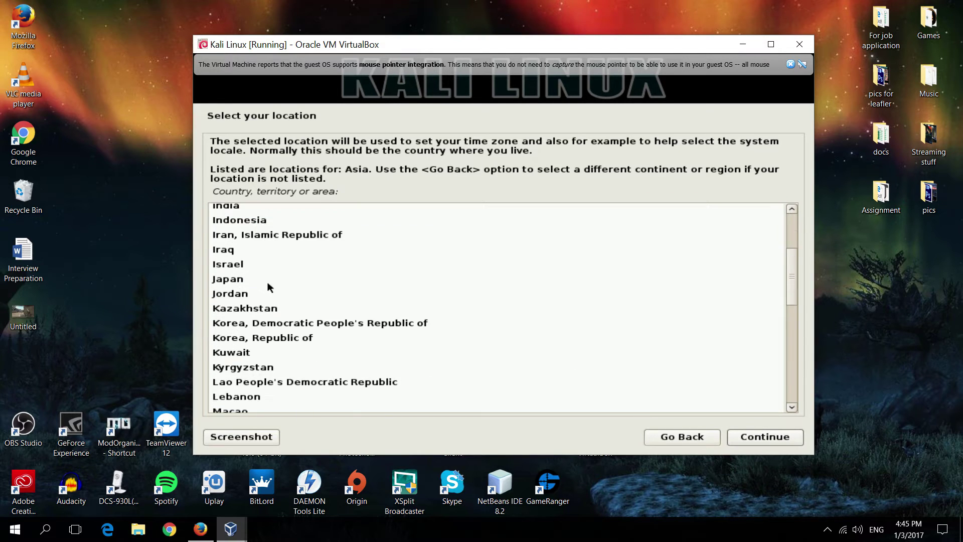
{"action": "scroll", "coordinate": [253, 312], "scroll_direction": "down", "scroll_amount": 1}
{"action": "left_click", "coordinate": [253, 360]}
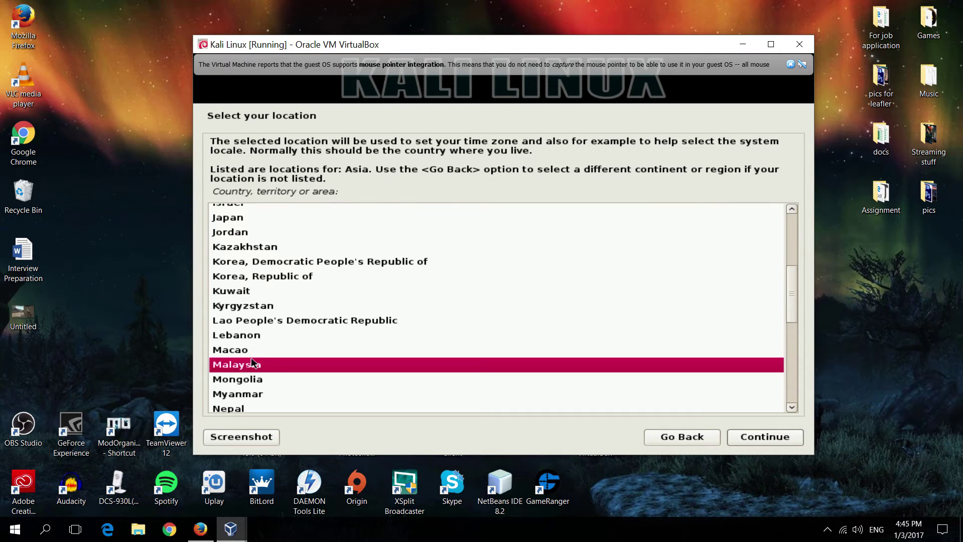
{"action": "left_click", "coordinate": [750, 433]}
Base the default locale on Hong Kong (en_HK.UTF-8) and accept the American English keymap
{"action": "scroll", "coordinate": [294, 288], "scroll_direction": "up", "scroll_amount": 1}
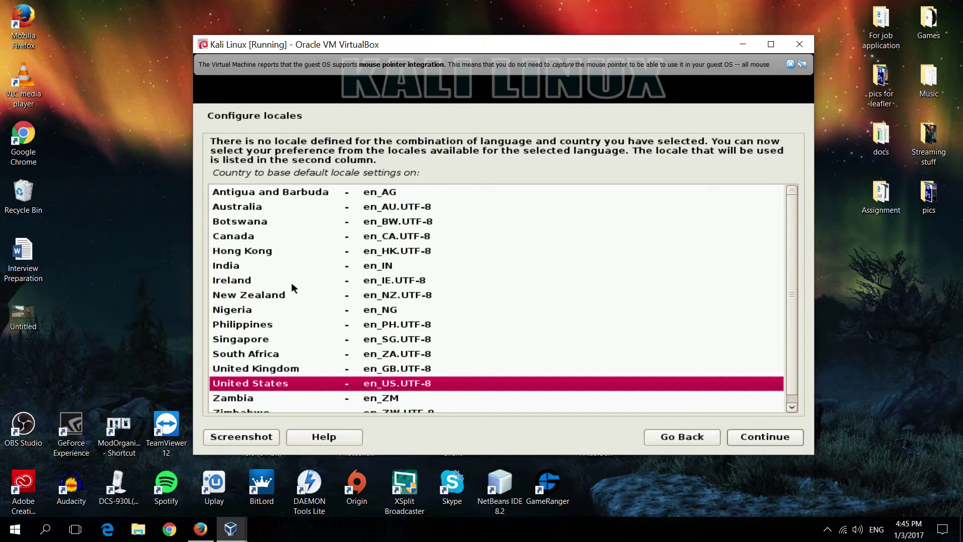
{"action": "scroll", "coordinate": [268, 217], "scroll_direction": "down", "scroll_amount": 1}
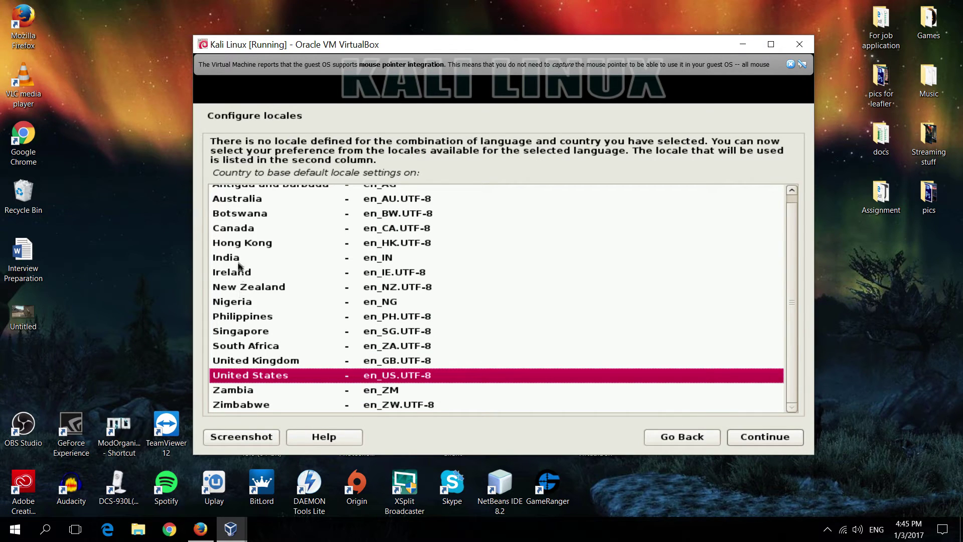
{"action": "left_click", "coordinate": [242, 245]}
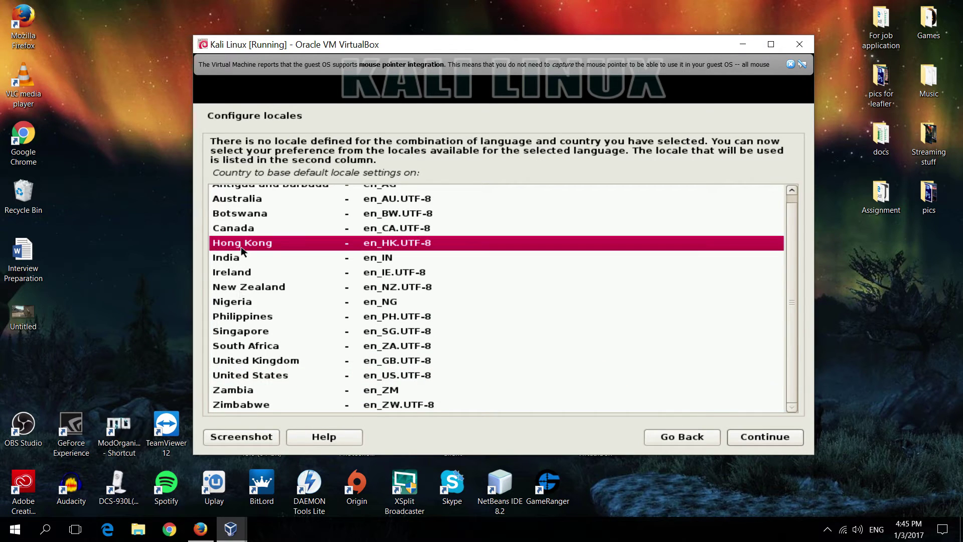
{"action": "left_click", "coordinate": [765, 438]}
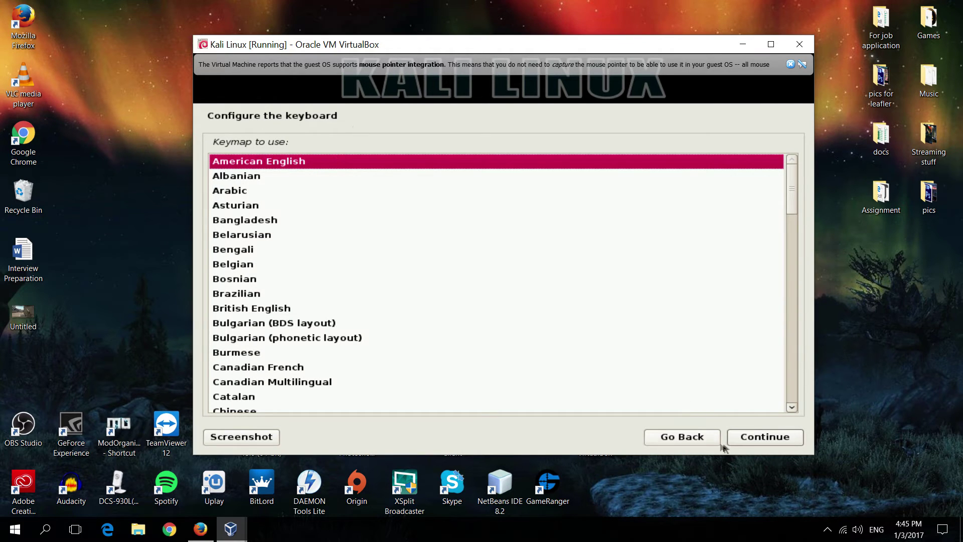
{"action": "left_click", "coordinate": [749, 443]}
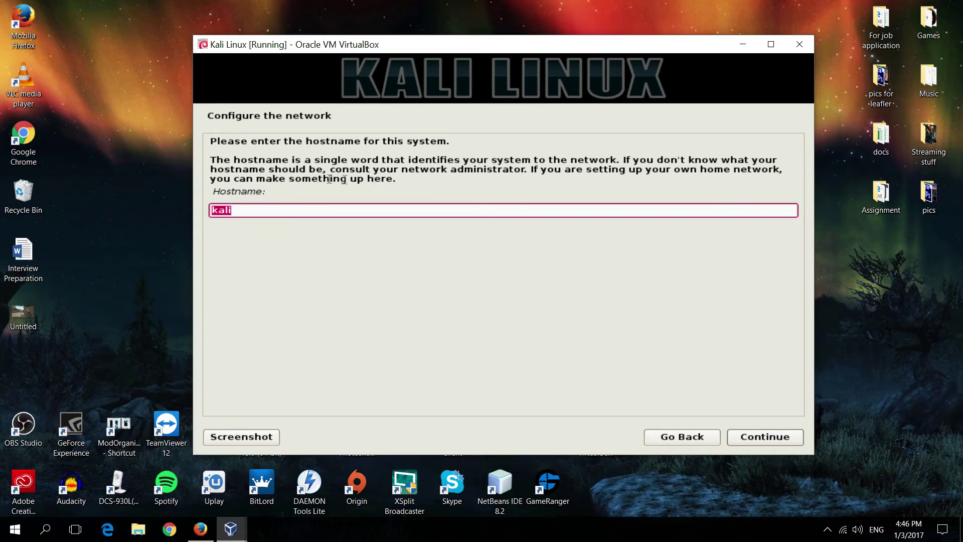
Keep kali as the system's hostname and leave the domain name blank
{"action": "left_click", "coordinate": [245, 210]}
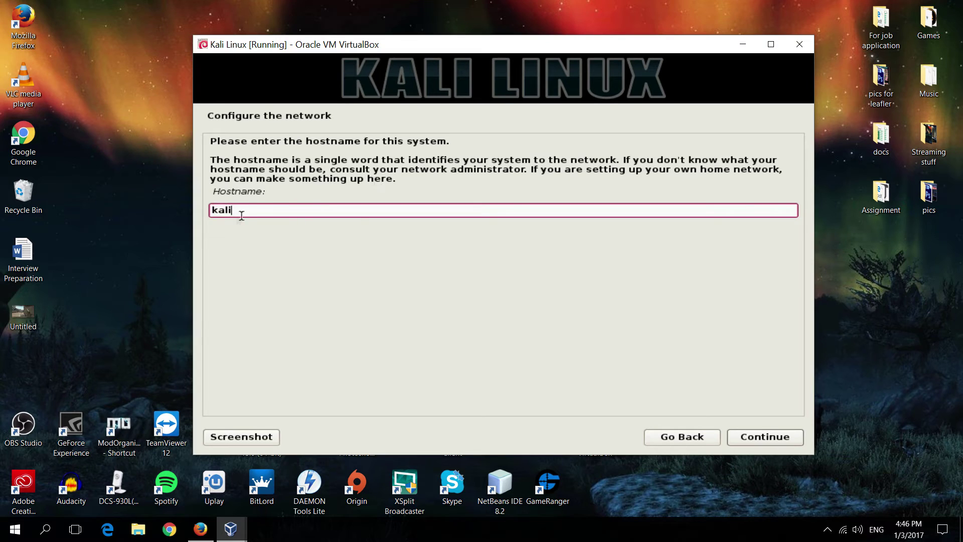
{"action": "left_click", "coordinate": [777, 444]}
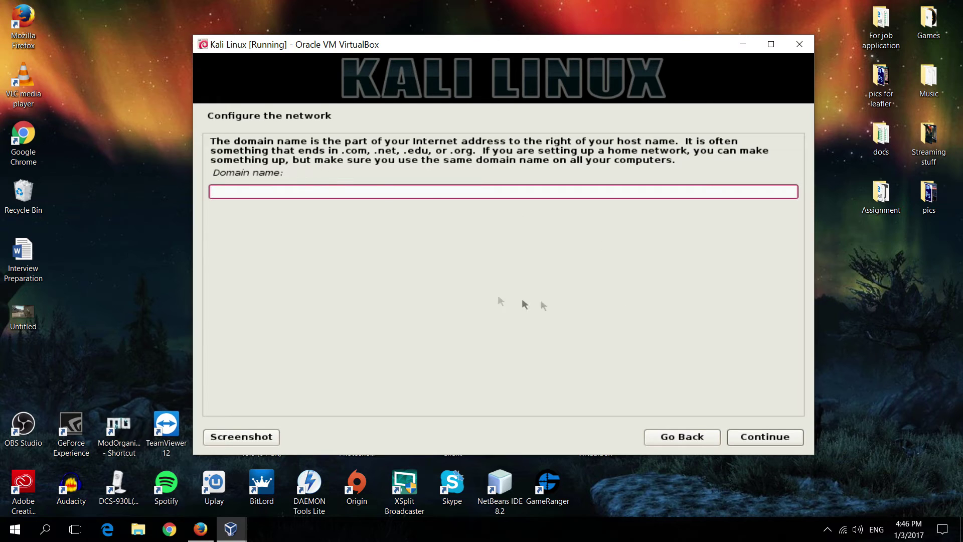
{"action": "left_click", "coordinate": [764, 444]}
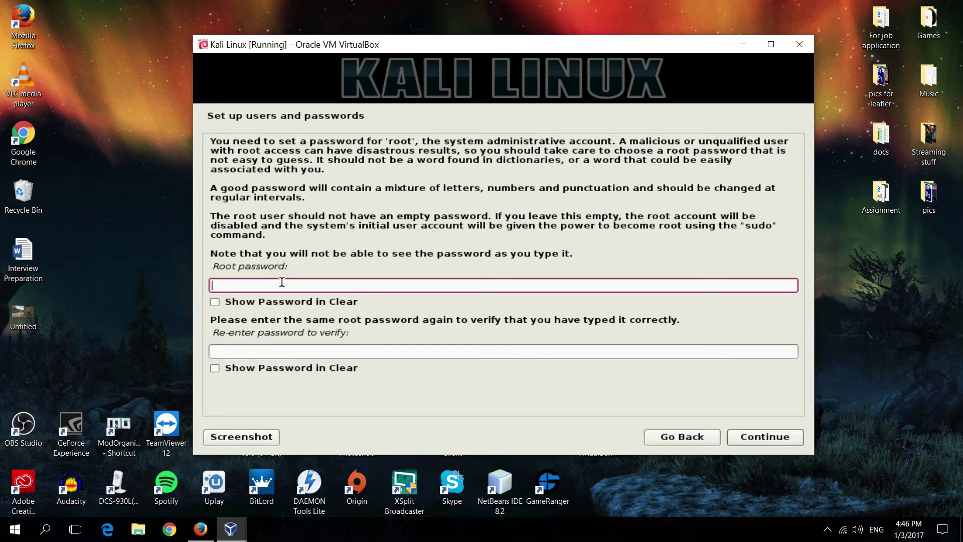
Enter the root password, repeat it for verification, and submit it
{"action": "type", "text": "**********"}
{"action": "key", "text": "Tab"}
{"action": "key", "text": "Tab"}
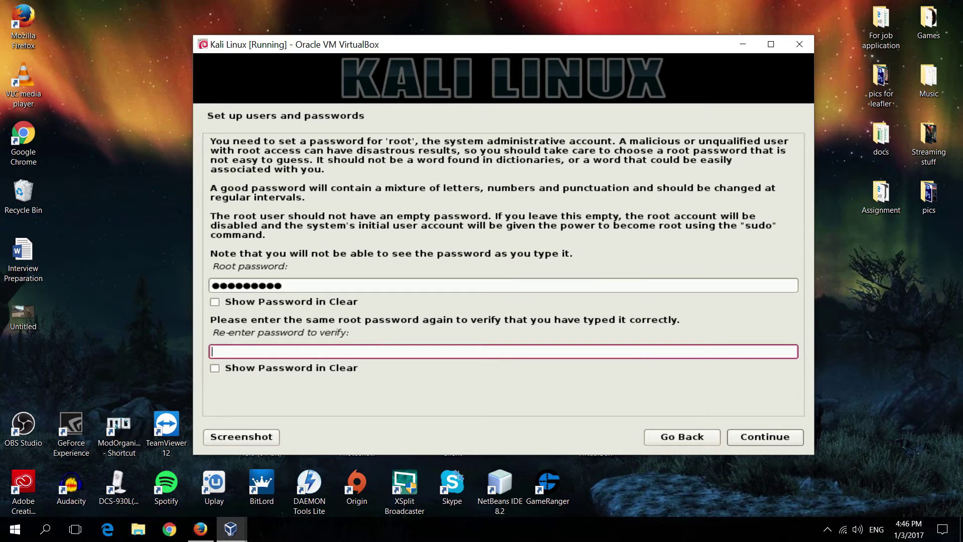
{"action": "type", "text": "●●●●●●●●●●"}
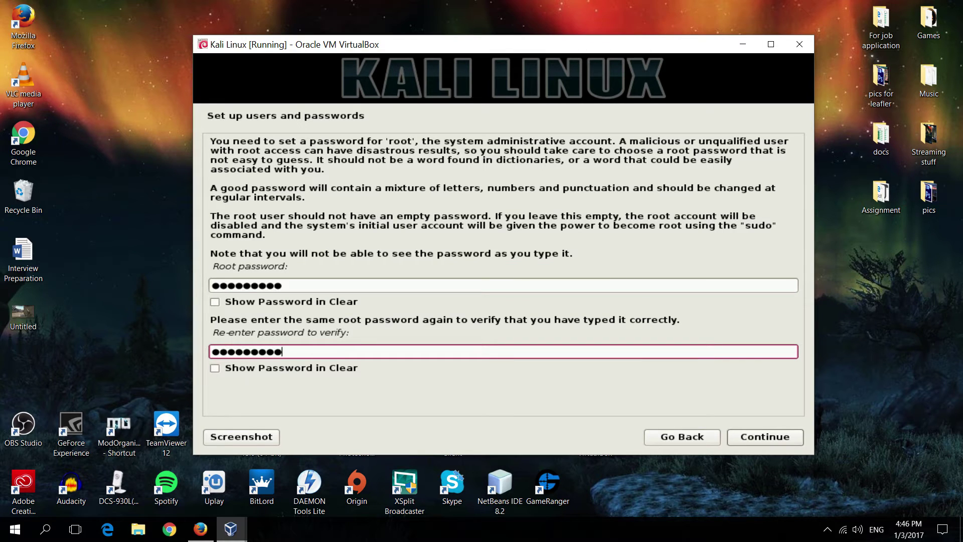
{"action": "left_click", "coordinate": [759, 438]}
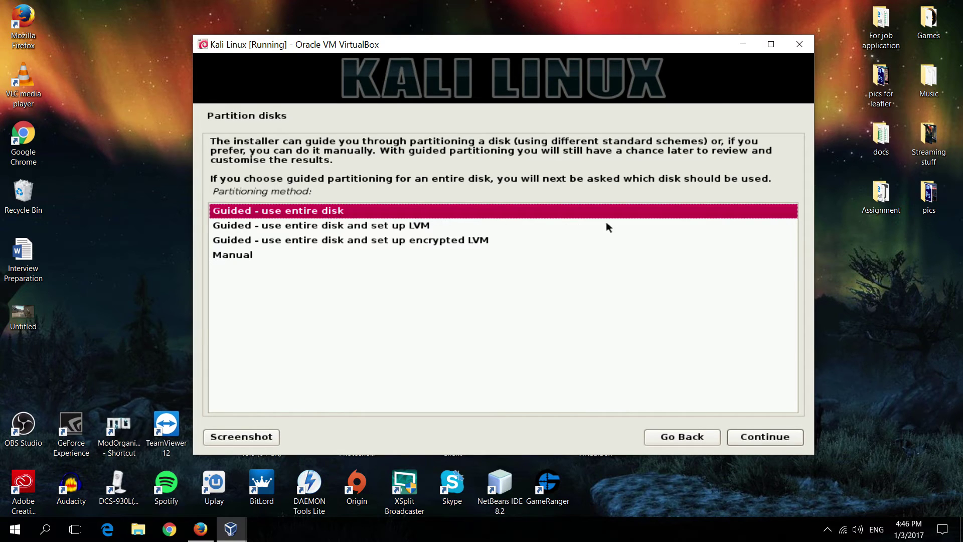
Partition the entire sda virtual hard disk with the guided method and all files in one partition, and write the changes to disk
{"action": "left_click", "coordinate": [742, 440]}
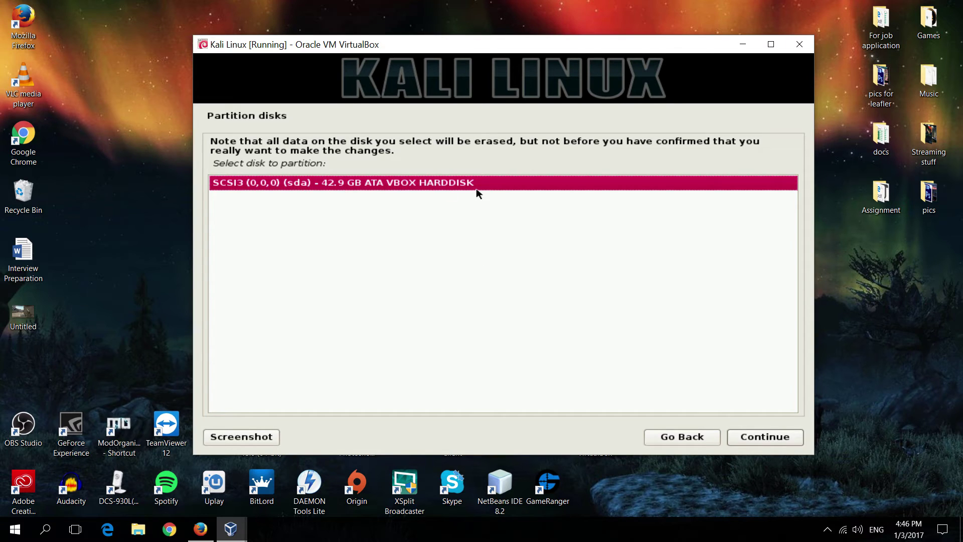
{"action": "left_click", "coordinate": [755, 441]}
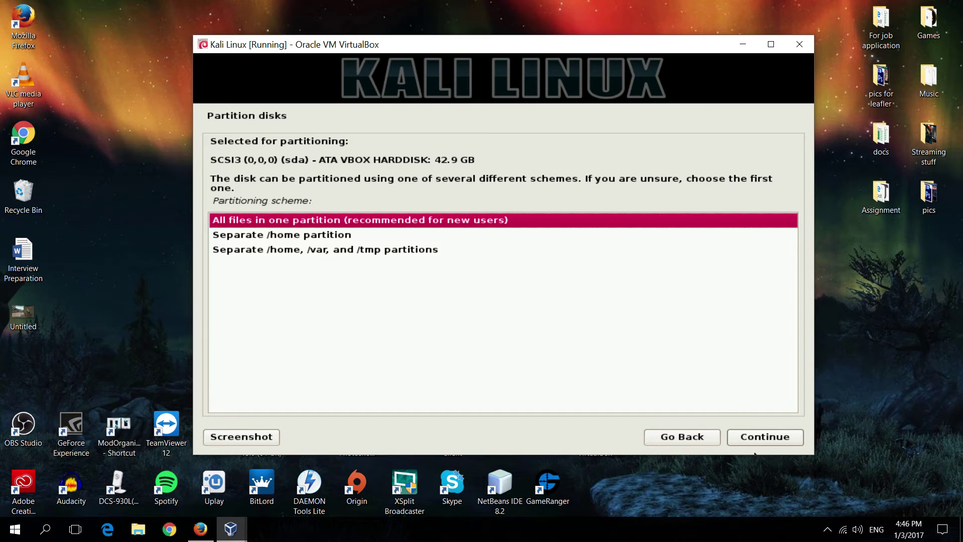
{"action": "left_click", "coordinate": [757, 437]}
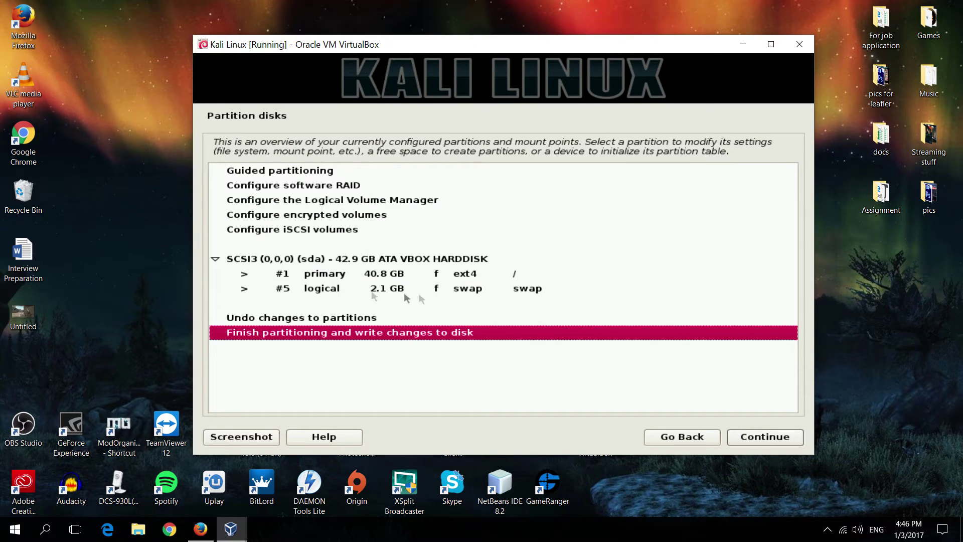
{"action": "left_click", "coordinate": [766, 441]}
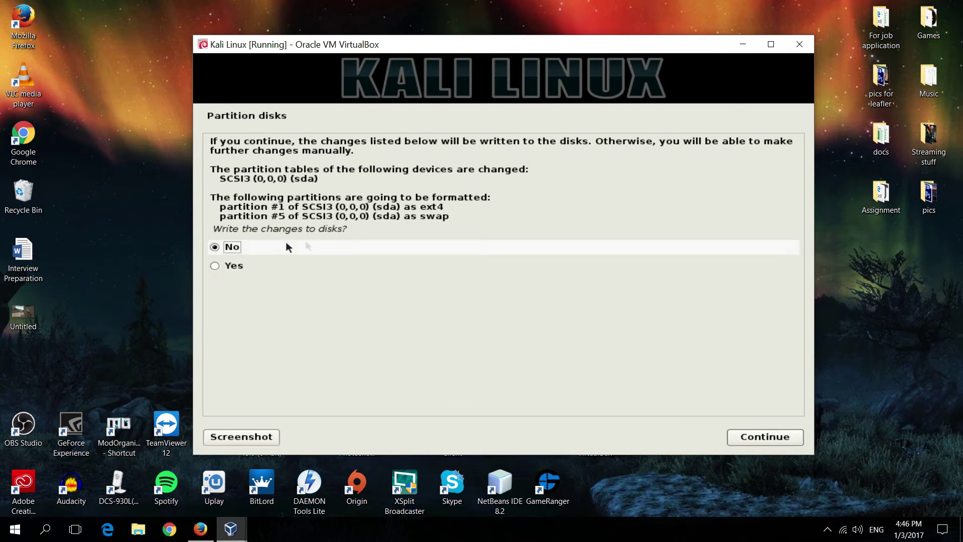
{"action": "left_click", "coordinate": [767, 440]}
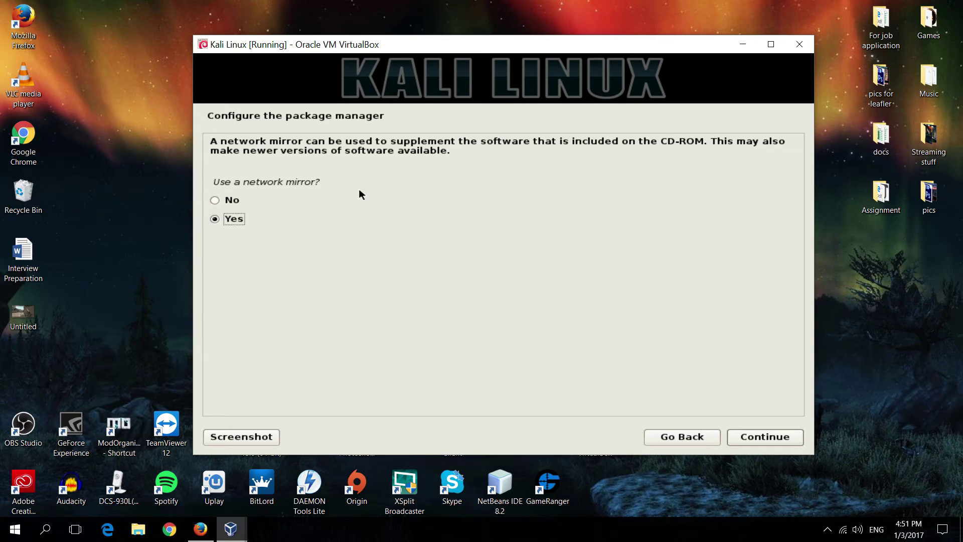
Configure the package manager with a network mirror and no HTTP proxy, choosing Ignore for the failed mirror download
{"action": "left_click", "coordinate": [762, 438]}
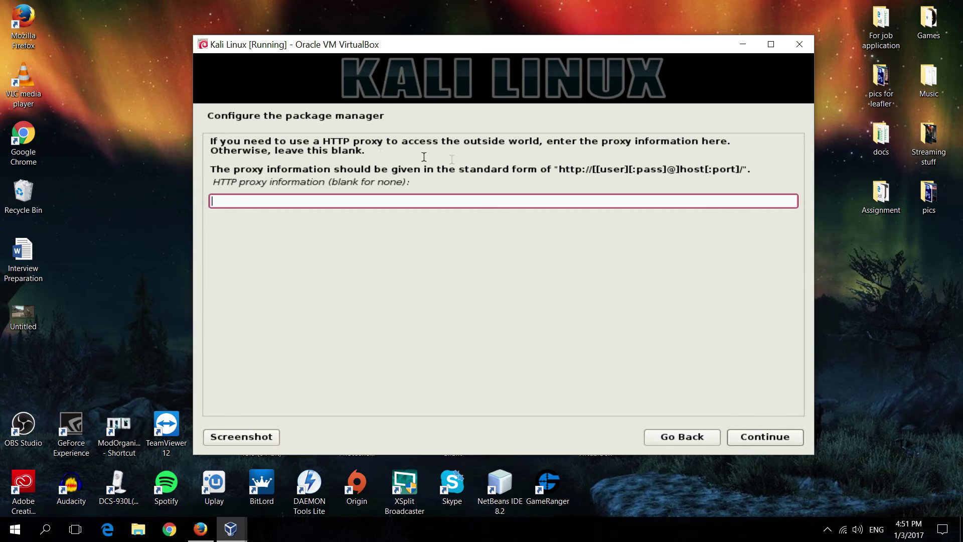
{"action": "left_click", "coordinate": [776, 440]}
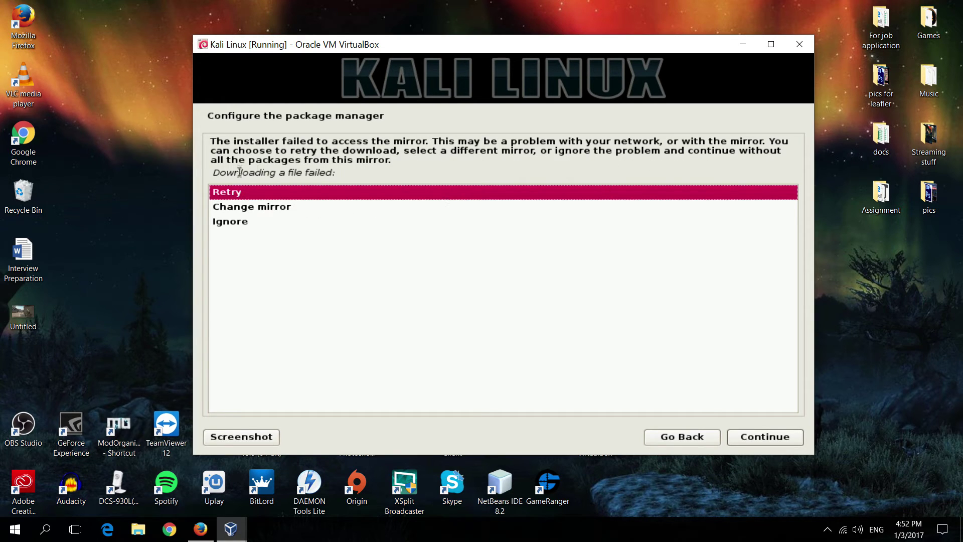
{"action": "left_click", "coordinate": [242, 222]}
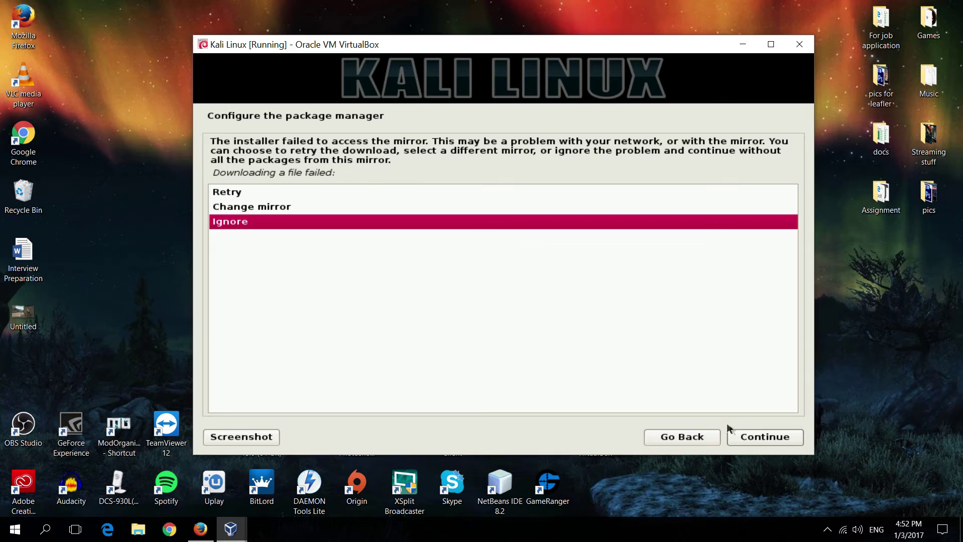
{"action": "left_click", "coordinate": [744, 433]}
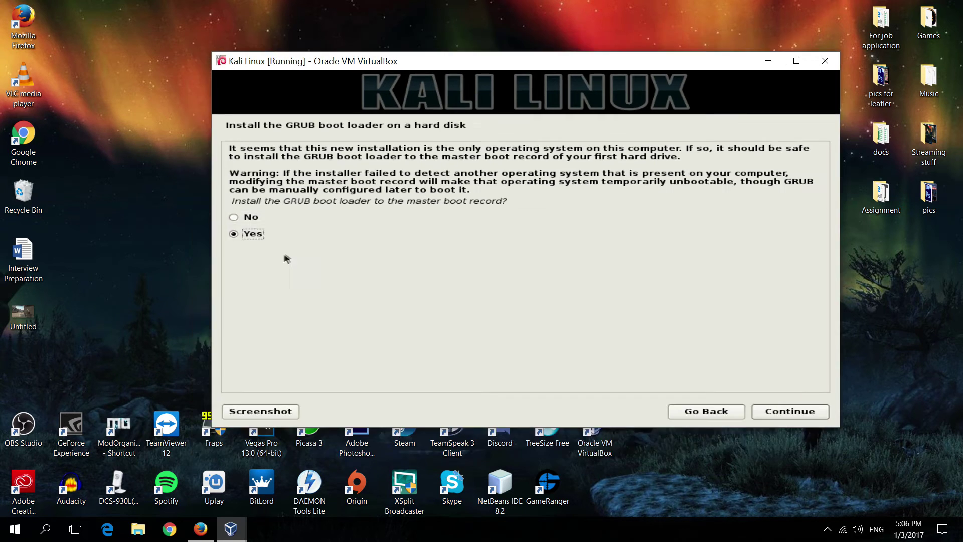
Install the GRUB boot loader to the master boot record on /dev/sda, and finish the installation to boot into the new system
{"action": "left_click", "coordinate": [772, 409]}
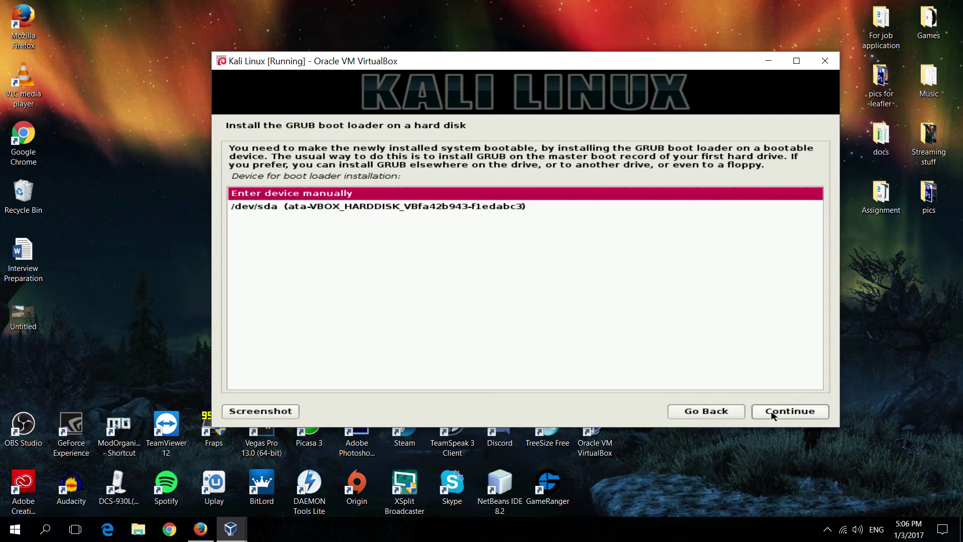
{"action": "left_click", "coordinate": [334, 208]}
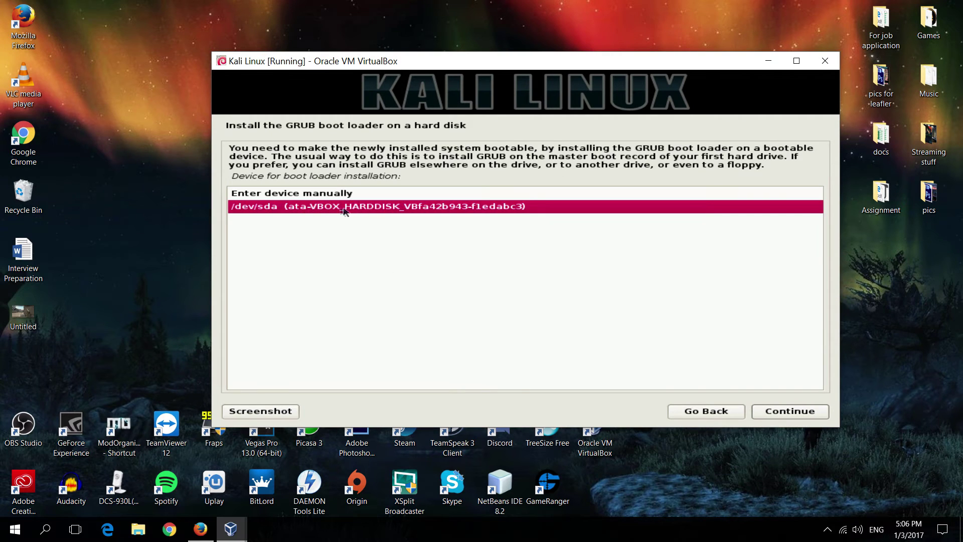
{"action": "left_click", "coordinate": [810, 410]}
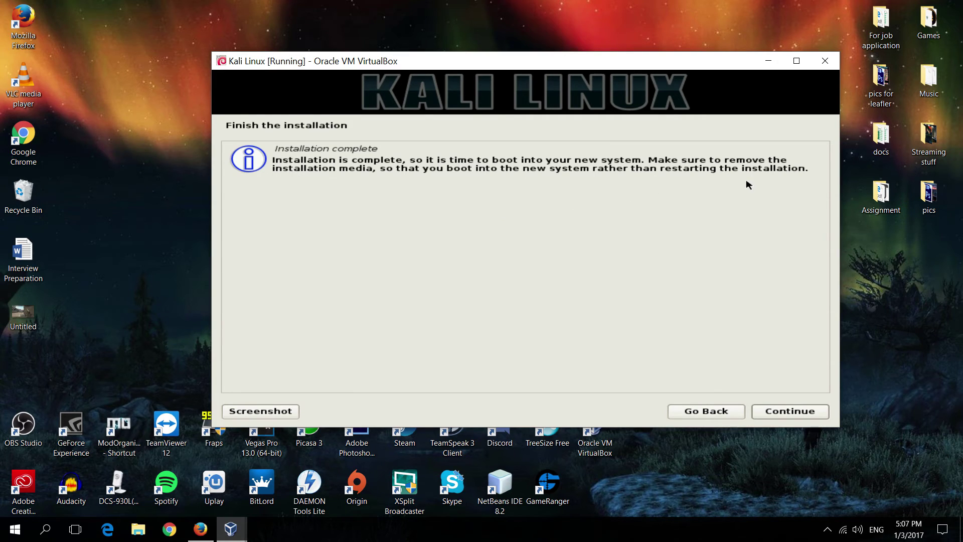
{"action": "left_click", "coordinate": [821, 413]}
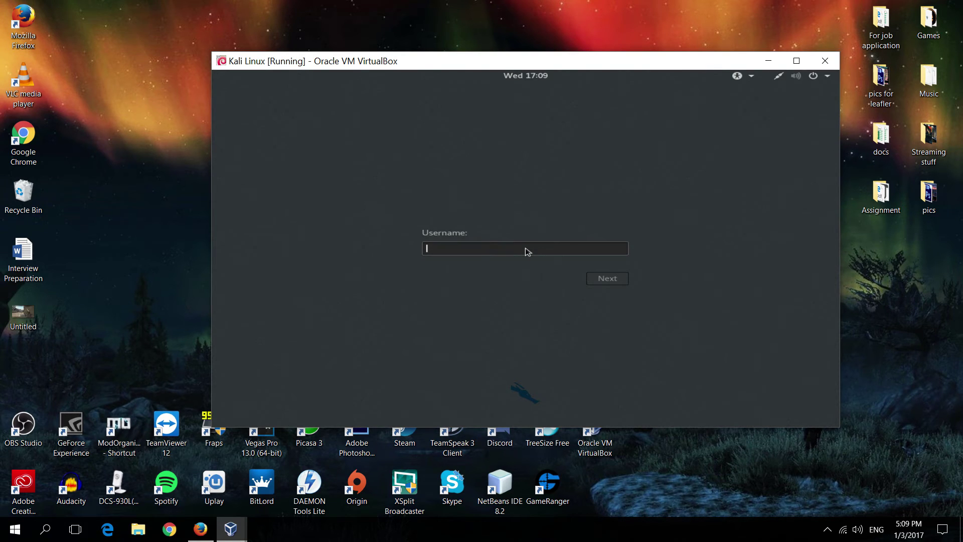
Log in to Kali as root with the account password
{"action": "type", "text": "root"}
{"action": "key", "text": "Return"}
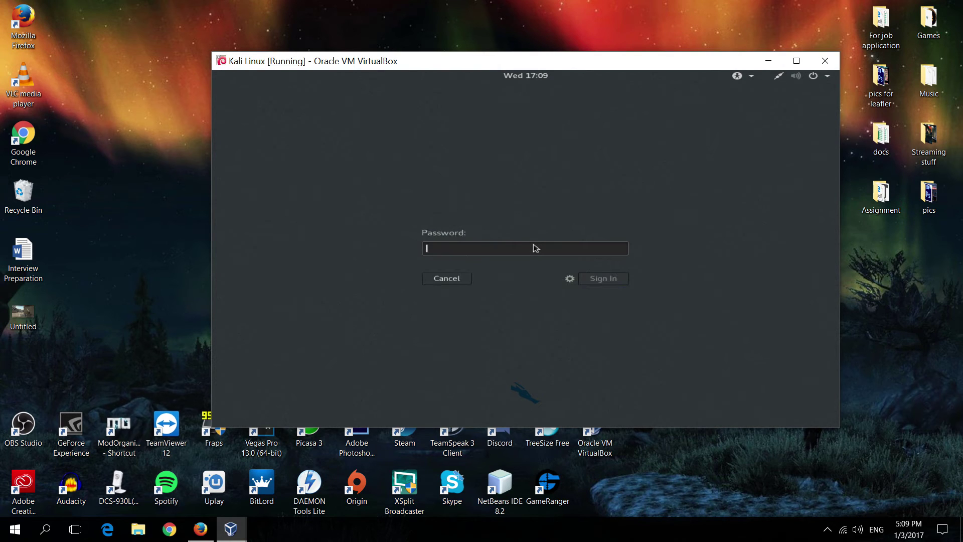
{"action": "type", "text": "•••••••"}
{"action": "key", "text": "Return"}
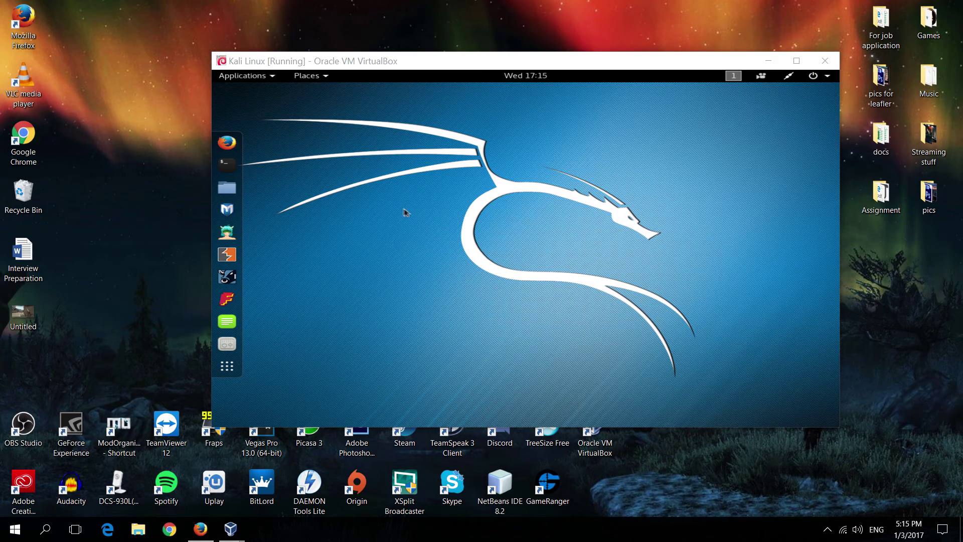
Open a terminal and run ifconfig to check the IP address of eth0
{"action": "left_click", "coordinate": [235, 168]}
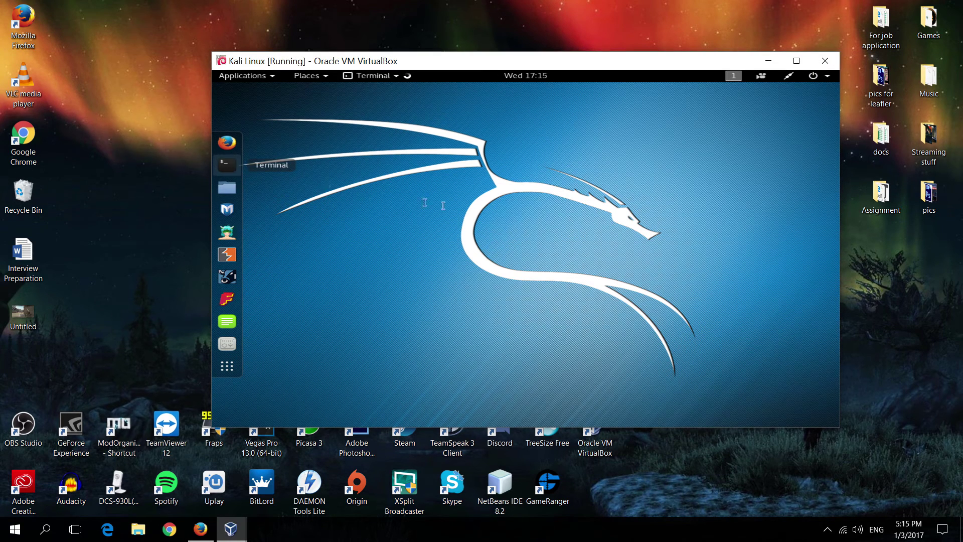
{"action": "type", "text": "ifconfig"}
{"action": "key", "text": "Return"}
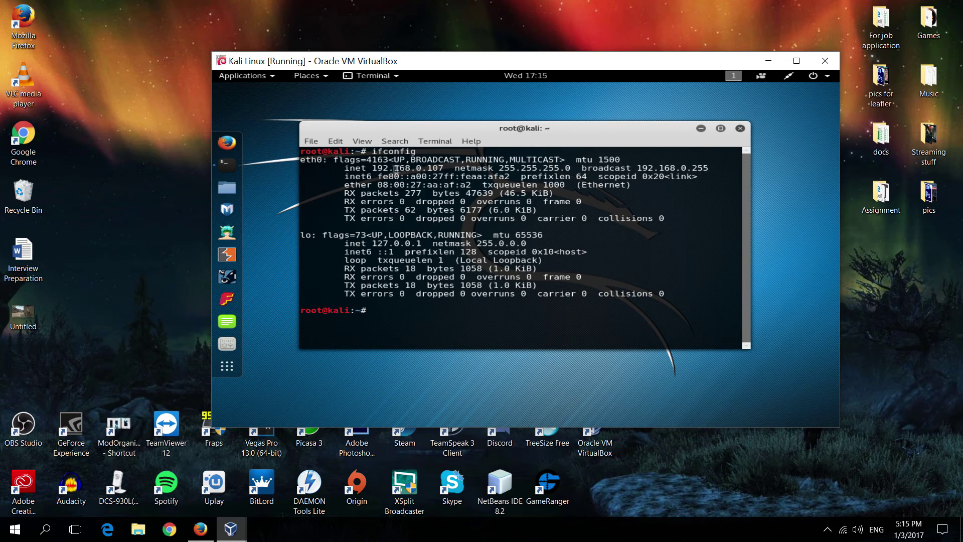
{"action": "left_click_drag", "start_coordinate": [372, 167], "coordinate": [444, 167]}
{"action": "left_click", "coordinate": [472, 232]}
List the home directory's contents with ls, and clear the terminal
{"action": "type", "text": "ls"}
{"action": "key", "text": "Return"}
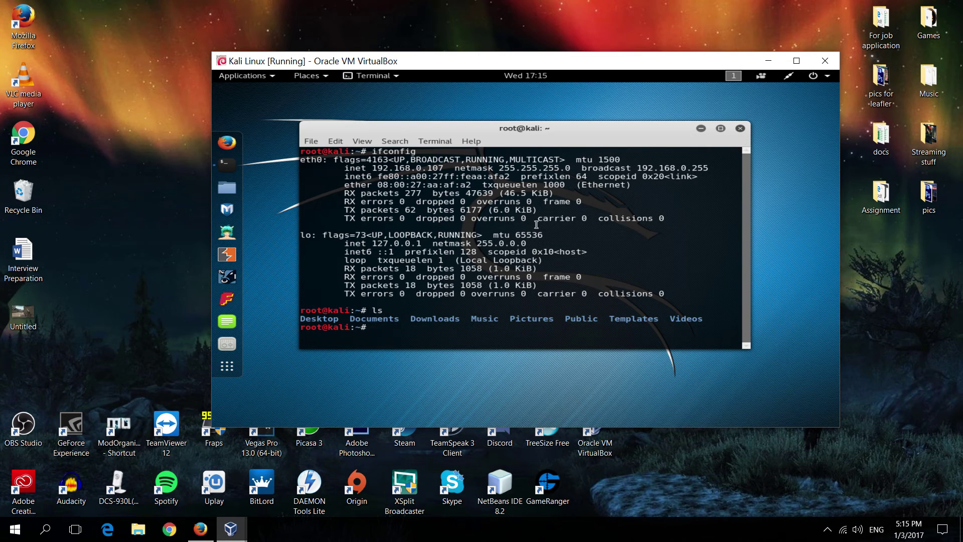
{"action": "type", "text": "clear"}
{"action": "key", "text": "Return"}
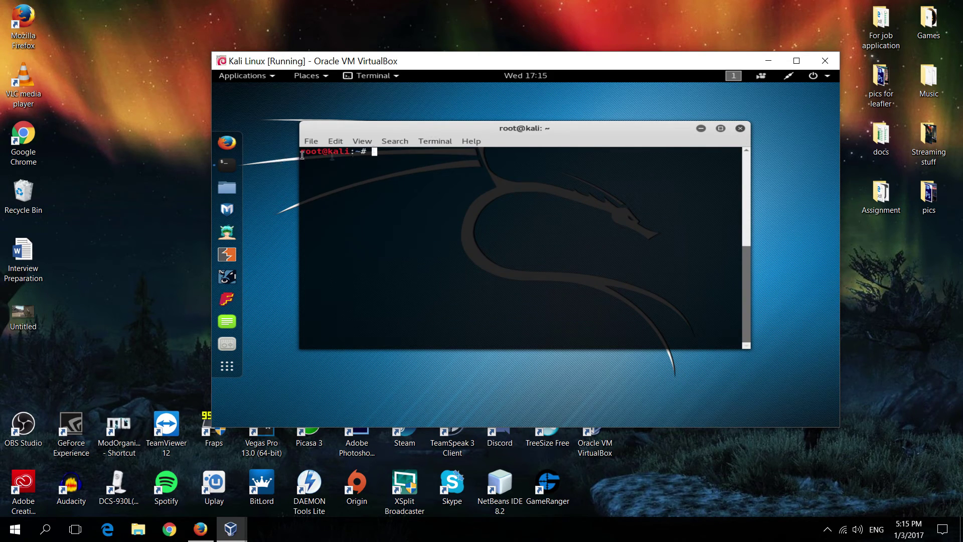
Find the path of the sources.list file with the locate command
{"action": "type", "text": "locates"}
{"action": "key", "text": "BackSpace"}
{"action": "type", "text": "sources"}
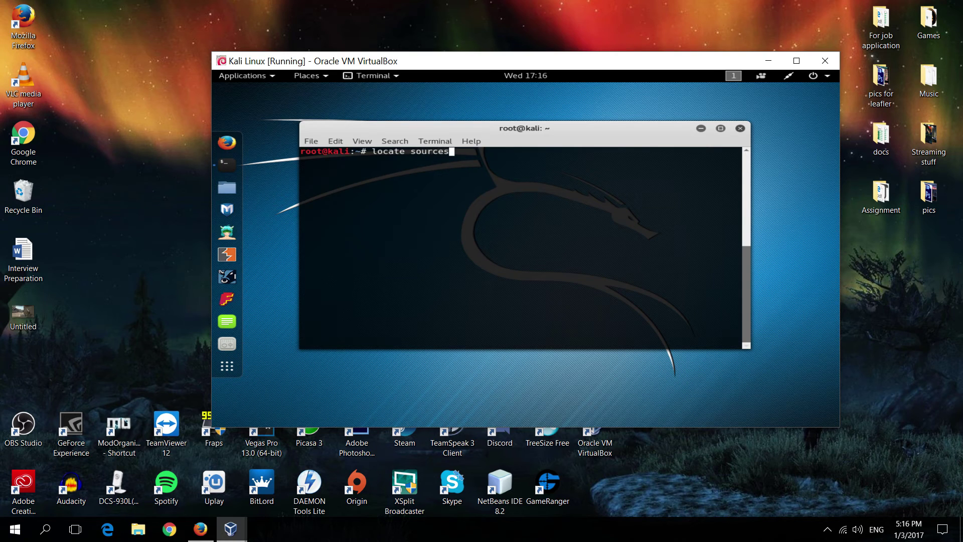
{"action": "type", "text": ".list"}
{"action": "key", "text": "Return"}
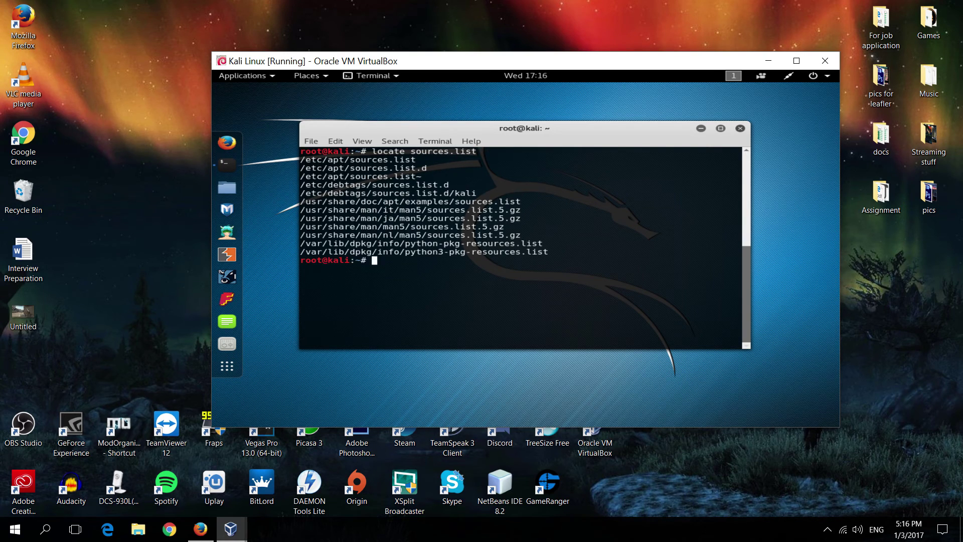
{"action": "left_click_drag", "start_coordinate": [424, 160], "coordinate": [301, 160]}
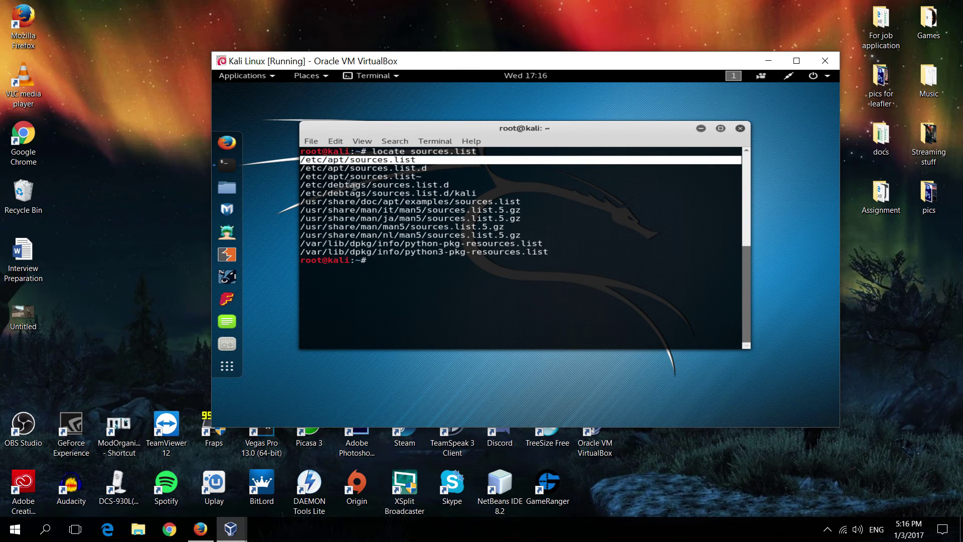
{"action": "left_click", "coordinate": [395, 259]}
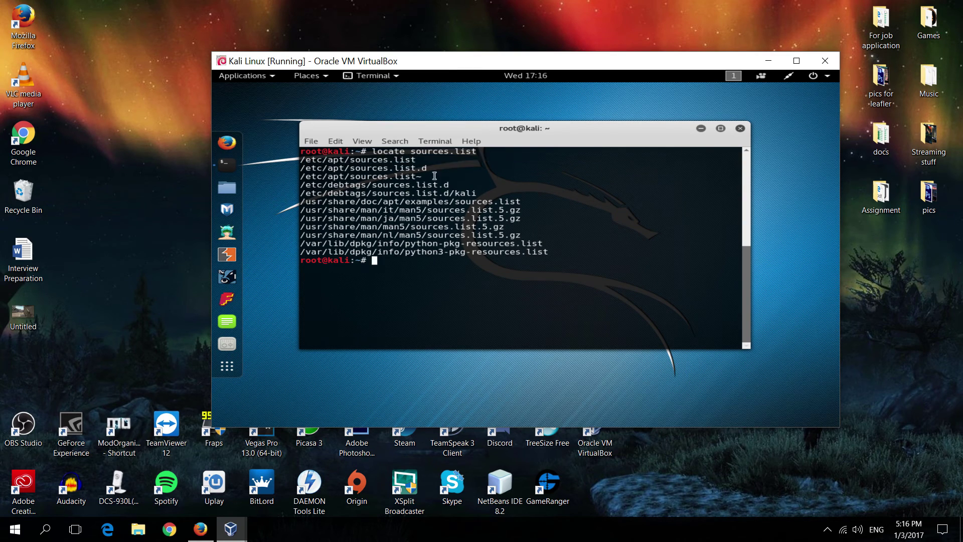
Change to the /etc/apt directory and list its files
{"action": "type", "text": "cd /etc/apt"}
{"action": "key", "text": "Return"}
{"action": "type", "text": "ls"}
{"action": "key", "text": "Return"}
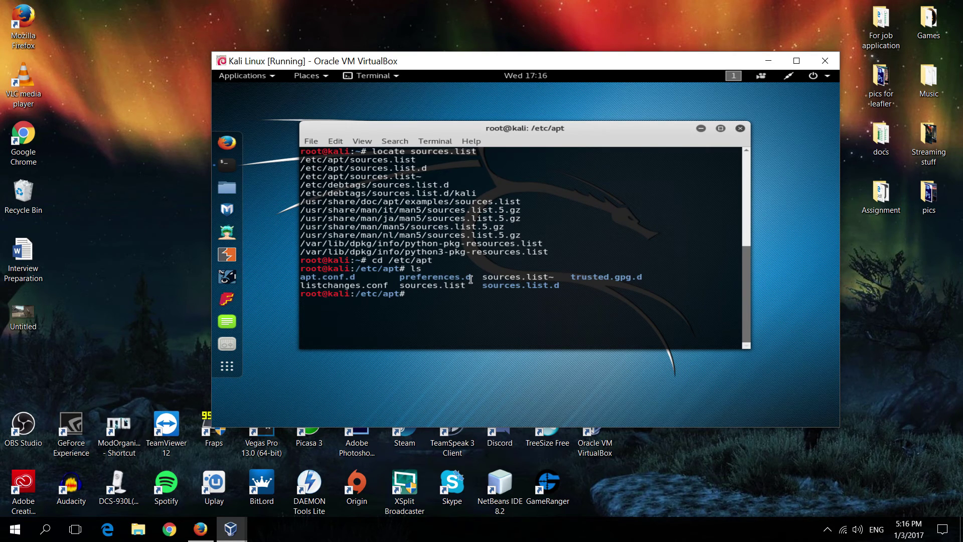
Open sources.list from /etc/apt in the Leafpad editor with the leafpad command
{"action": "left_click_drag", "start_coordinate": [400, 284], "coordinate": [466, 285]}
{"action": "left_click_drag", "start_coordinate": [359, 293], "coordinate": [386, 294]}
{"action": "left_click", "coordinate": [409, 295]}
{"action": "type", "text": "lead"}
{"action": "key", "text": "BackSpace"}
{"action": "type", "text": "fpad sources.list"}
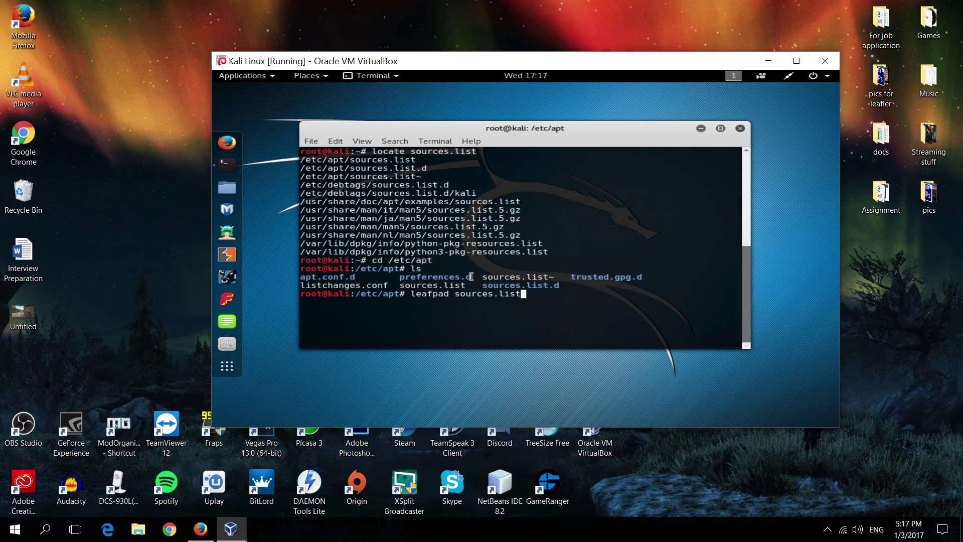
{"action": "key", "text": "Return"}
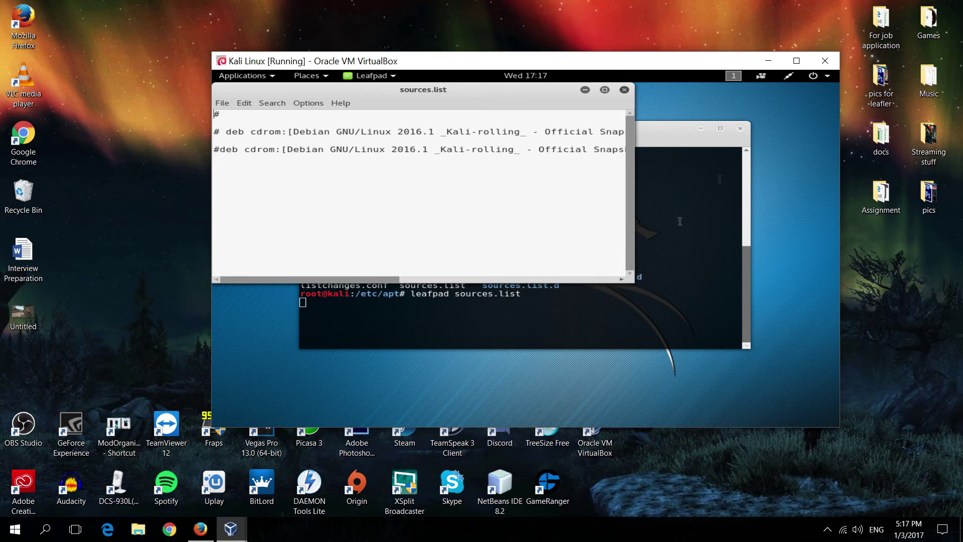
Enlarge the sources.list editor window and delete the file's entire text
{"action": "left_click", "coordinate": [796, 61]}
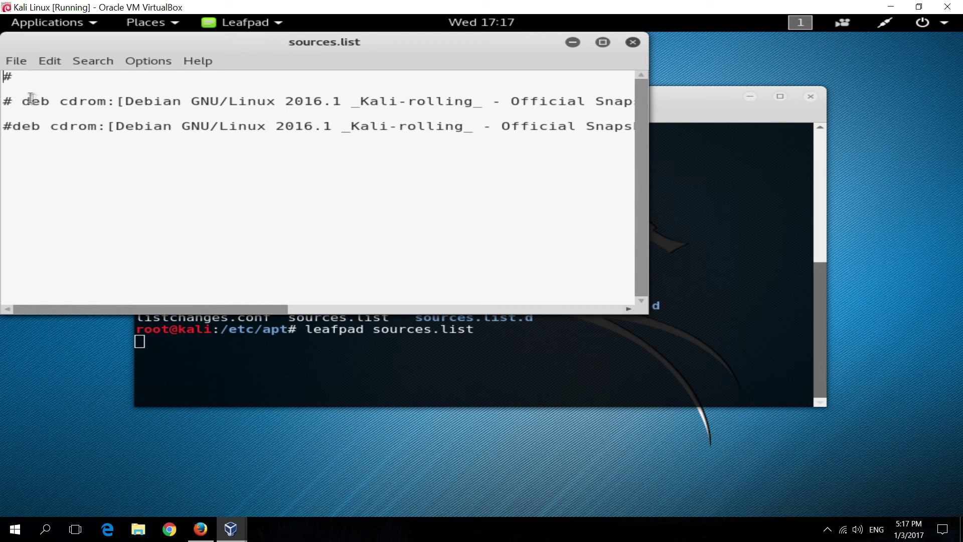
{"action": "left_click_drag", "start_coordinate": [8, 78], "coordinate": [409, 142]}
{"action": "left_click", "coordinate": [451, 146]}
{"action": "left_click_drag", "start_coordinate": [648, 317], "coordinate": [917, 400]}
{"action": "left_click_drag", "start_coordinate": [20, 78], "coordinate": [8, 79]}
{"action": "key", "text": "ctrl+a"}
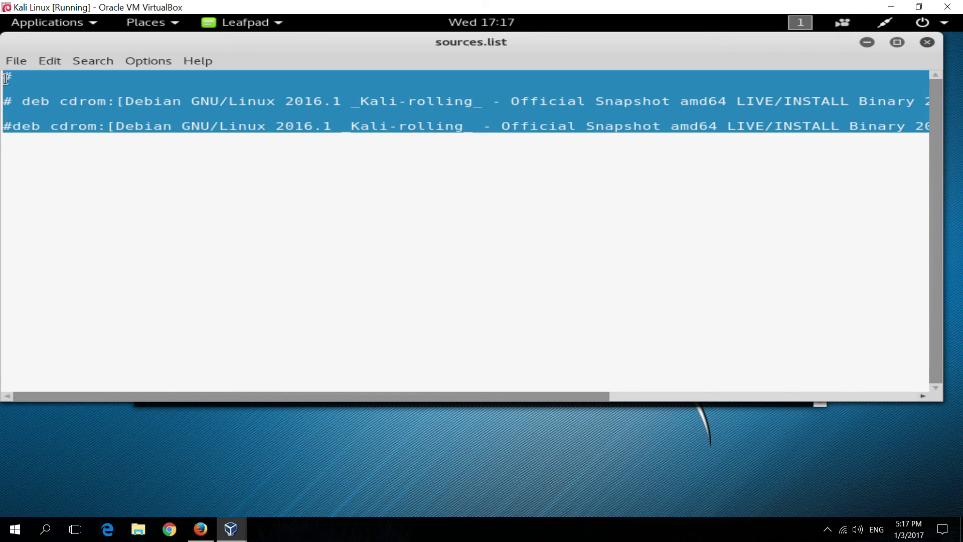
{"action": "key", "text": "Delete"}
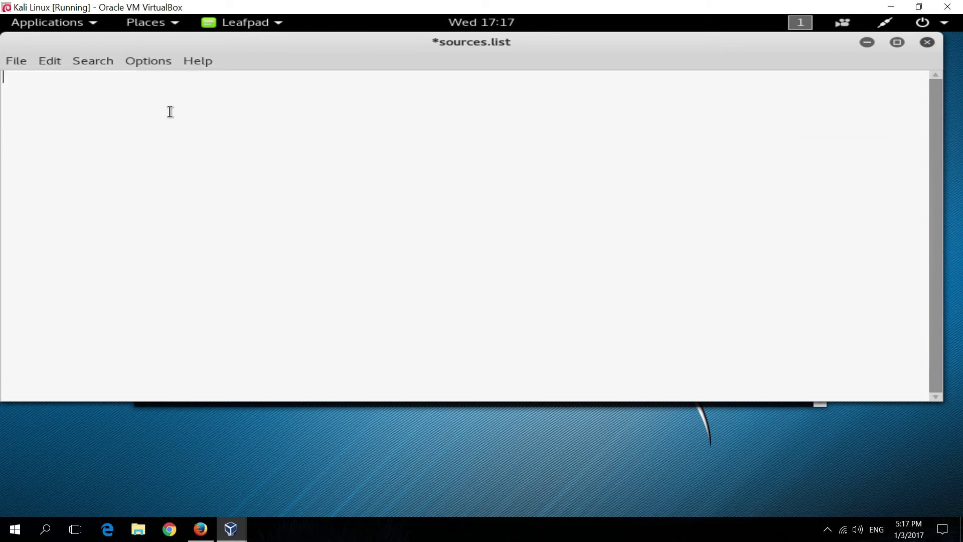
{"action": "right_click", "coordinate": [152, 110]}
{"action": "left_click", "coordinate": [94, 130]}
{"action": "left_click", "coordinate": [919, 7]}
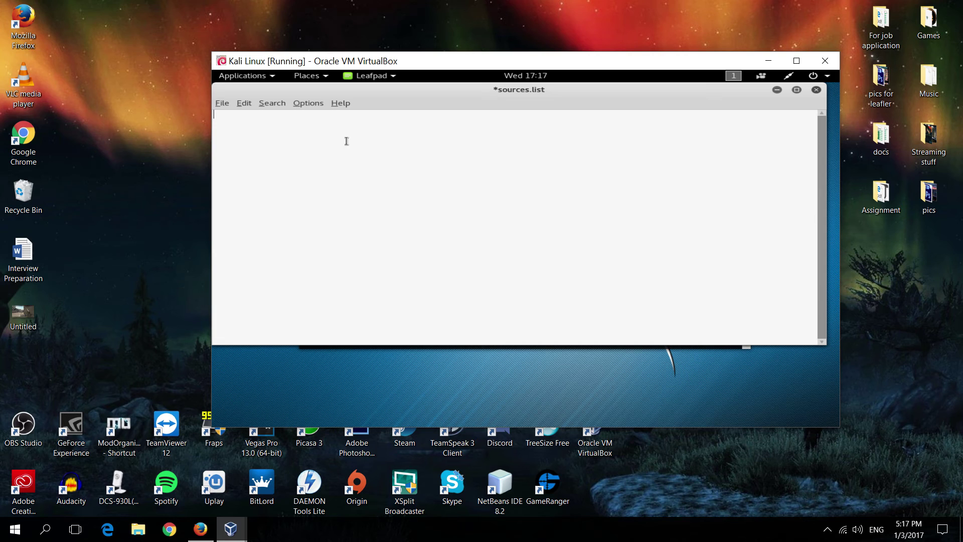
Minimize the editor, open Firefox inside Kali, and close the Mozilla tabs so only the maximized Kali Linux homepage remains
{"action": "left_click", "coordinate": [777, 89]}
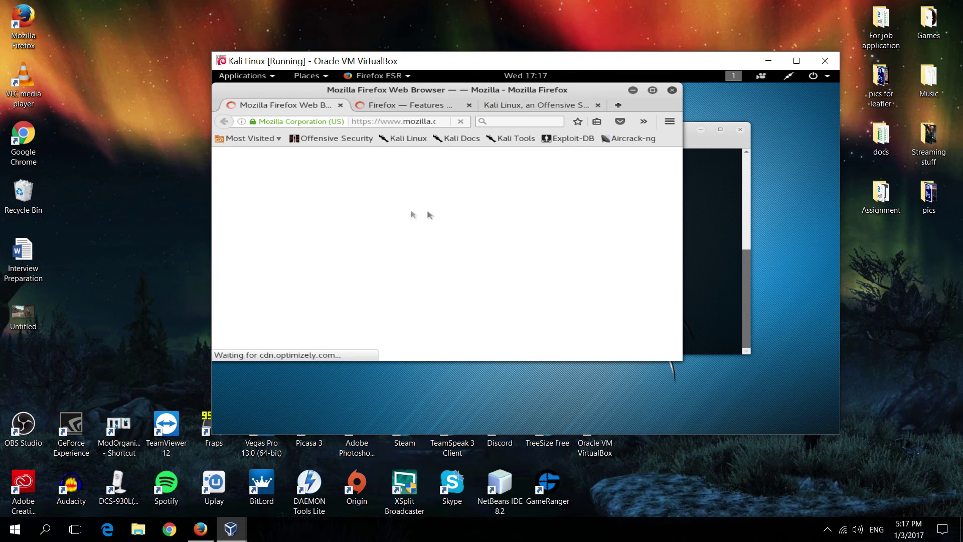
{"action": "left_click", "coordinate": [341, 105]}
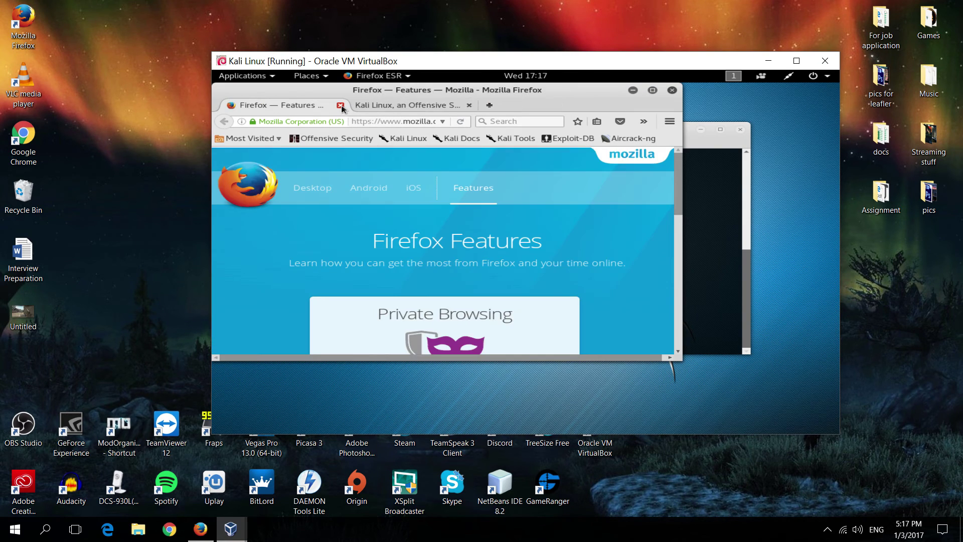
{"action": "left_click", "coordinate": [340, 106]}
{"action": "left_click", "coordinate": [796, 61]}
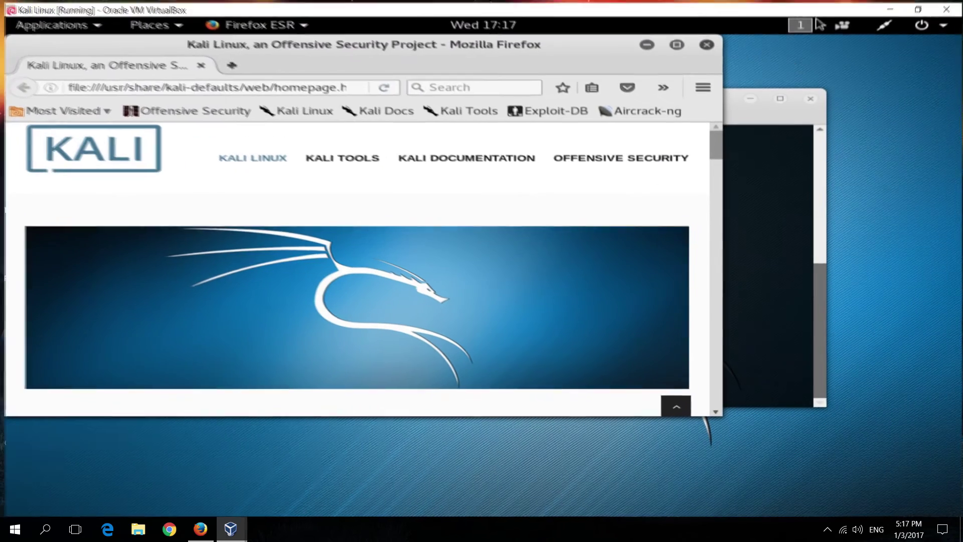
{"action": "scroll", "coordinate": [435, 169], "scroll_direction": "down", "scroll_amount": 1}
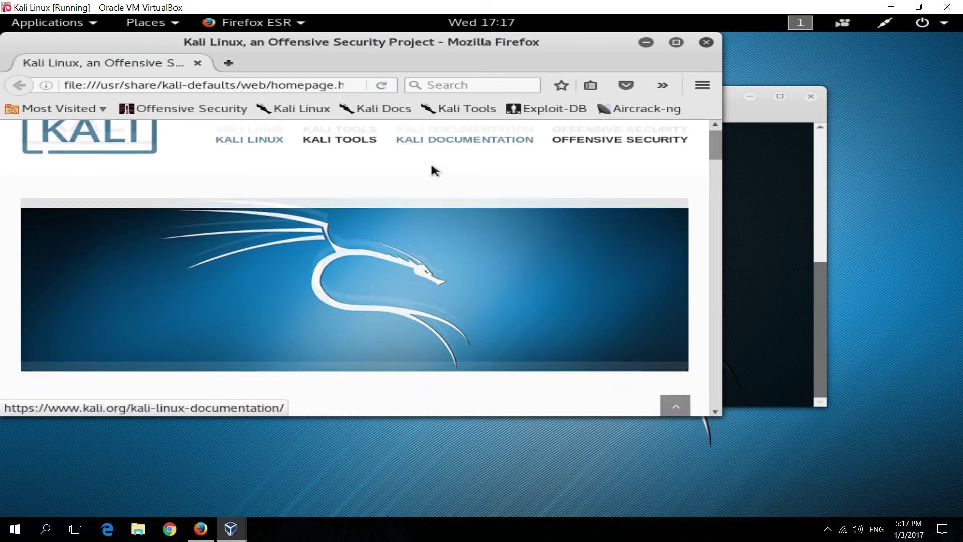
{"action": "scroll", "coordinate": [434, 170], "scroll_direction": "down", "scroll_amount": 3}
{"action": "scroll", "coordinate": [441, 189], "scroll_direction": "up", "scroll_amount": 3}
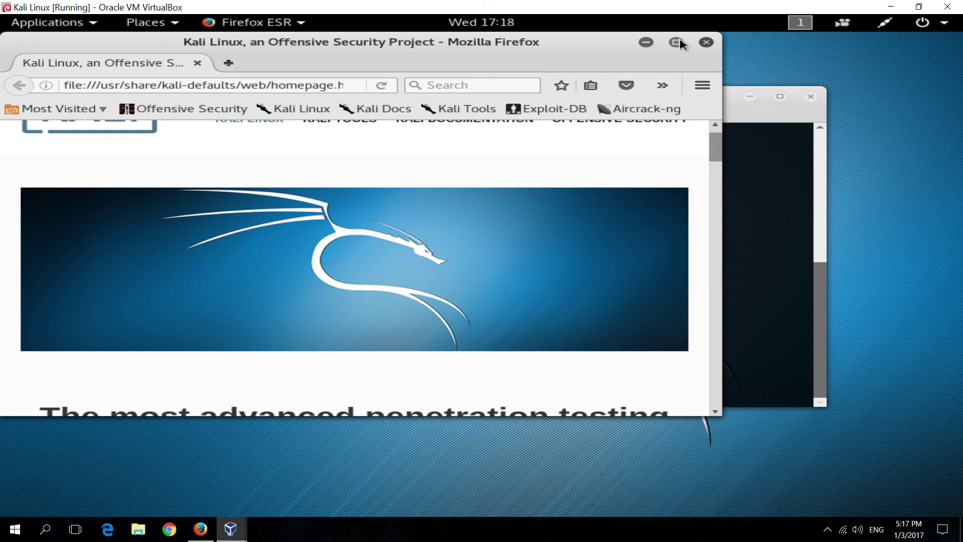
{"action": "left_click", "coordinate": [677, 42]}
{"action": "scroll", "coordinate": [386, 215], "scroll_direction": "up", "scroll_amount": 1}
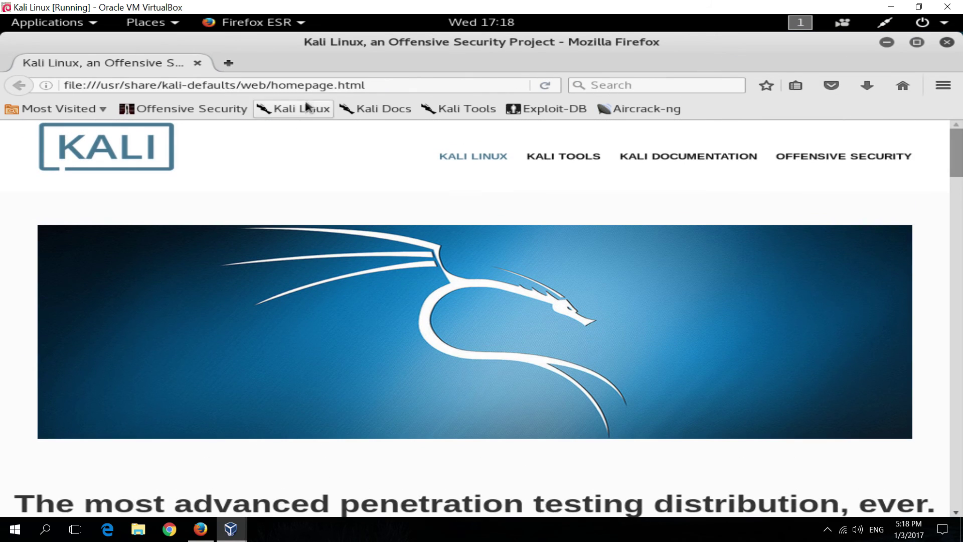
Go to the Kali Docs site and open the "Kali sources.list Repositories" article under Using Kali Linux
{"action": "left_click", "coordinate": [376, 109]}
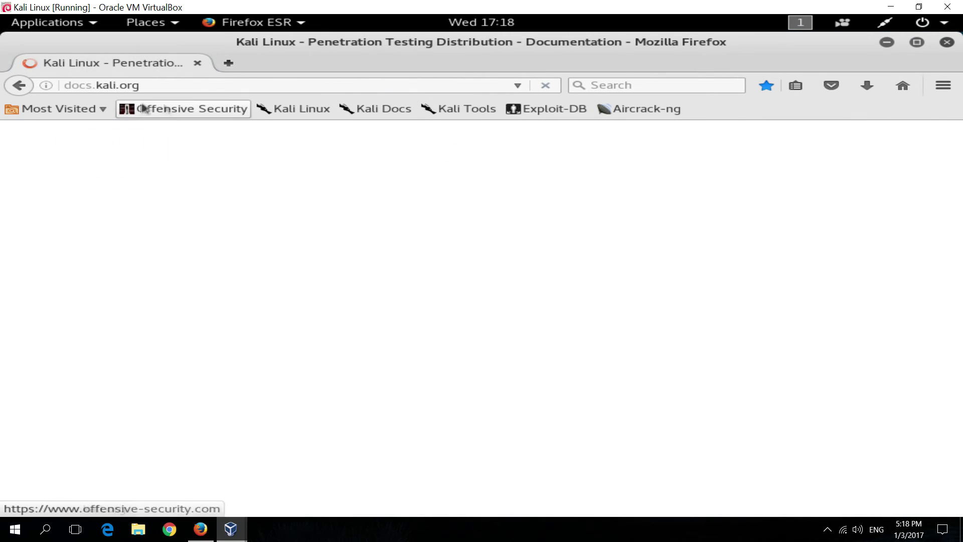
{"action": "left_click", "coordinate": [427, 109]}
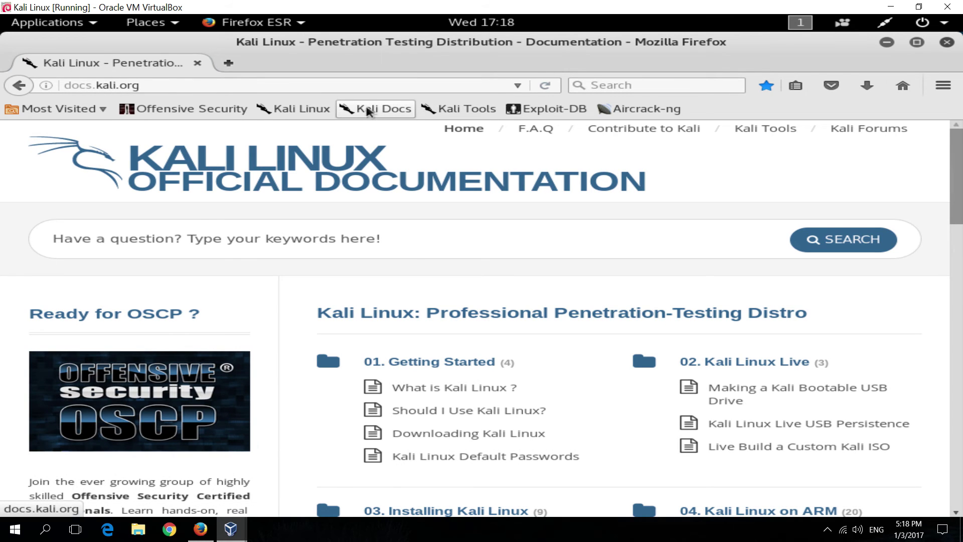
{"action": "scroll", "coordinate": [389, 153], "scroll_direction": "down", "scroll_amount": 2}
{"action": "scroll", "coordinate": [436, 225], "scroll_direction": "down", "scroll_amount": 10}
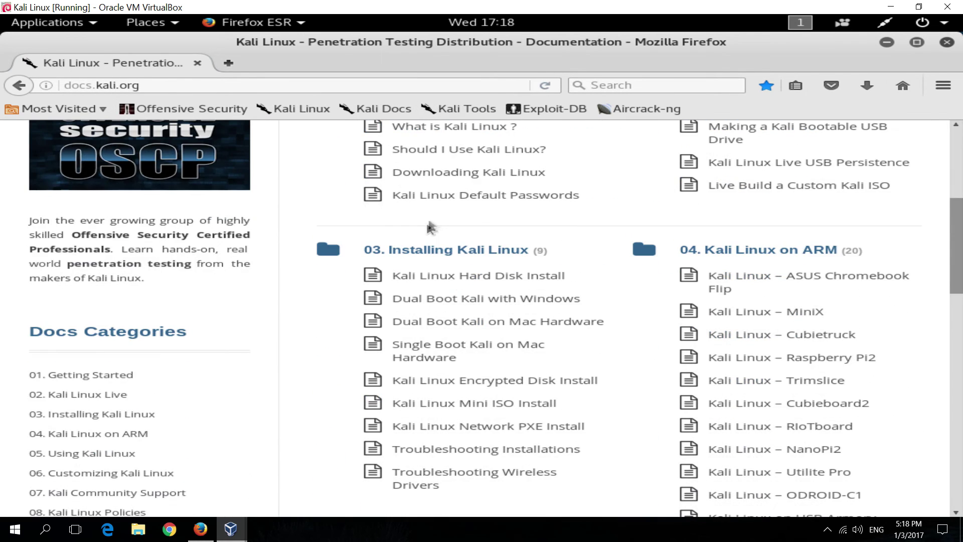
{"action": "left_click", "coordinate": [918, 42]}
{"action": "scroll", "coordinate": [415, 277], "scroll_direction": "up", "scroll_amount": 6}
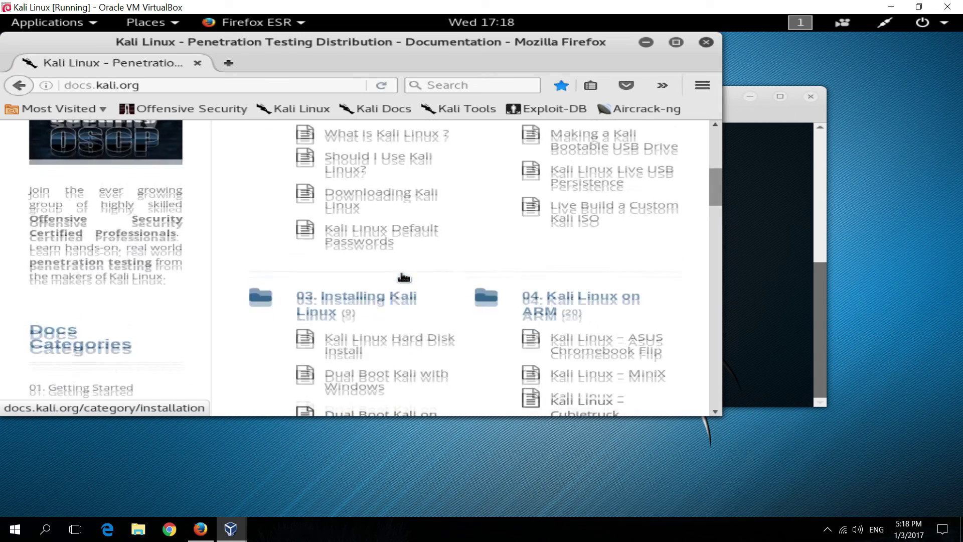
{"action": "scroll", "coordinate": [404, 276], "scroll_direction": "down", "scroll_amount": 7}
{"action": "scroll", "coordinate": [404, 266], "scroll_direction": "down", "scroll_amount": 2}
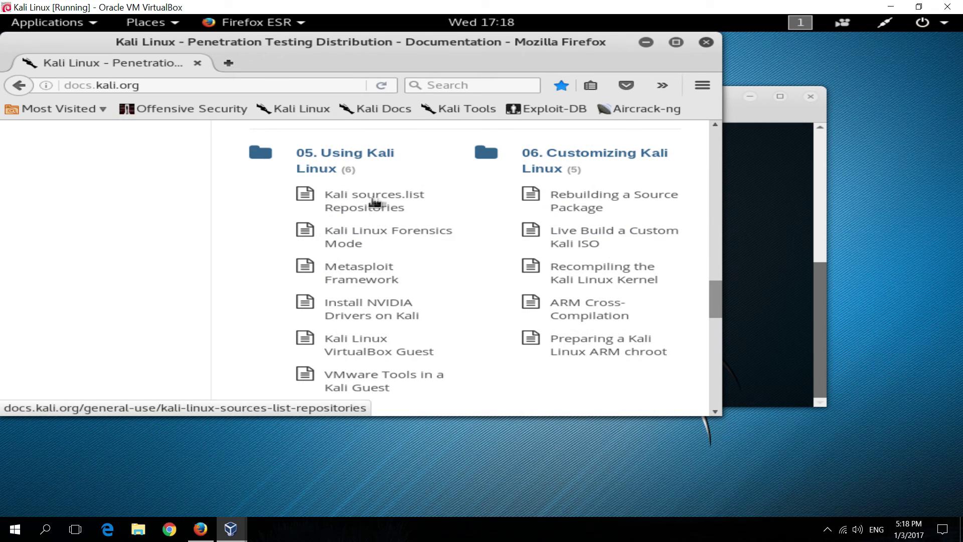
{"action": "left_click", "coordinate": [393, 202]}
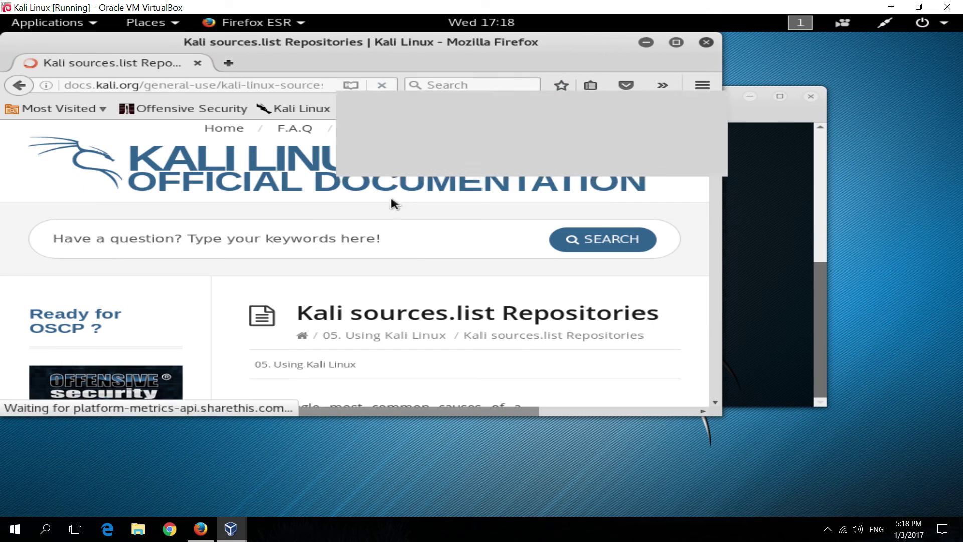
Copy the three-line block of kali-rolling entries under The Kali Rolling Repository in the article
{"action": "left_click", "coordinate": [714, 108]}
{"action": "scroll", "coordinate": [420, 217], "scroll_direction": "down", "scroll_amount": 3}
{"action": "scroll", "coordinate": [419, 216], "scroll_direction": "down", "scroll_amount": 10}
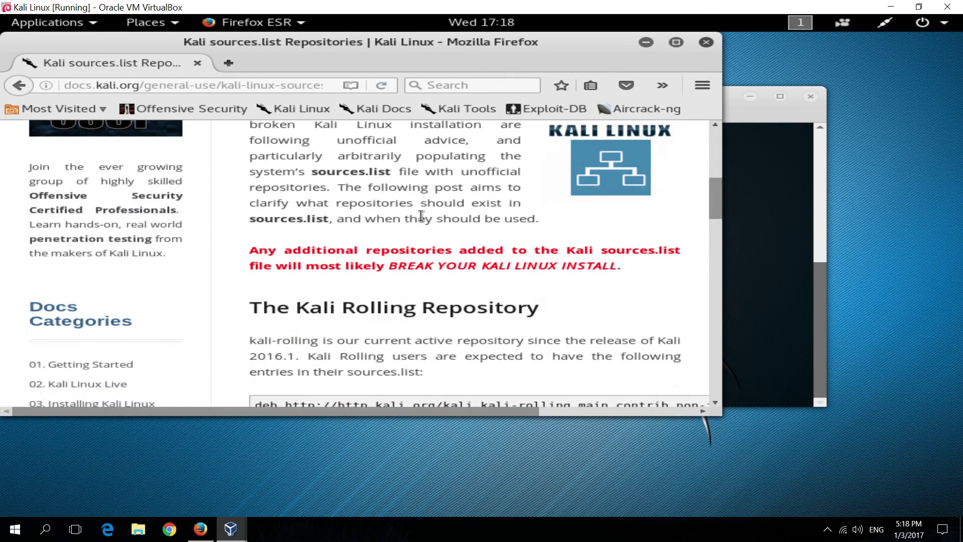
{"action": "scroll", "coordinate": [420, 216], "scroll_direction": "up", "scroll_amount": 5}
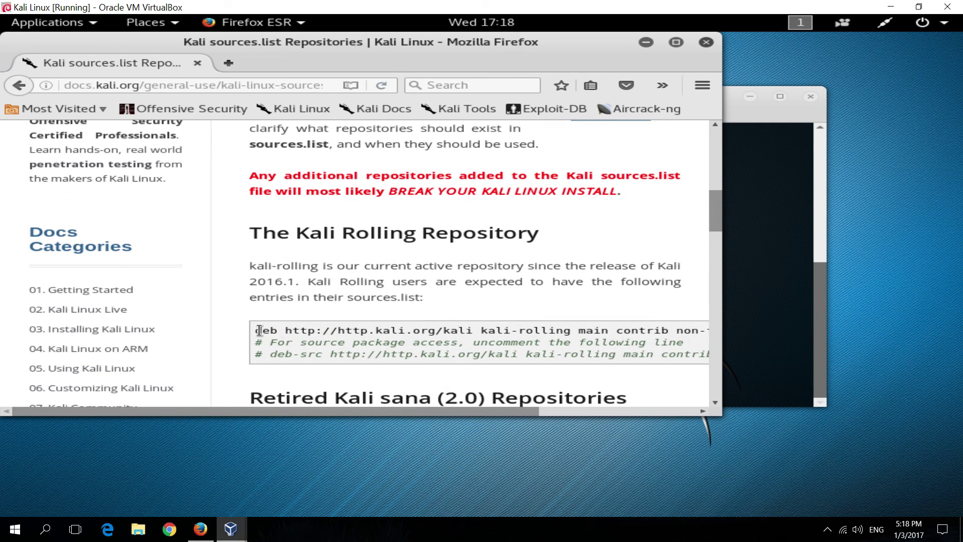
{"action": "left_click_drag", "start_coordinate": [259, 330], "coordinate": [507, 343]}
{"action": "left_click_drag", "start_coordinate": [259, 328], "coordinate": [453, 369]}
{"action": "key", "text": "ctrl+c"}
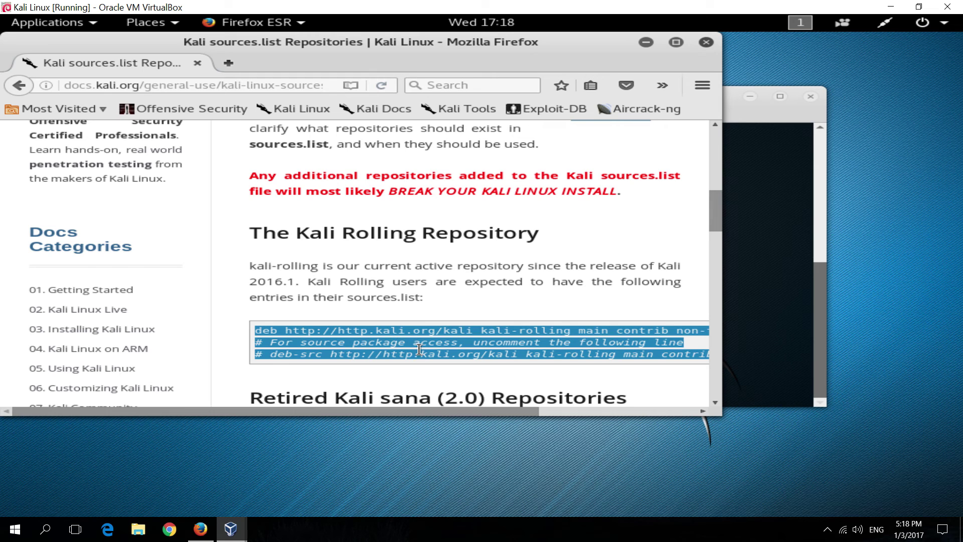
Minimize Firefox, restore the sources.list editor in Leafpad, and paste the copied repository entries into the empty file
{"action": "left_click", "coordinate": [648, 44]}
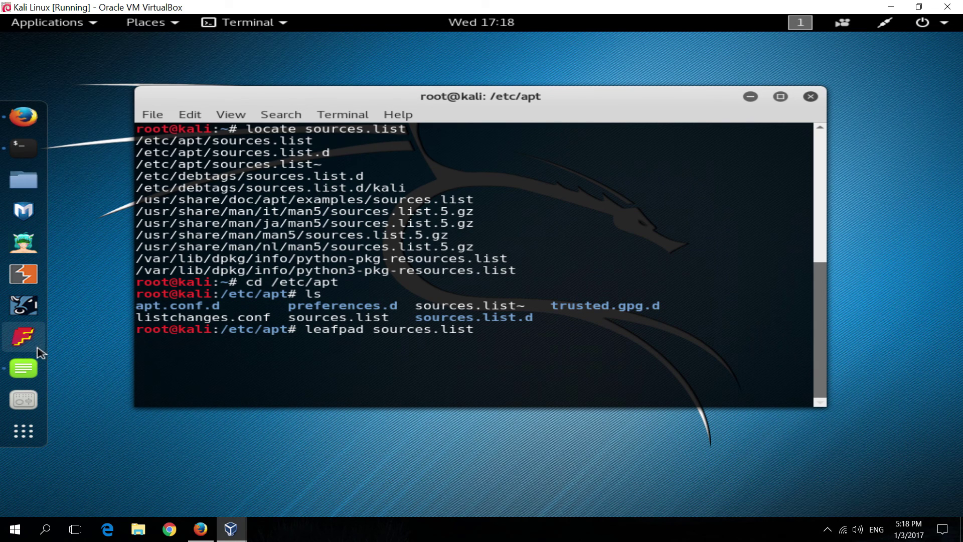
{"action": "left_click", "coordinate": [39, 369]}
{"action": "right_click", "coordinate": [300, 125]}
{"action": "left_click", "coordinate": [321, 164]}
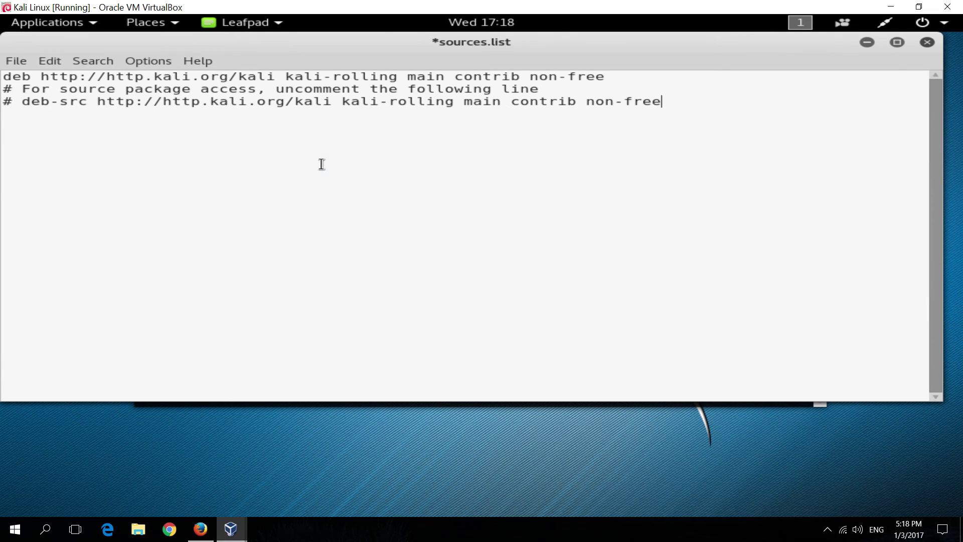
Uncomment the deb-src line and delete the "For source package access" comment line, leaving only the deb and deb-src entries
{"action": "key", "text": "BackSpace"}
{"action": "key", "text": "BackSpace"}
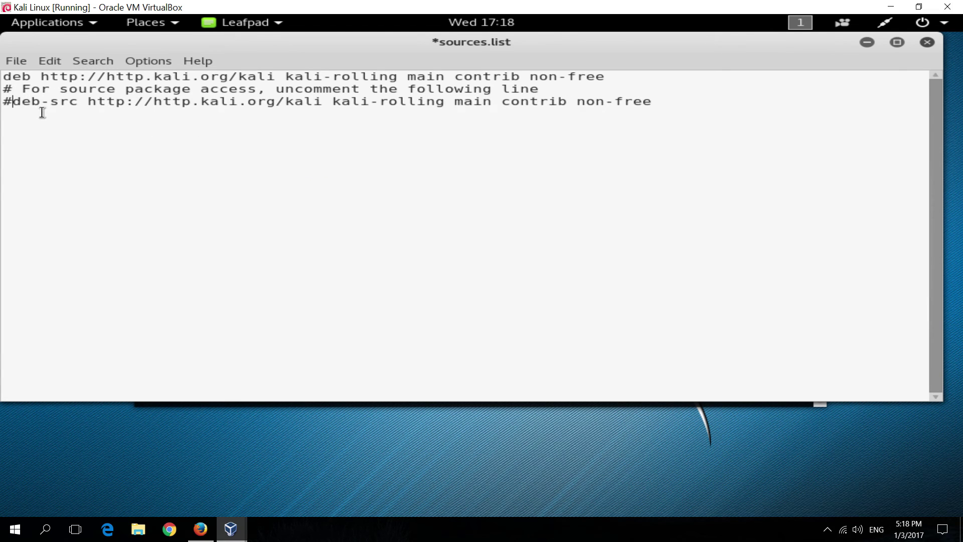
{"action": "key", "text": "Delete"}
{"action": "key", "text": "Delete"}
{"action": "key", "text": "Delete"}
{"action": "key", "text": "Delete"}
{"action": "key", "text": "Delete"}
{"action": "key", "text": "Delete"}
{"action": "key", "text": "Delete"}
{"action": "key", "text": "Delete"}
{"action": "key", "text": "Delete"}
{"action": "key", "text": "Delete"}
{"action": "key", "text": "Delete"}
{"action": "key", "text": "Delete"}
{"action": "key", "text": "Delete"}
{"action": "key", "text": "Delete"}
{"action": "key", "text": "Delete"}
{"action": "key", "text": "Delete"}
{"action": "key", "text": "Delete"}
{"action": "key", "text": "Delete"}
{"action": "key", "text": "Delete"}
{"action": "key", "text": "Delete"}
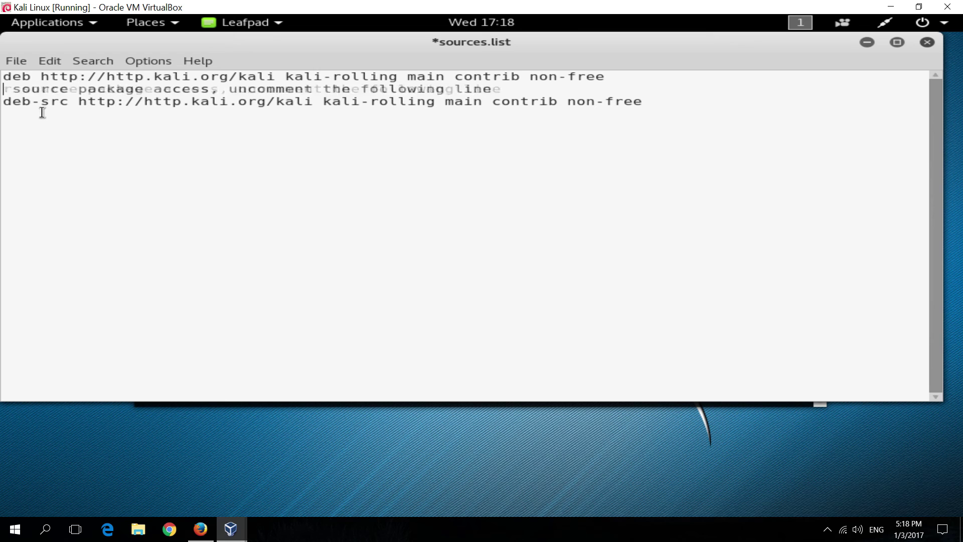
{"action": "key", "text": "Delete"}
{"action": "key", "text": "Delete"}
{"action": "key", "text": "Delete"}
{"action": "key", "text": "Delete"}
{"action": "key", "text": "Delete"}
{"action": "key", "text": "Delete"}
{"action": "key", "text": "Delete"}
{"action": "key", "text": "Delete"}
{"action": "key", "text": "Delete"}
{"action": "key", "text": "Delete"}
{"action": "key", "text": "Delete"}
{"action": "key", "text": "Delete"}
{"action": "key", "text": "Delete"}
{"action": "key", "text": "Delete"}
{"action": "key", "text": "Delete"}
{"action": "key", "text": "Delete"}
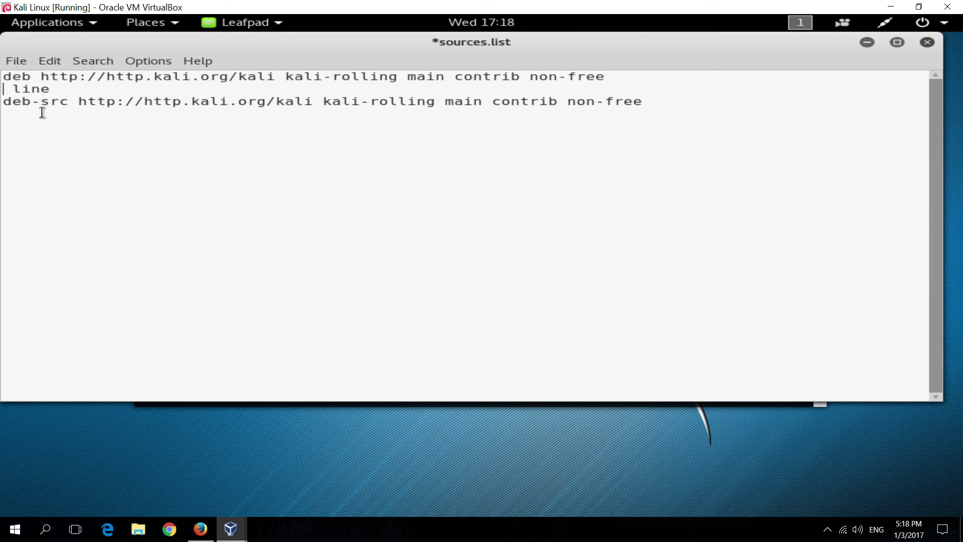
{"action": "key", "text": "Delete"}
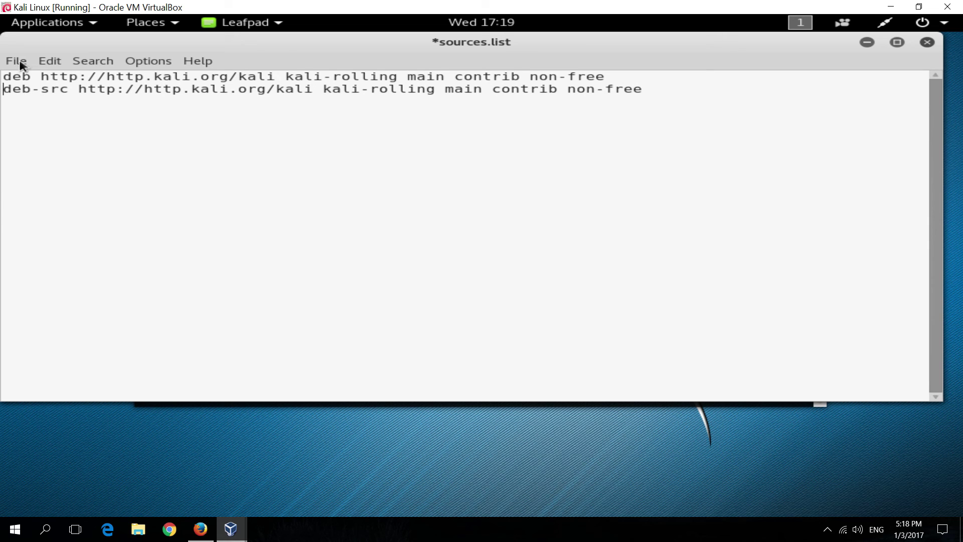
Save sources.list and close the editor
{"action": "left_click", "coordinate": [19, 64]}
{"action": "left_click", "coordinate": [35, 112]}
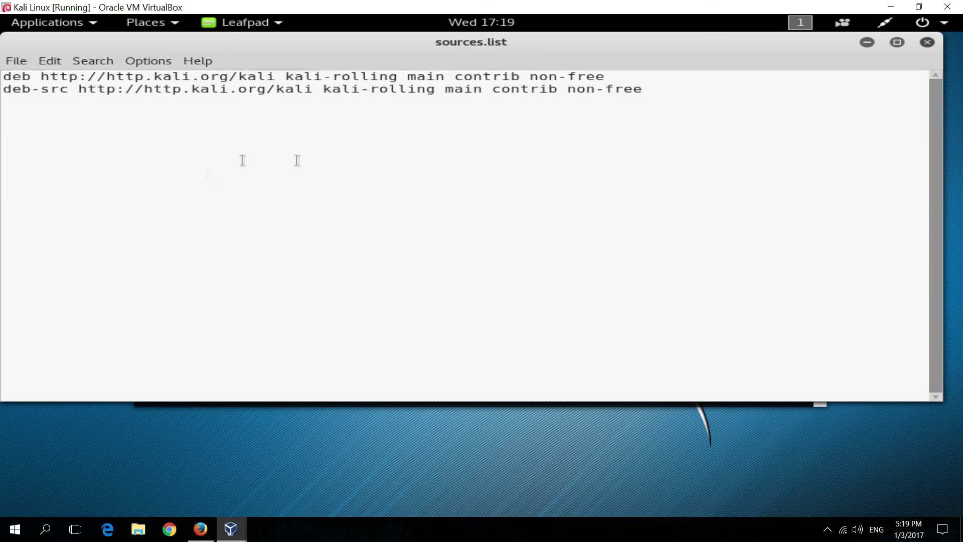
{"action": "left_click", "coordinate": [929, 42]}
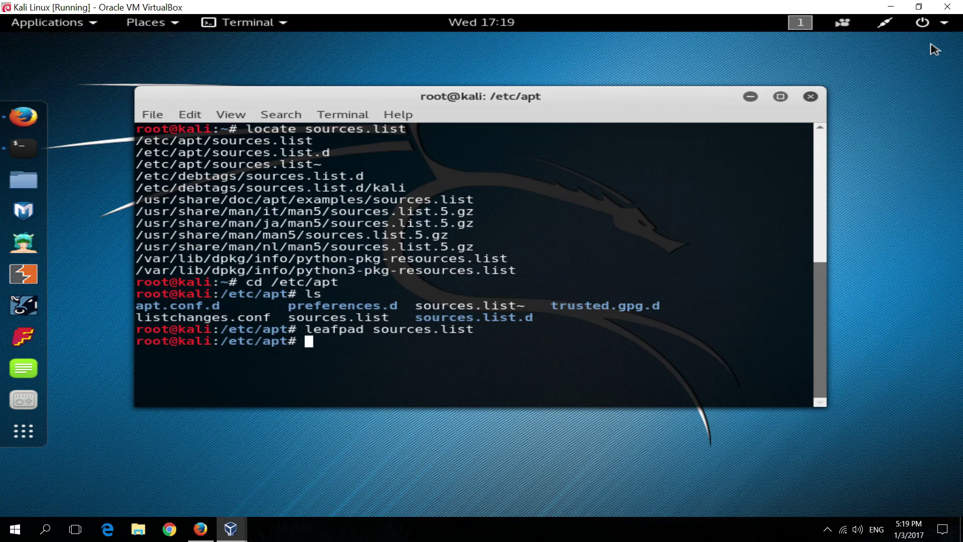
List the /etc/apt directory, reopen sources.list in Leafpad to check its saved entries, and close the editor
{"action": "type", "text": "ls"}
{"action": "key", "text": "Return"}
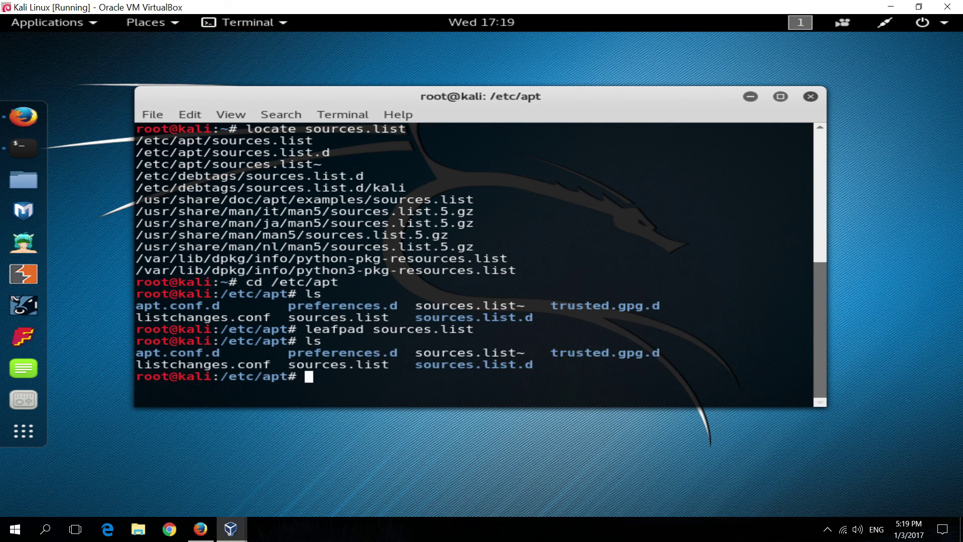
{"action": "type", "text": "leafpad so"}
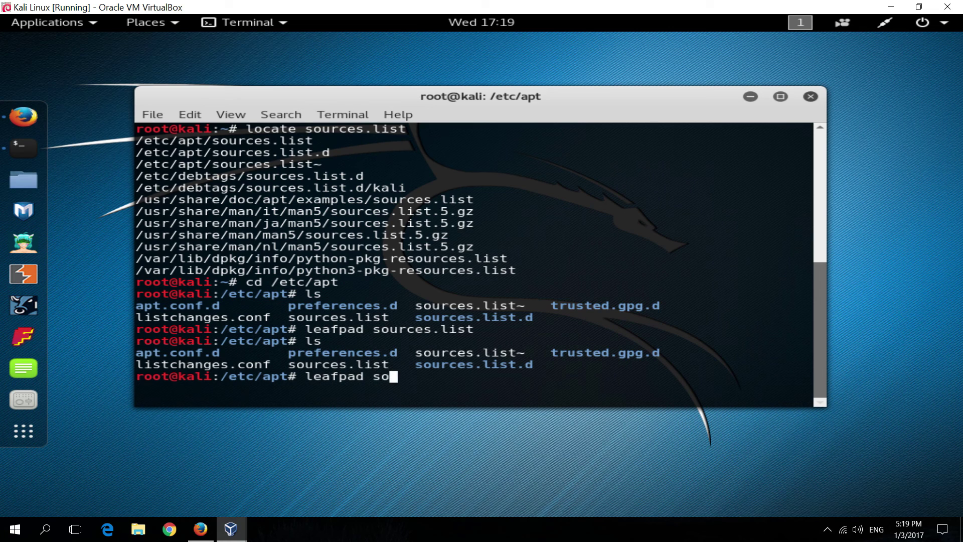
{"action": "type", "text": "urces.list"}
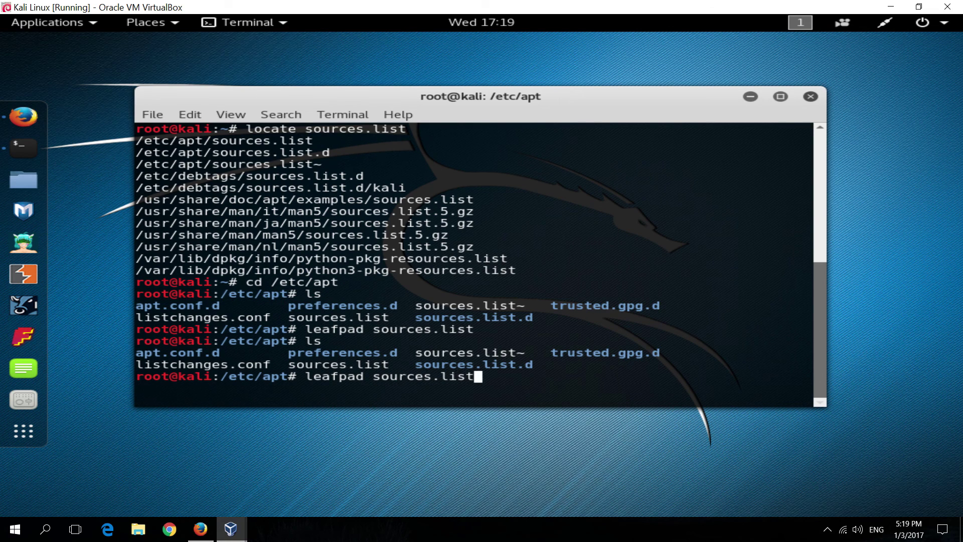
{"action": "key", "text": "Return"}
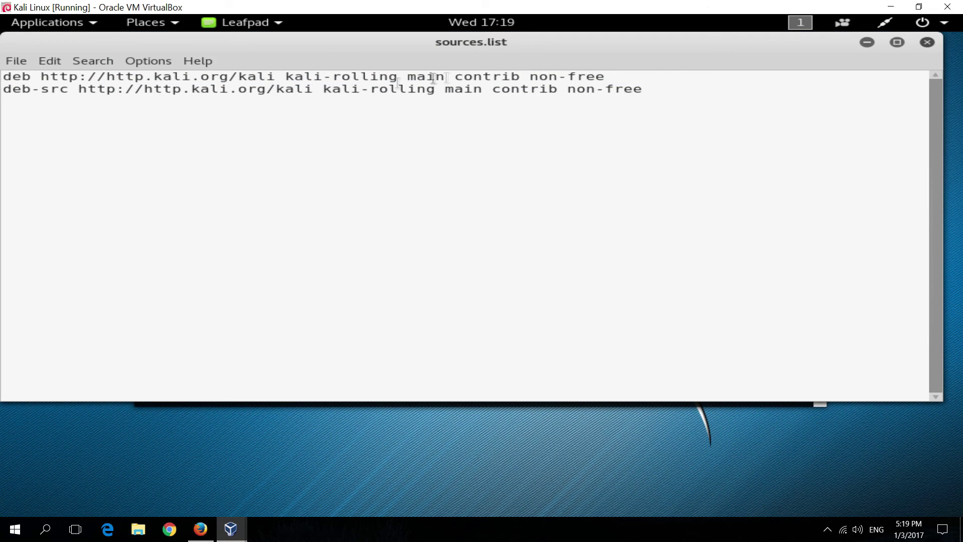
{"action": "left_click", "coordinate": [926, 43]}
Clear the terminal and go up two directory levels from /etc/apt to the root directory with cd .
{"action": "type", "text": "clea"}
{"action": "type", "text": "r"}
{"action": "key", "text": "Return"}
{"action": "type", "text": "cd .."}
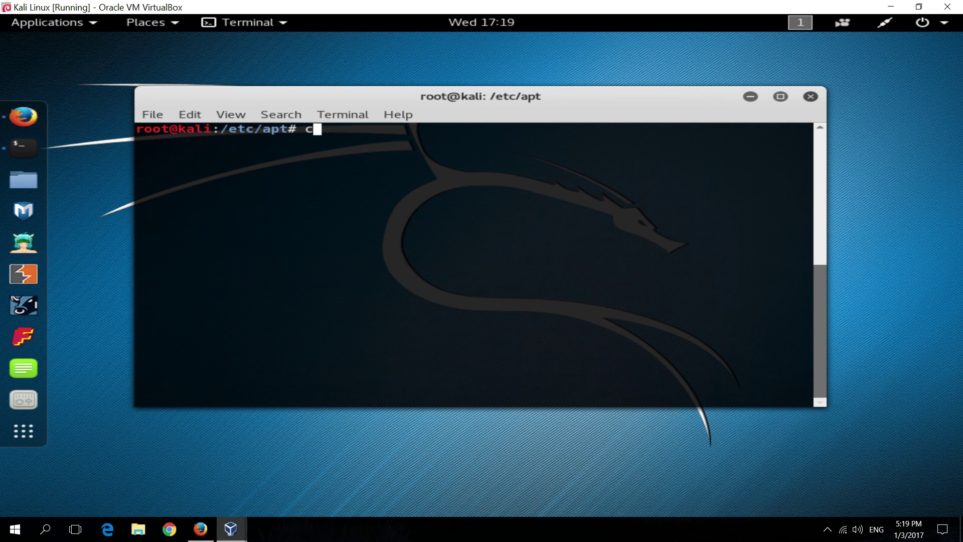
{"action": "key", "text": "Return"}
{"action": "type", "text": "cd"}
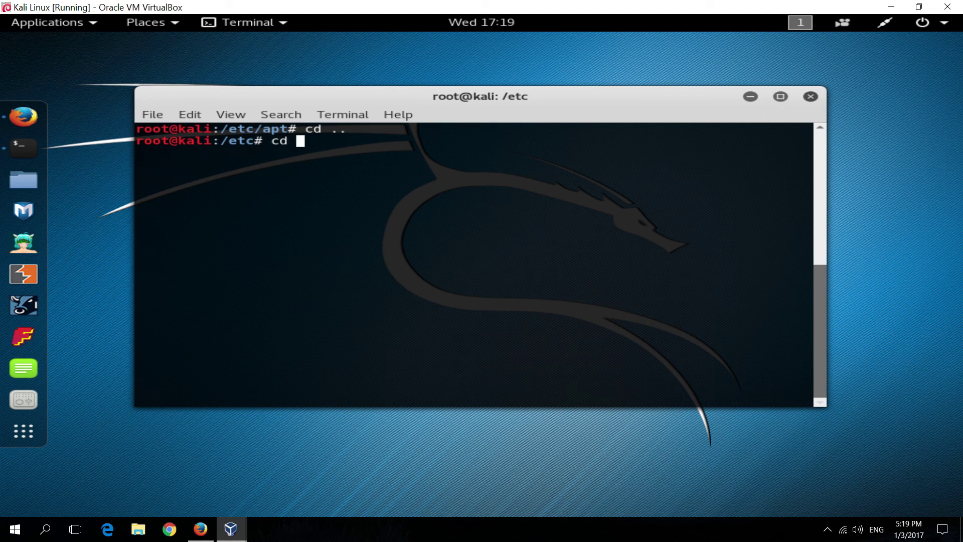
{"action": "type", "text": " .."}
{"action": "key", "text": "Return"}
Refresh the package lists with apt-get update and upgrade the installed packages with apt-get upgrade
{"action": "type", "text": "apt-get update"}
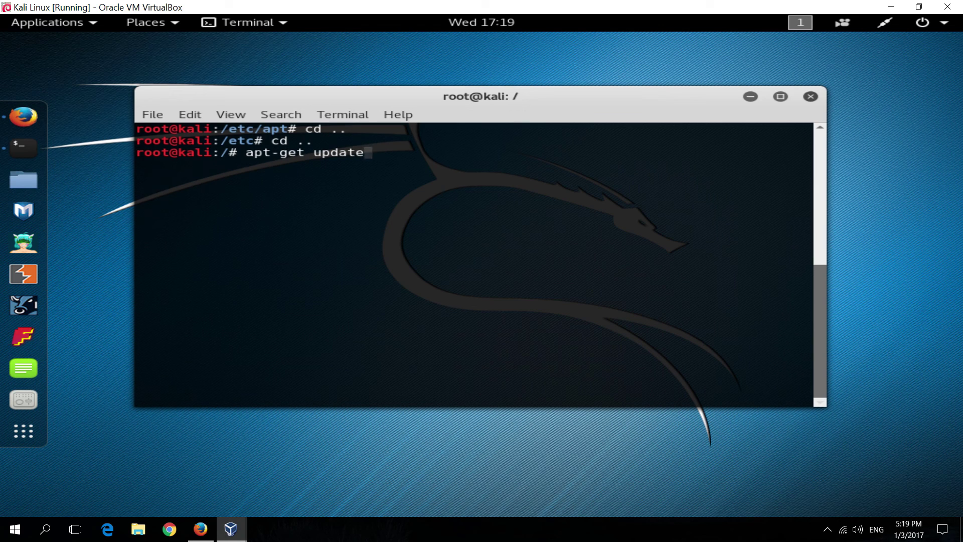
{"action": "key", "text": "Return"}
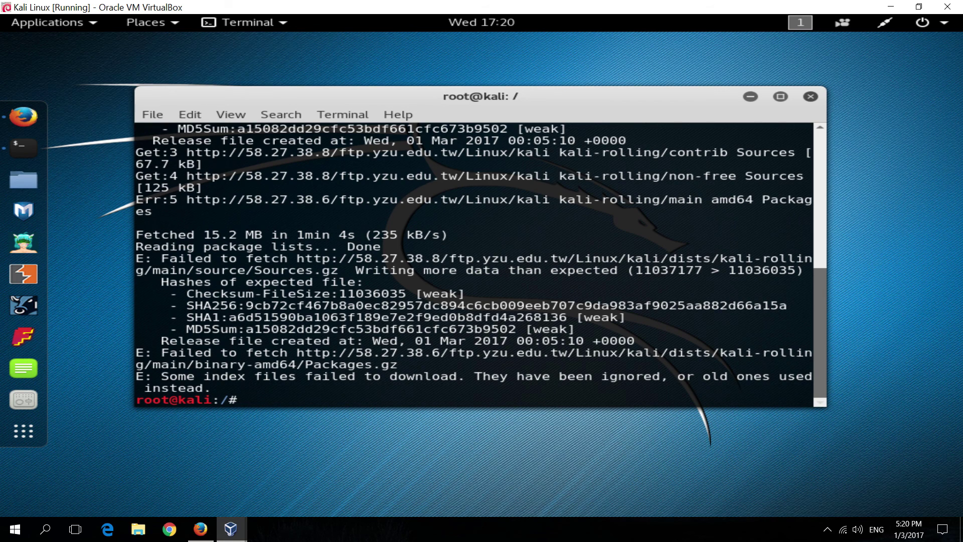
{"action": "type", "text": "pt-get upgrade"}
{"action": "key", "text": "Return"}
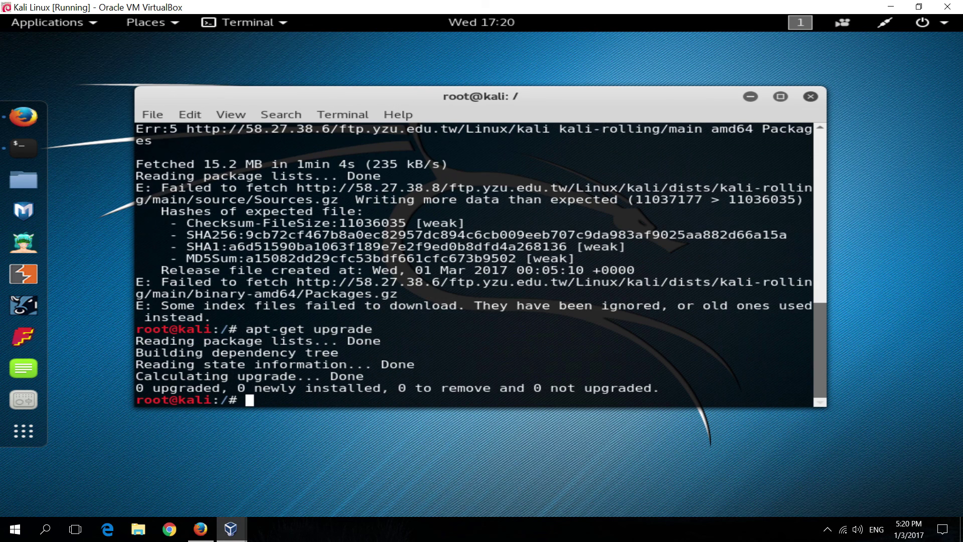
Clear and close the terminal, and close the Firefox window inside Kali
{"action": "type", "text": "clear"}
{"action": "key", "text": "Return"}
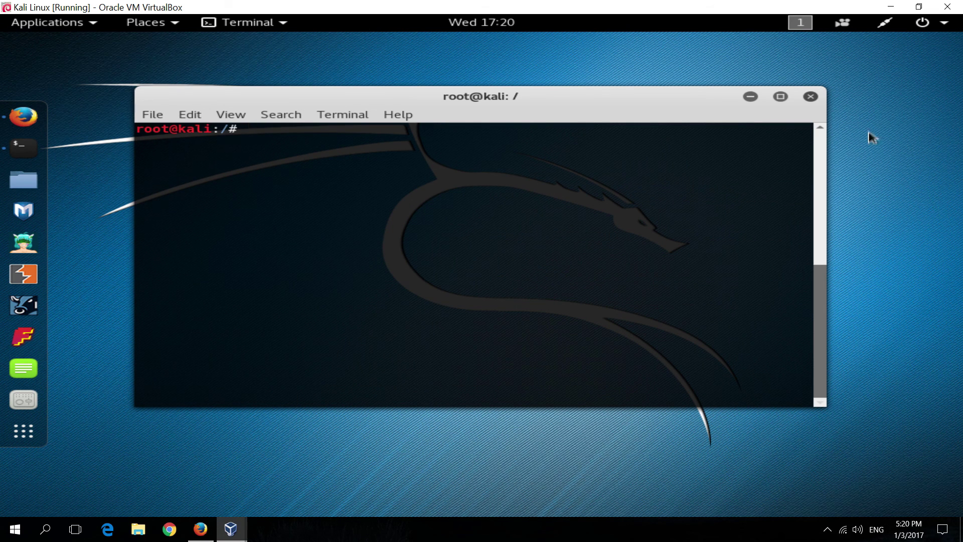
{"action": "left_click", "coordinate": [811, 97]}
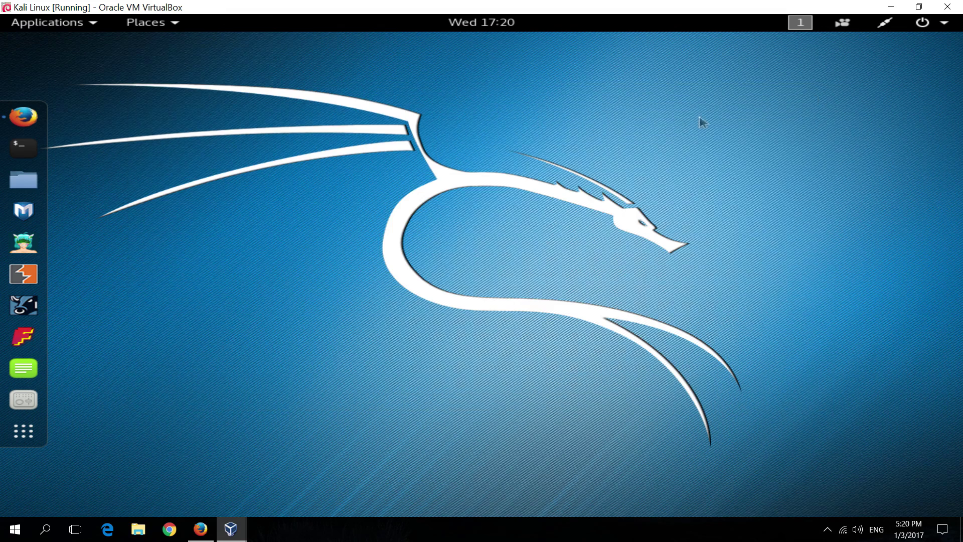
{"action": "left_click", "coordinate": [23, 116]}
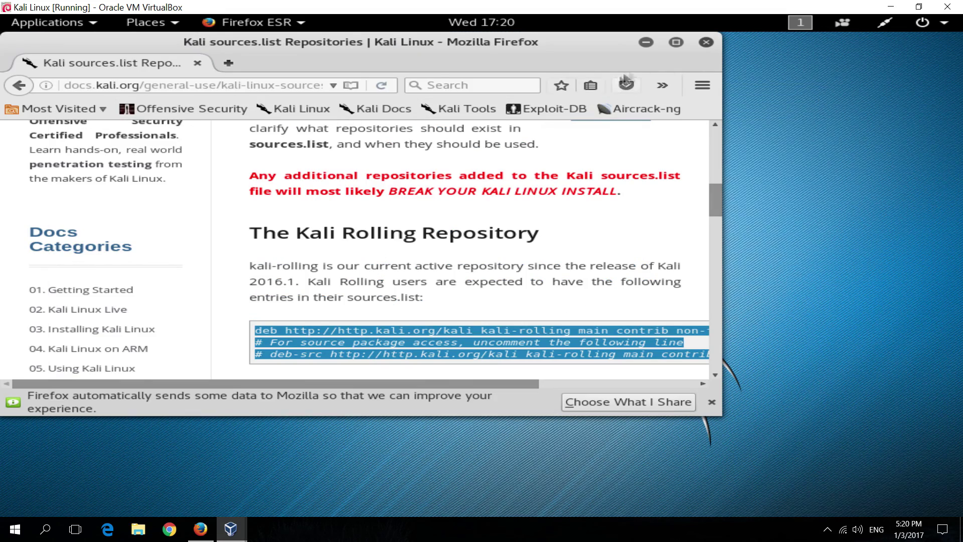
{"action": "left_click", "coordinate": [706, 42]}
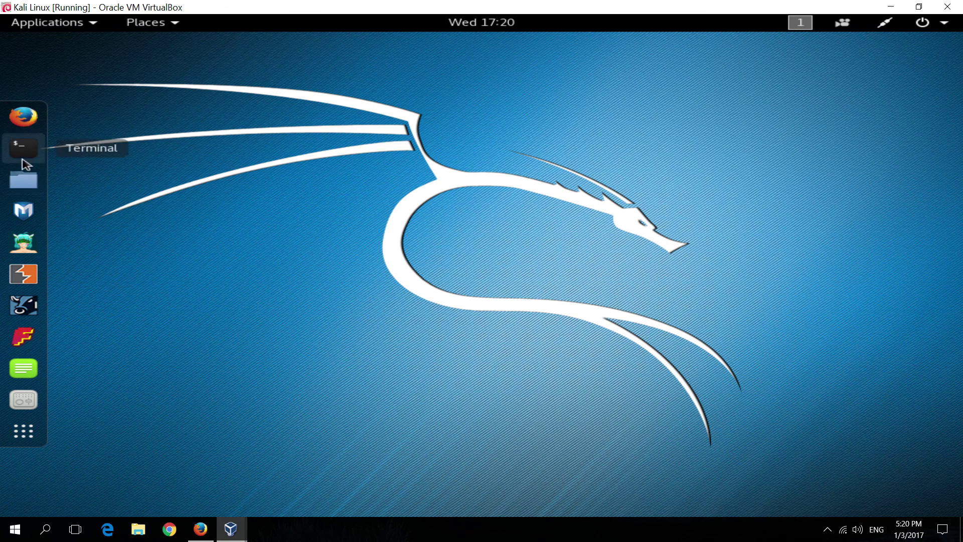
Browse the Kali application categories from Information Gathering to Social Engineering Tools to examine the tools each contains
{"action": "left_click", "coordinate": [81, 25]}
{"action": "mouse_move", "coordinate": [112, 77]}
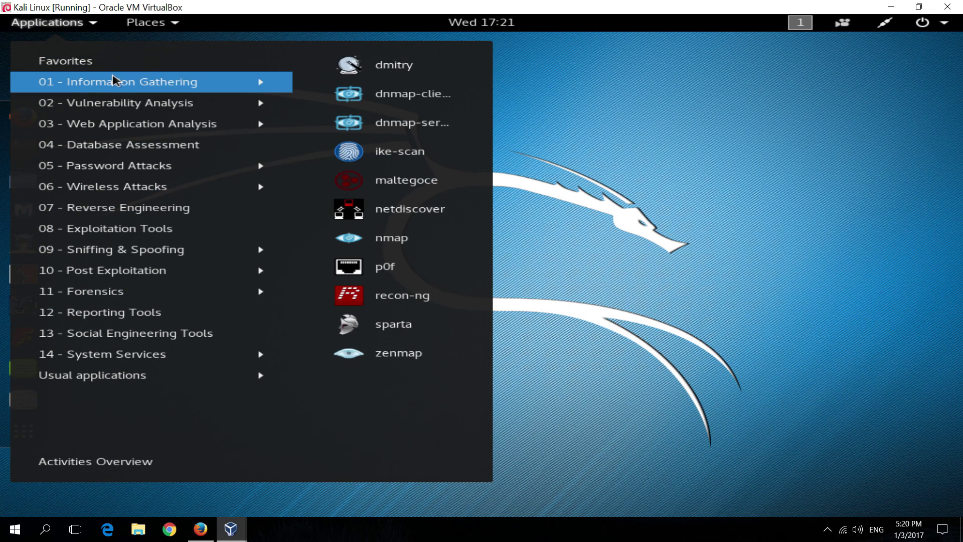
{"action": "mouse_move", "coordinate": [111, 97]}
{"action": "mouse_move", "coordinate": [112, 120]}
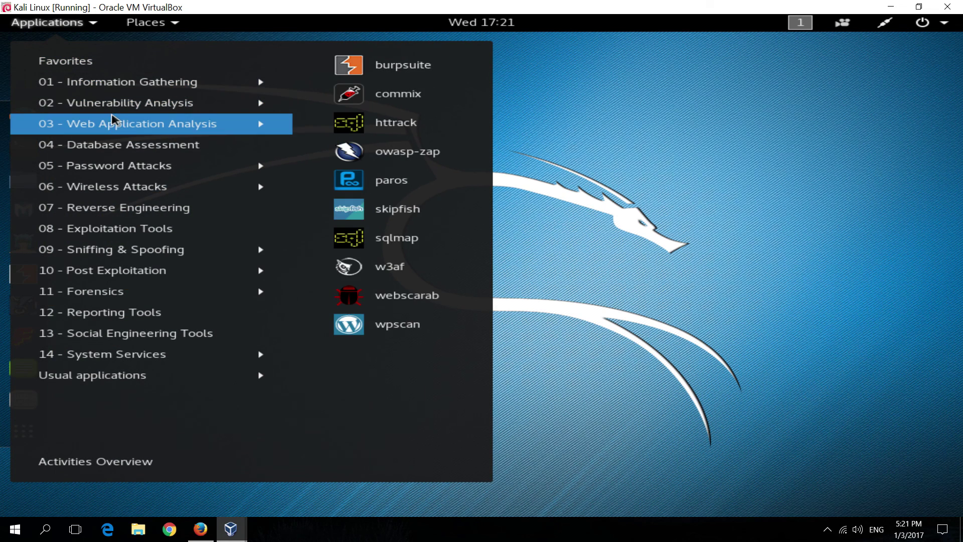
{"action": "mouse_move", "coordinate": [116, 145]}
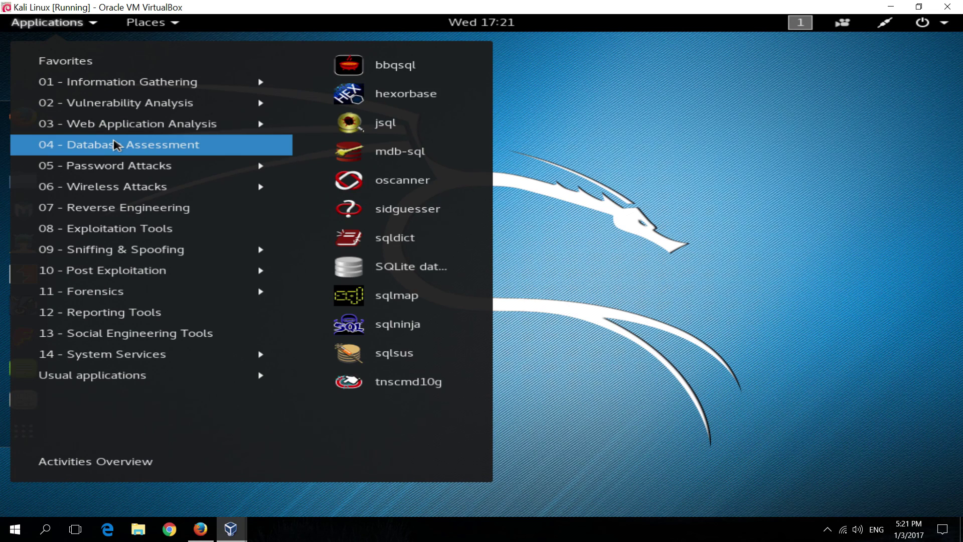
{"action": "mouse_move", "coordinate": [118, 165]}
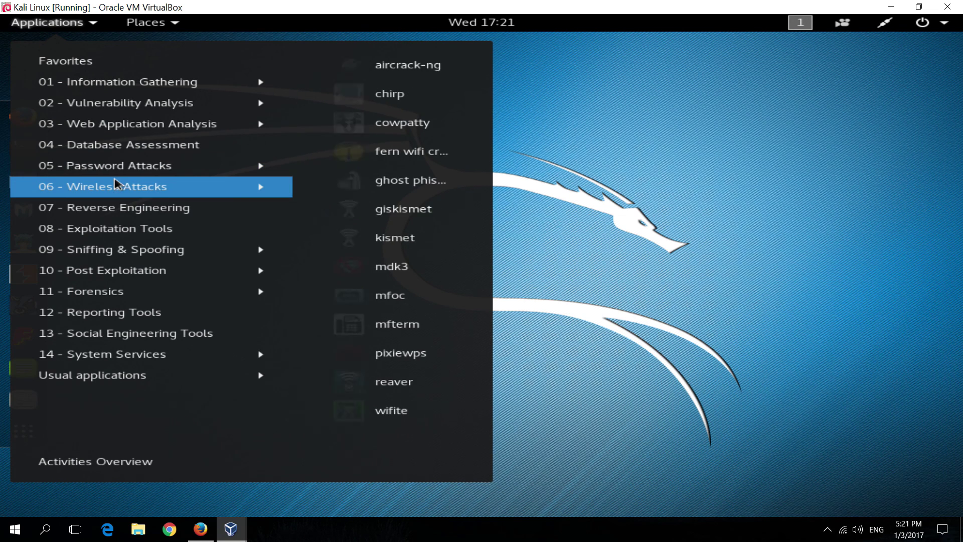
{"action": "mouse_move", "coordinate": [115, 205]}
{"action": "mouse_move", "coordinate": [117, 227]}
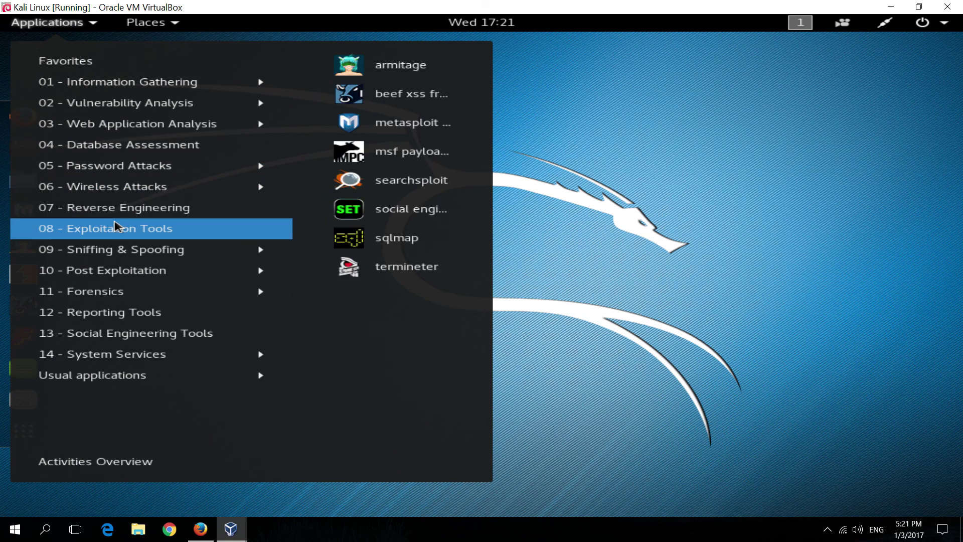
{"action": "mouse_move", "coordinate": [111, 251]}
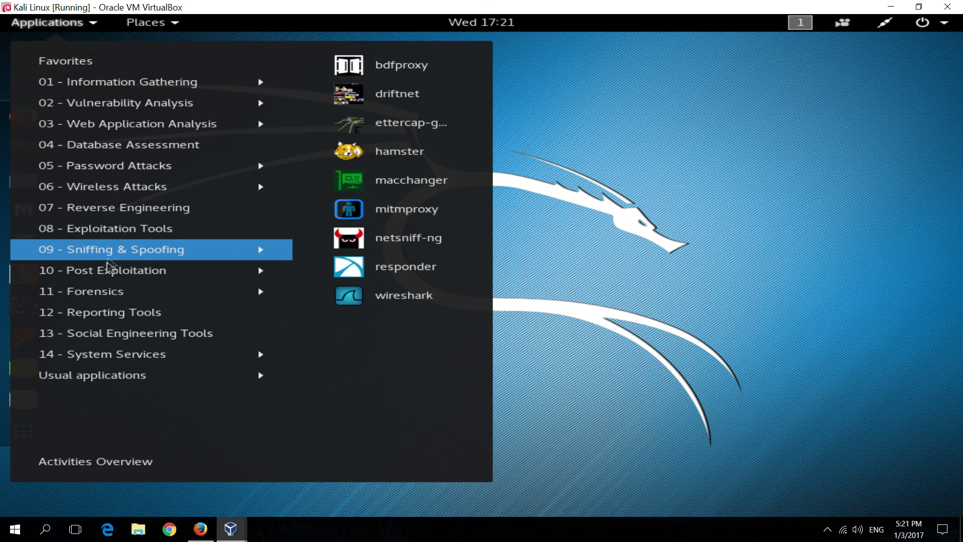
{"action": "mouse_move", "coordinate": [110, 272]}
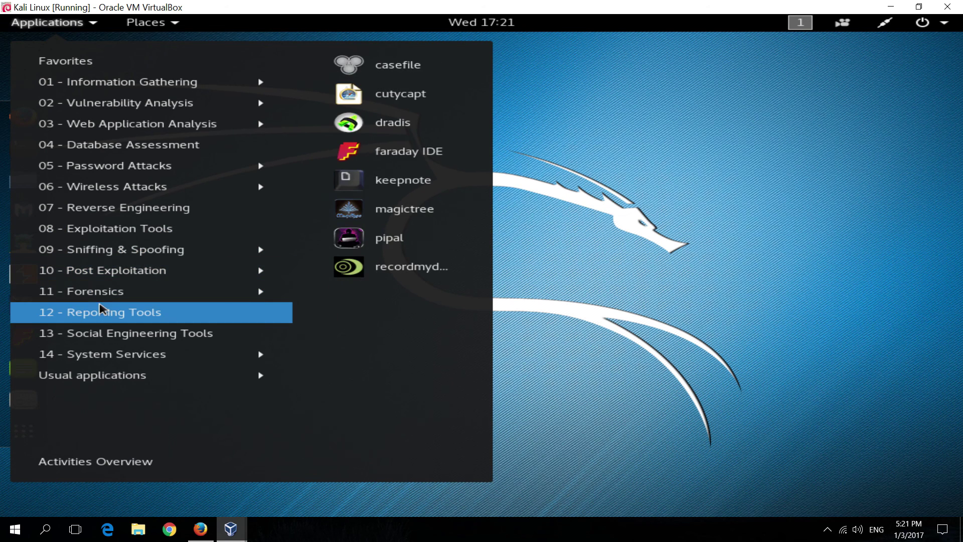
{"action": "mouse_move", "coordinate": [100, 335]}
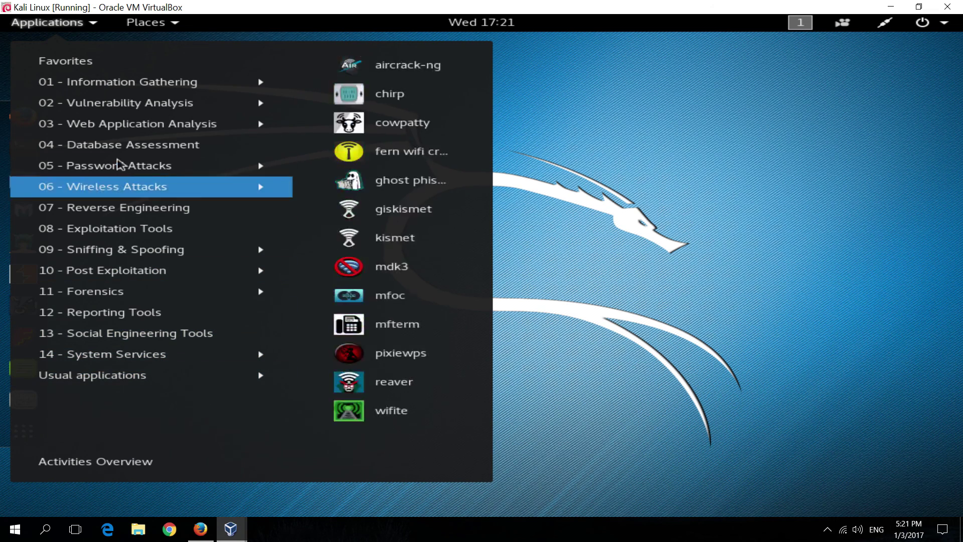
{"action": "left_click", "coordinate": [95, 23]}
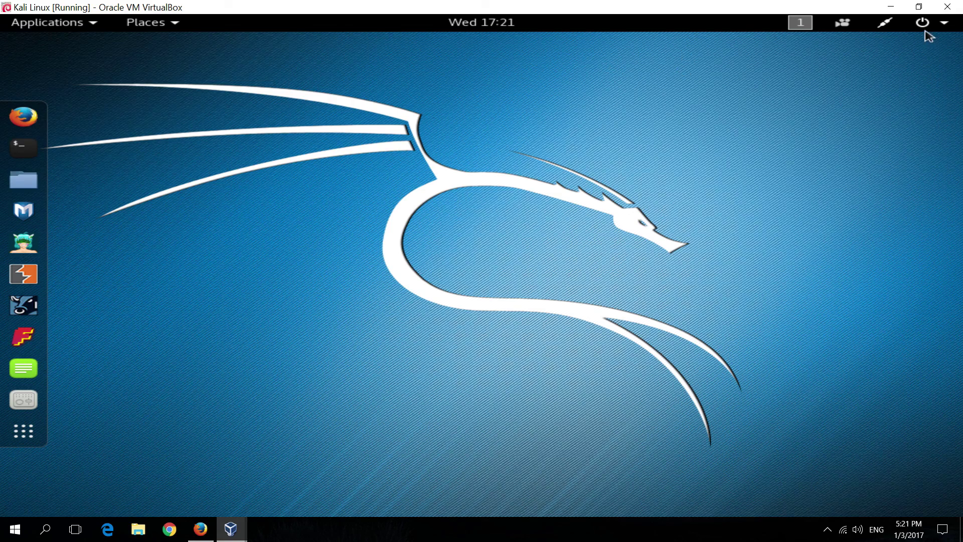
Request a power-off of the Kali Linux virtual machine from within the guest desktop
{"action": "left_click", "coordinate": [947, 27]}
{"action": "left_click", "coordinate": [898, 213]}
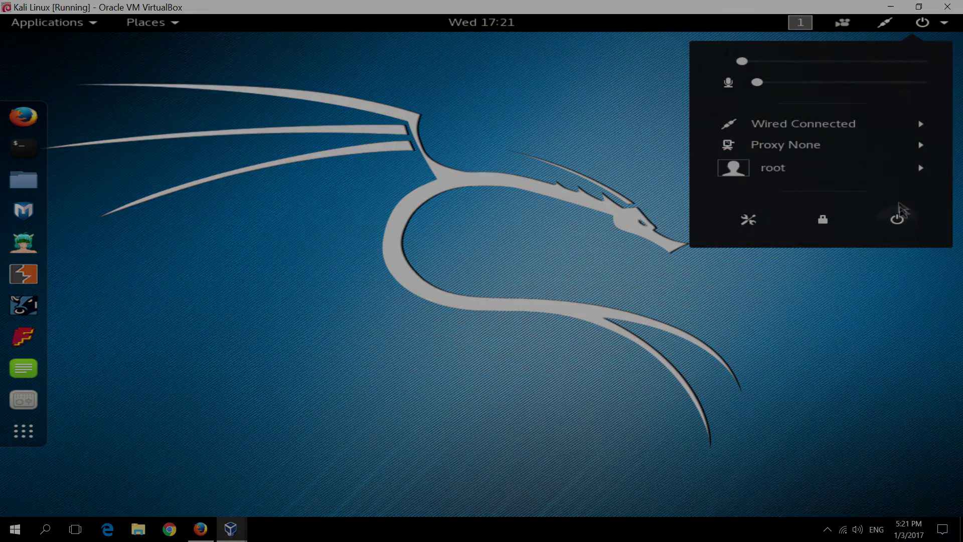